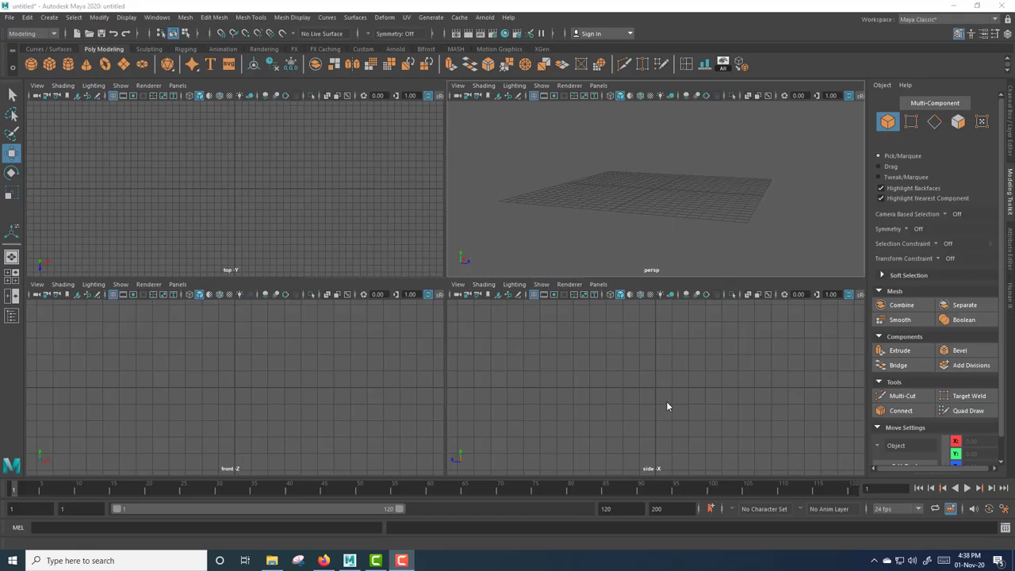
# Create a polygon cylinder and scale it into a tall column about 3.37 wide and 8.32 high.
pyautogui.click(68, 64)
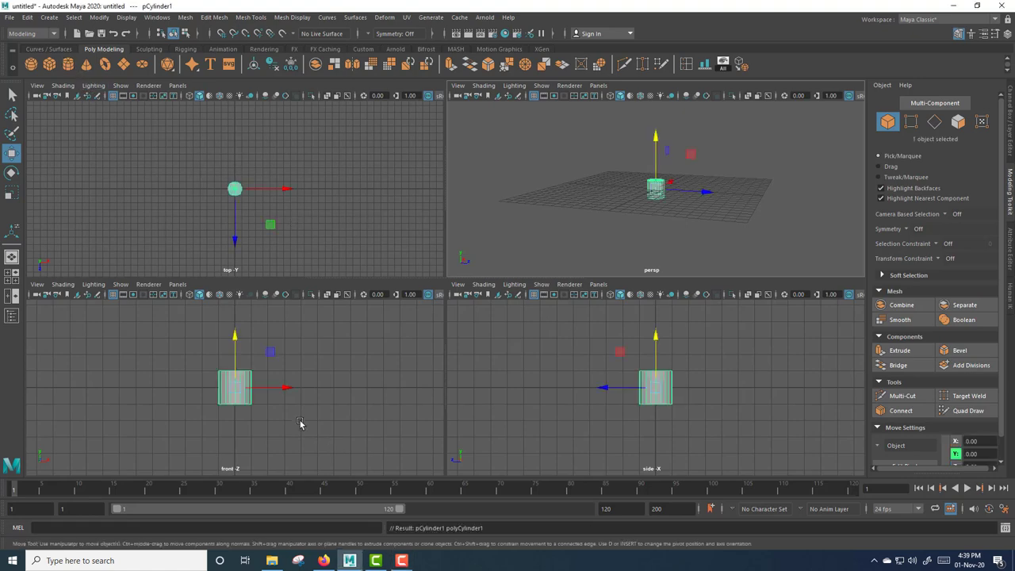
pyautogui.press('space')
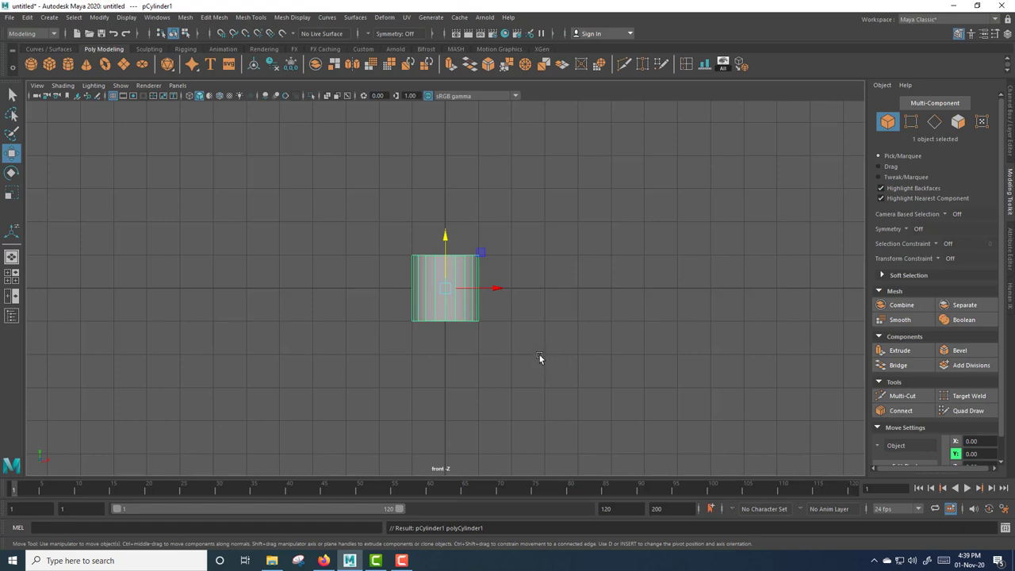
pyautogui.press('r')
pyautogui.moveTo(445, 288); pyautogui.dragTo(546, 272)
pyautogui.scroll(-3, 540, 284)
pyautogui.scroll(-1, 534, 295)
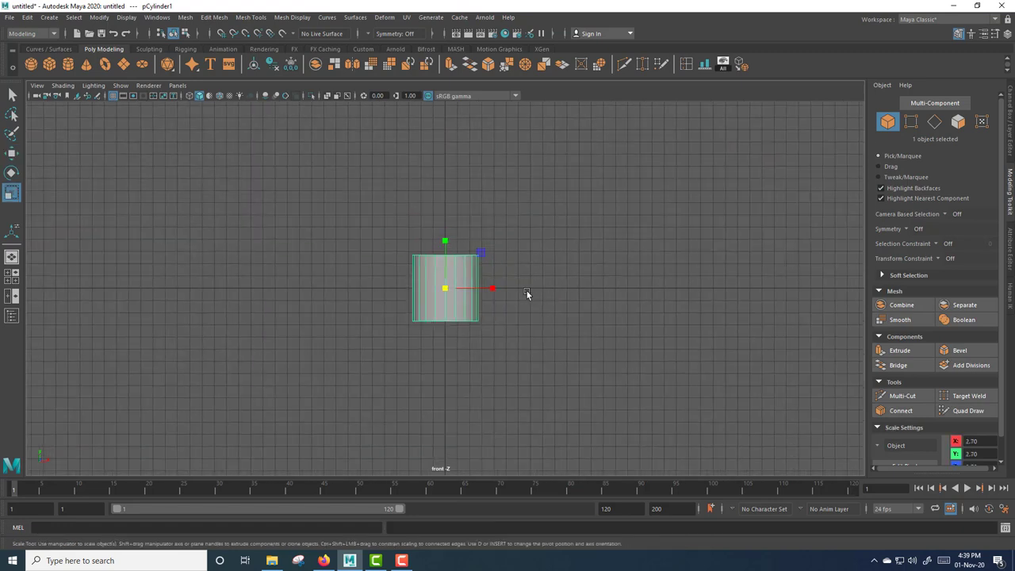
pyautogui.moveTo(445, 240); pyautogui.dragTo(445, 169)
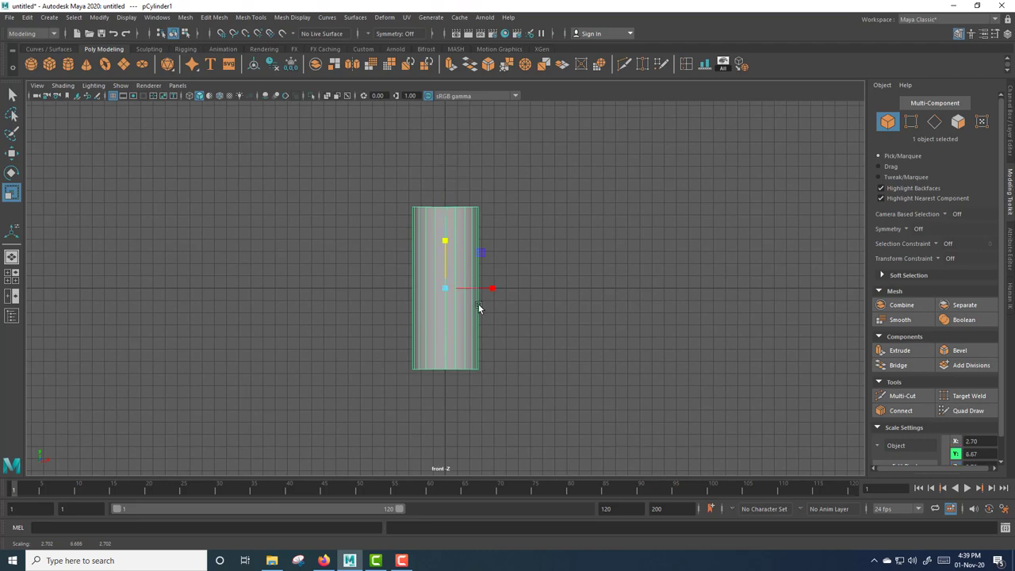
pyautogui.moveTo(441, 289); pyautogui.dragTo(466, 290)
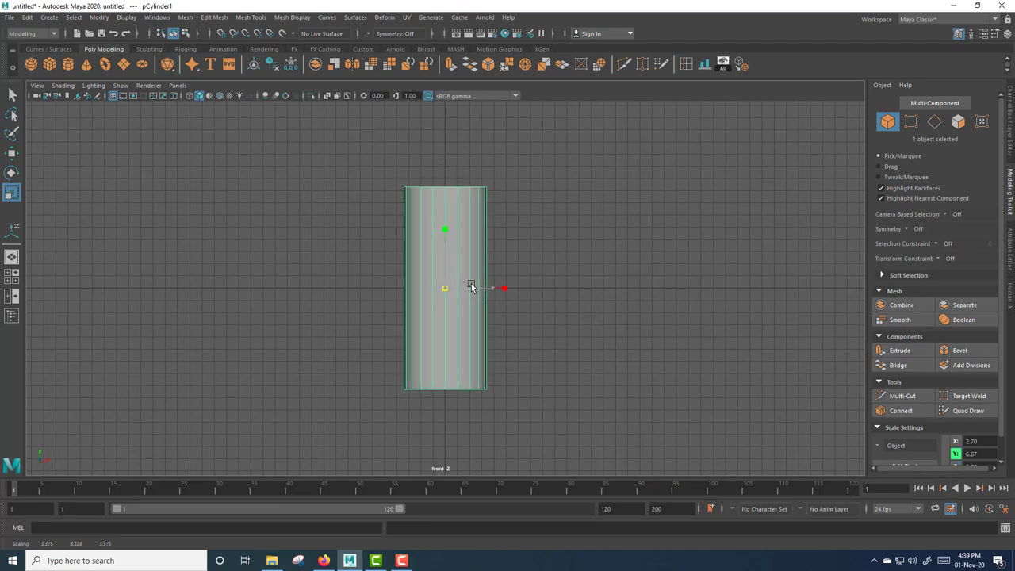
# Reselect the column and duplicate it as pCylinder2.
pyautogui.rightClick(453, 211)
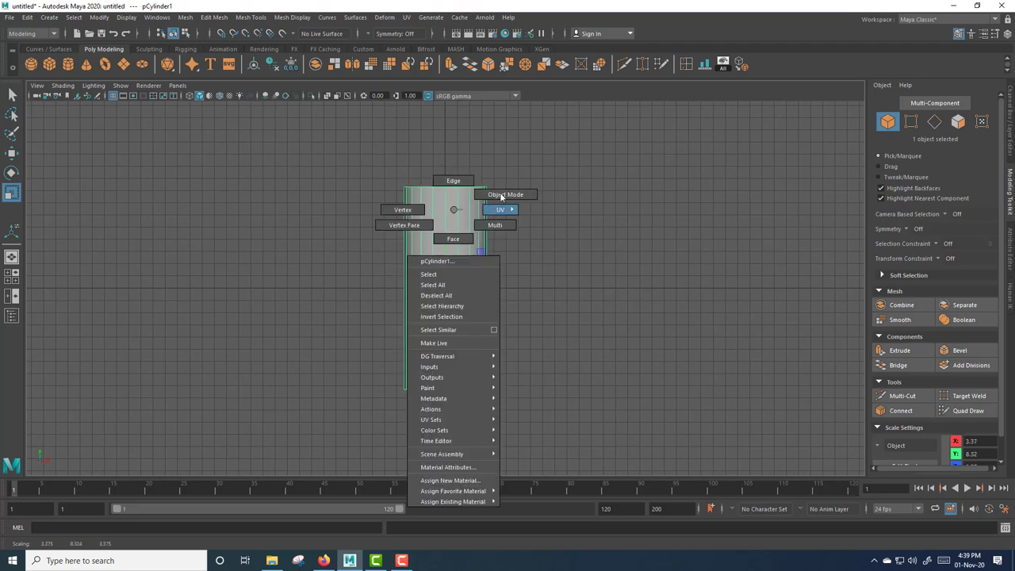
pyautogui.click(518, 252)
pyautogui.scroll(-2, 520, 272)
pyautogui.scroll(-1, 520, 276)
pyautogui.click(437, 272)
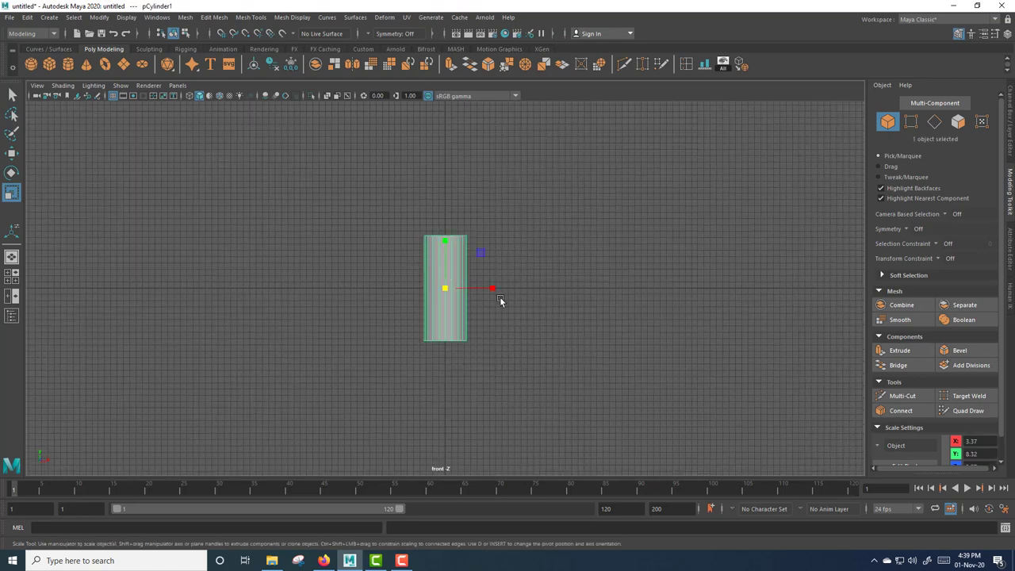
pyautogui.hotkey('ctrl', 'd')
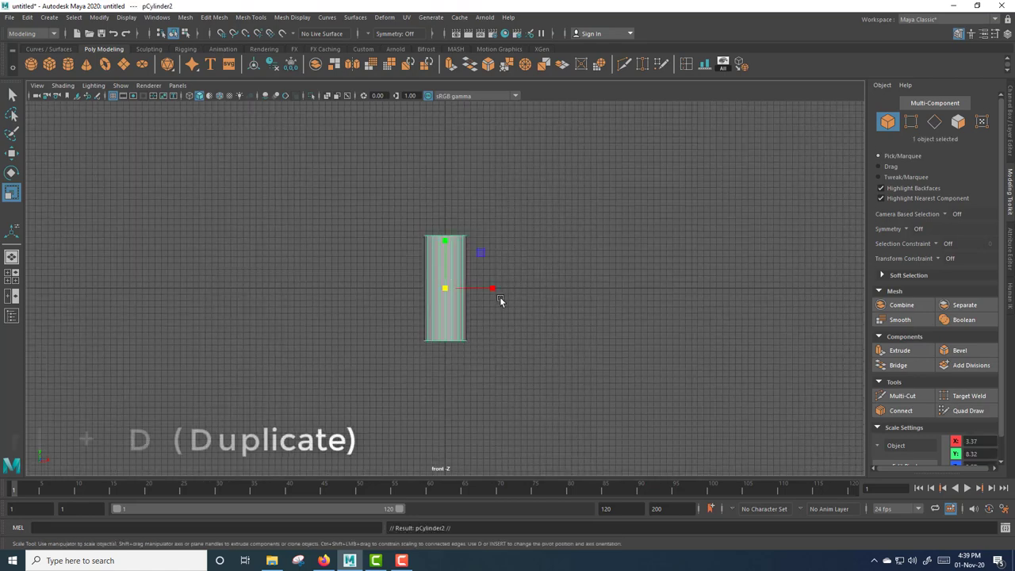
# Raise the duplicate to Y 28.65 and flatten it to 2.77 high, then reselect the original.
pyautogui.press('w')
pyautogui.moveTo(445, 263); pyautogui.dragTo(446, 153)
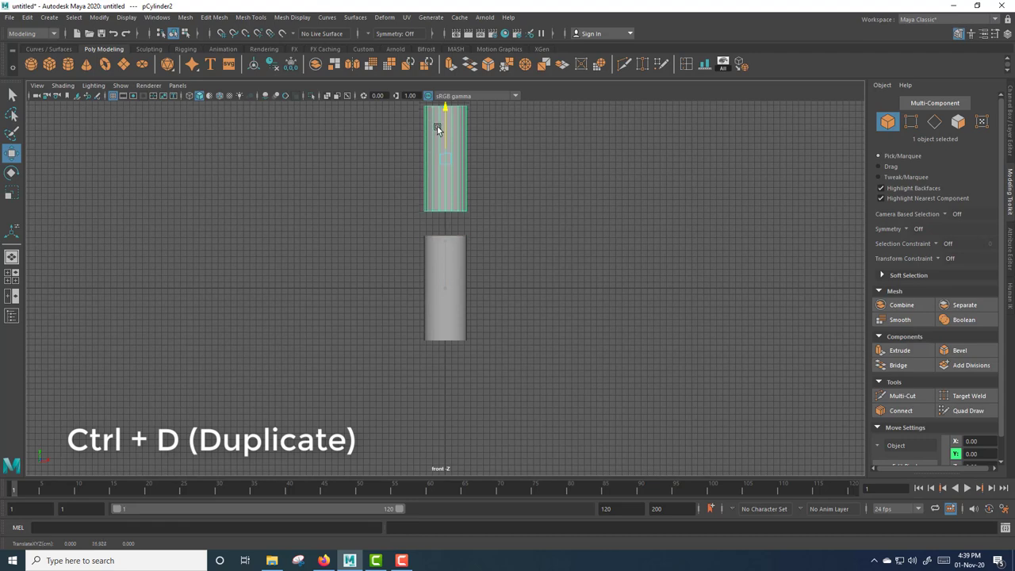
pyautogui.press('r')
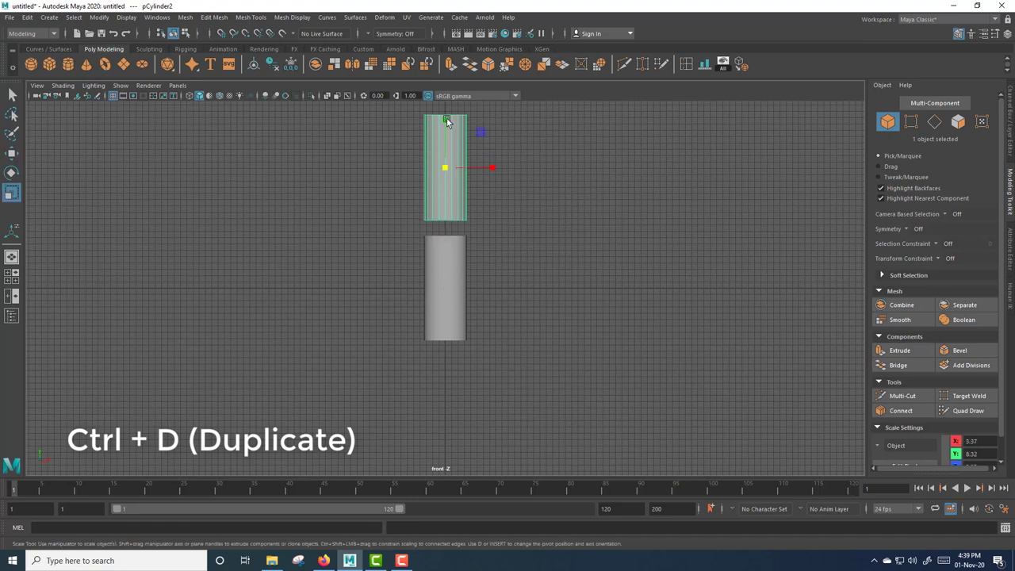
pyautogui.moveTo(446, 118); pyautogui.dragTo(449, 147)
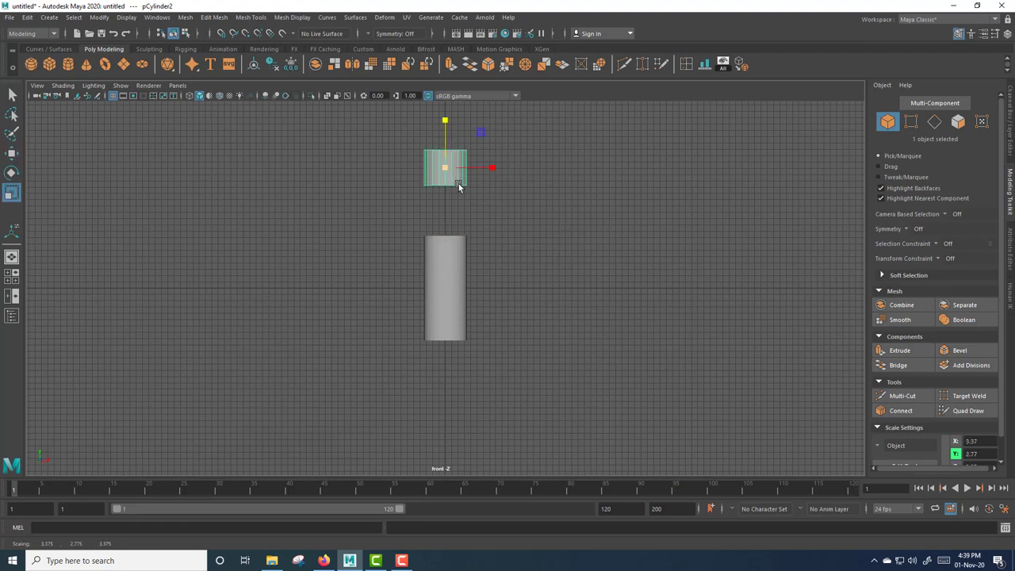
pyautogui.scroll(-1, 457, 181)
pyautogui.press('w')
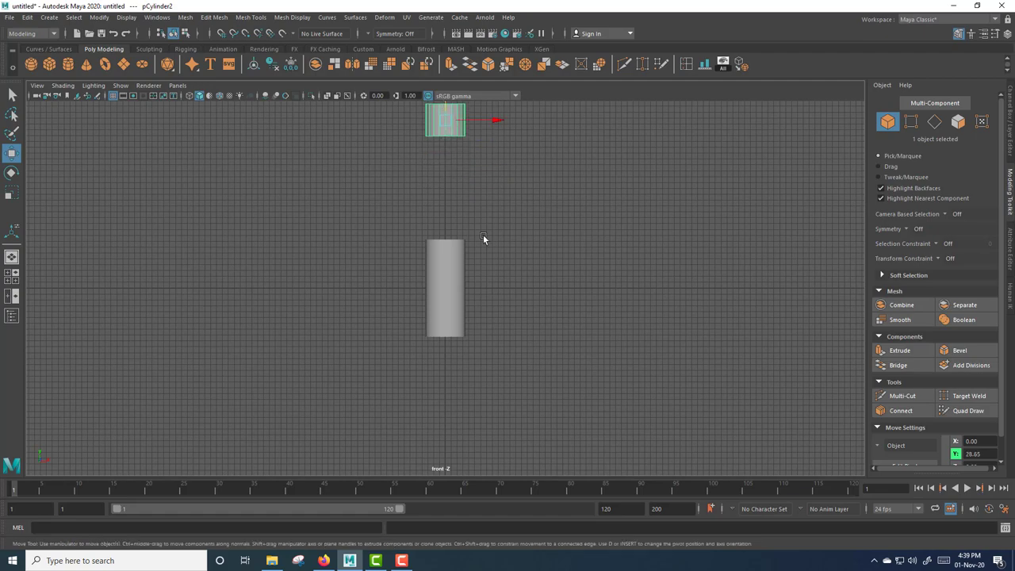
pyautogui.scroll(2, 483, 238)
pyautogui.scroll(1, 480, 254)
pyautogui.click(469, 270)
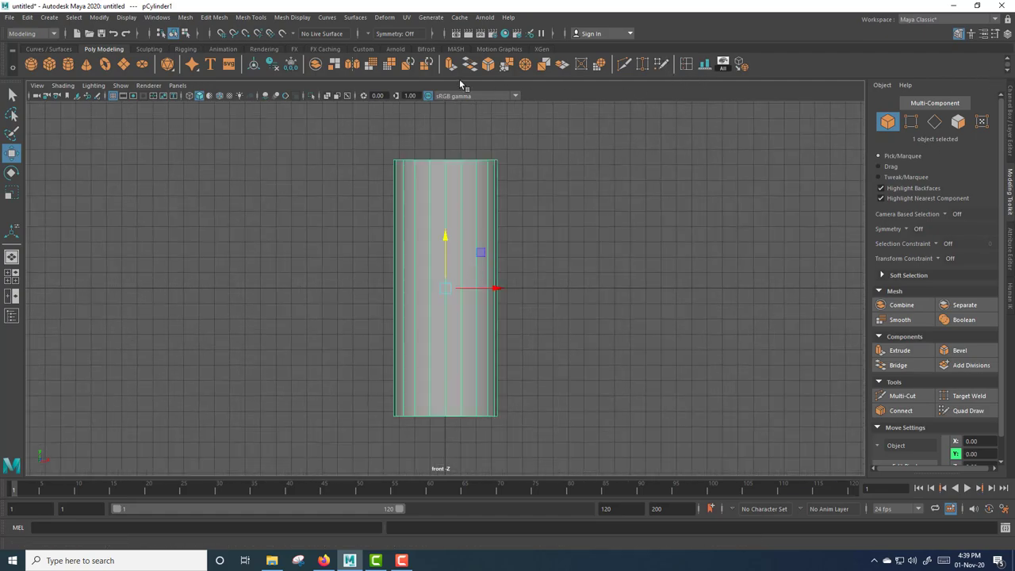
# Insert two horizontal edge loops across the body cylinder.
pyautogui.doubleClick(689, 65)
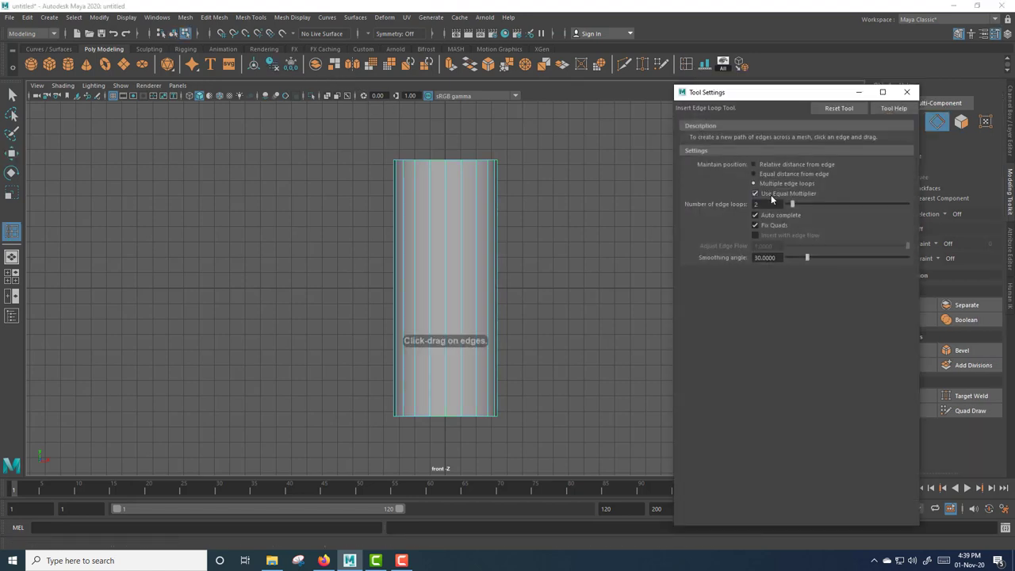
pyautogui.click(446, 269)
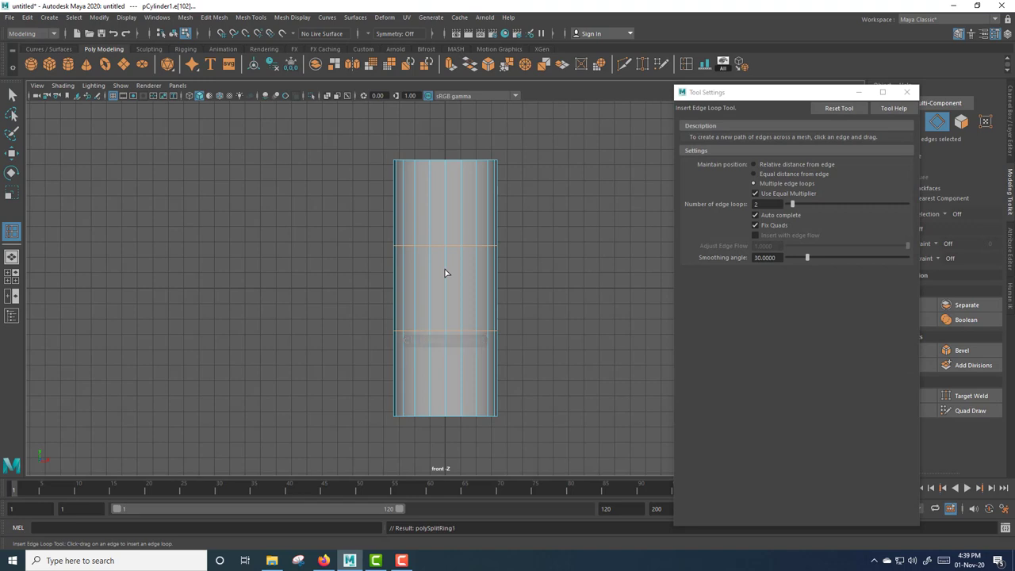
pyautogui.press('w')
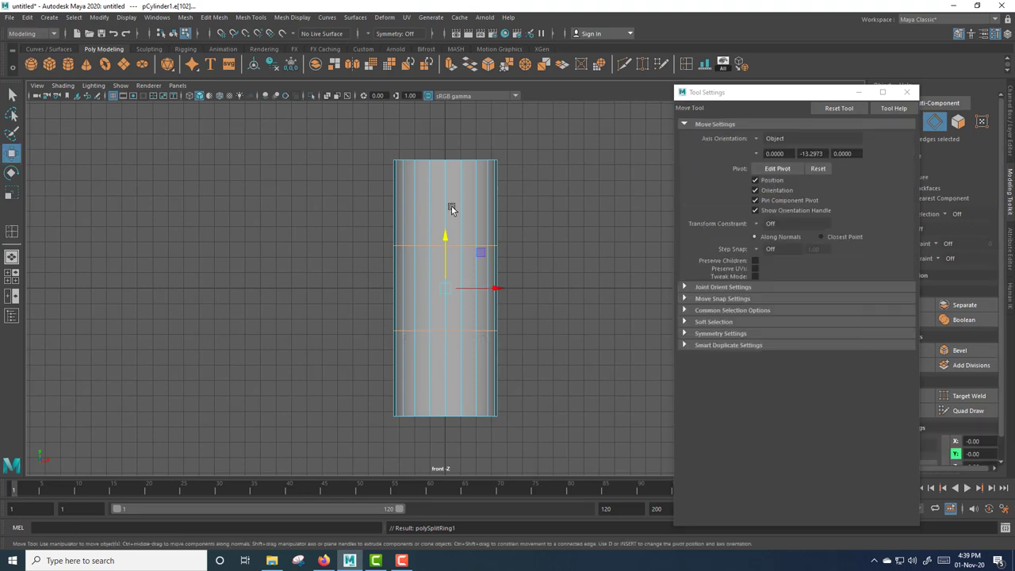
# Scale the top vertex row inward and lower it into a shoulder, then pull the bottom row down.
pyautogui.moveTo(451, 206); pyautogui.dragTo(403, 205, button='right')
pyautogui.moveTo(330, 139)
pyautogui.mouseDown()
pyautogui.moveTo(596, 205)
pyautogui.moveTo(495, 199)
pyautogui.mouseUp()
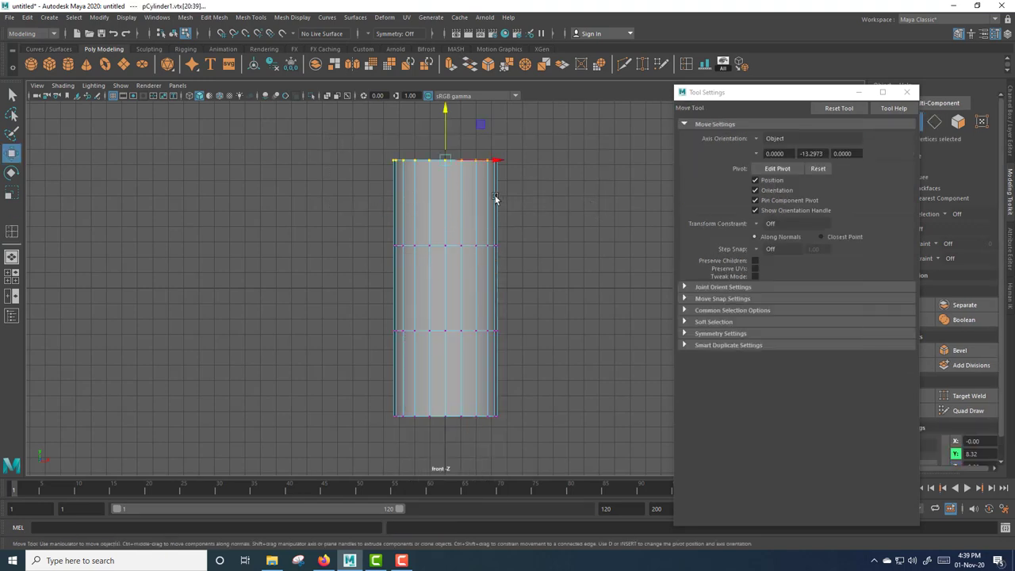
pyautogui.press('r')
pyautogui.moveTo(447, 163); pyautogui.dragTo(401, 176)
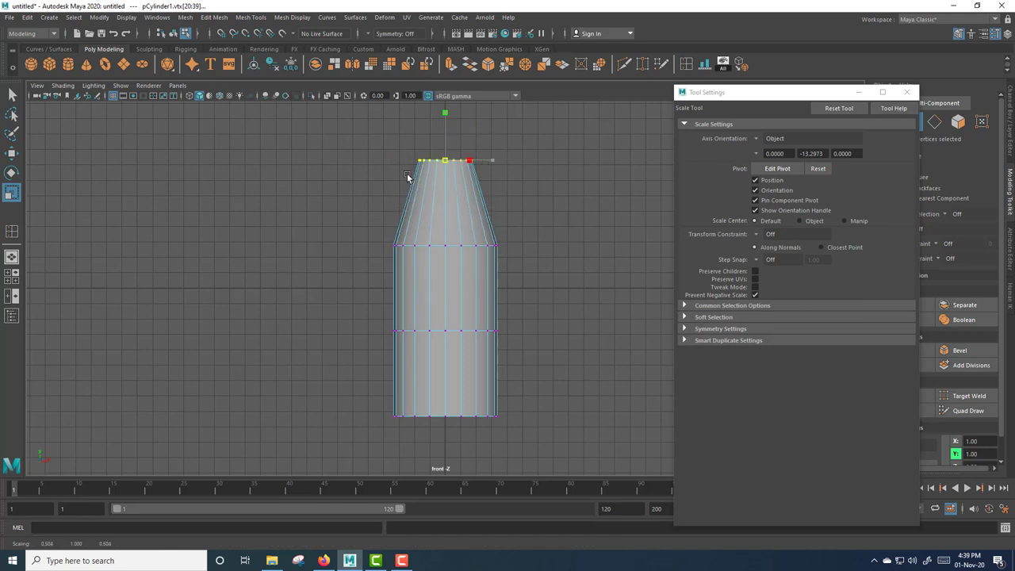
pyautogui.press('w')
pyautogui.moveTo(445, 140); pyautogui.dragTo(444, 165)
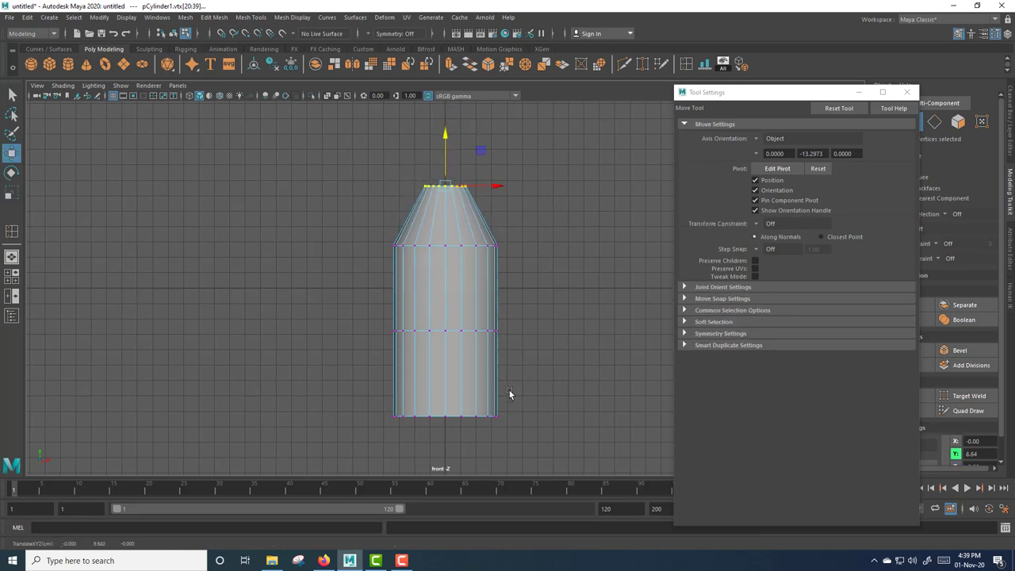
pyautogui.keyDown('alt'); pyautogui.moveTo(510, 393); pyautogui.dragTo(530, 417, button='middle'); pyautogui.keyUp('alt')
pyautogui.moveTo(529, 415)
pyautogui.mouseDown()
pyautogui.moveTo(414, 359)
pyautogui.moveTo(426, 448)
pyautogui.mouseUp()
# Insert two more edge loops on the lower body and move the lowest one to Y -12.06.
pyautogui.click(907, 92)
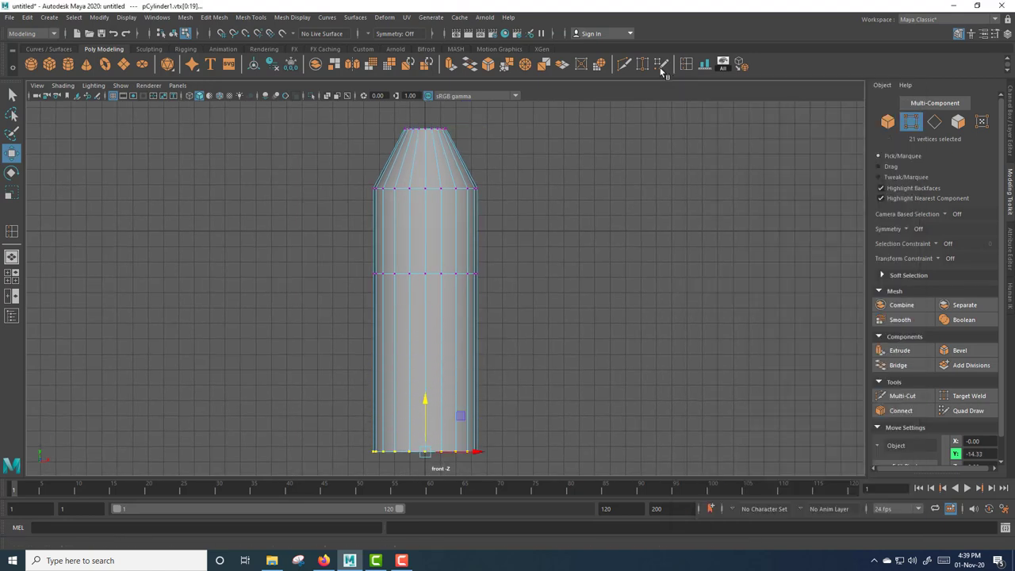
pyautogui.click(687, 65)
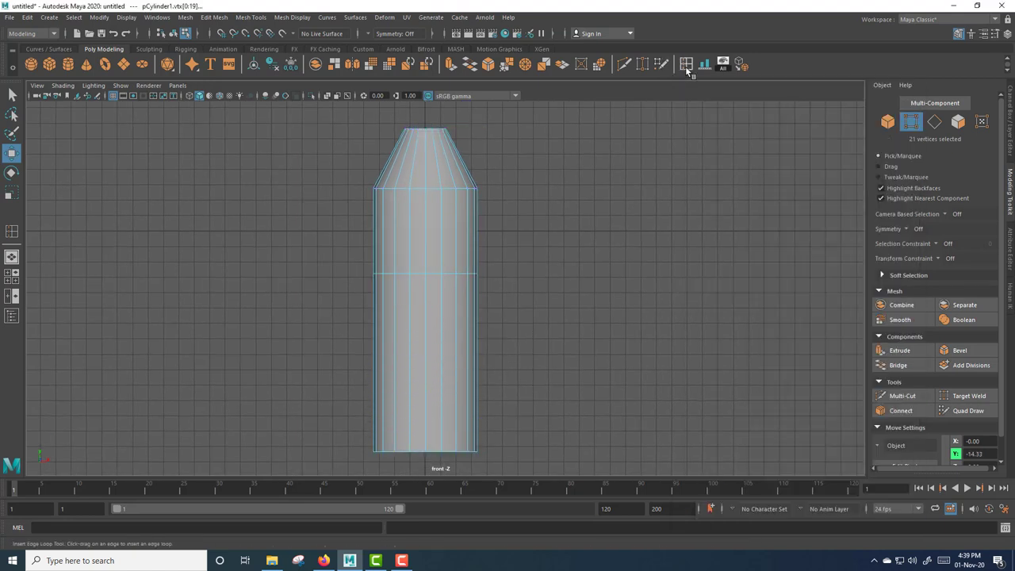
pyautogui.click(442, 394)
pyautogui.press('w')
pyautogui.doubleClick(455, 394)
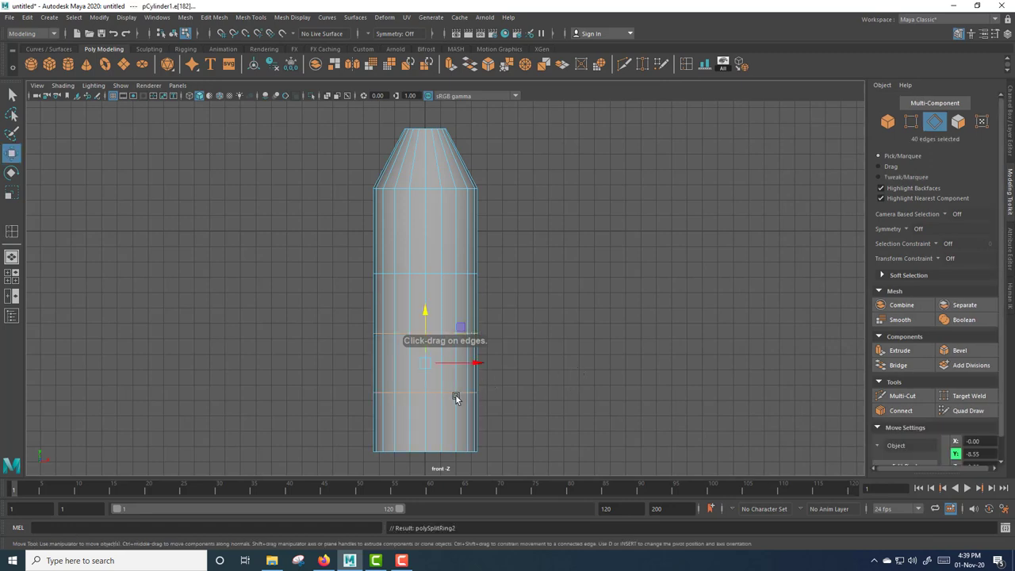
pyautogui.moveTo(427, 351); pyautogui.dragTo(429, 368)
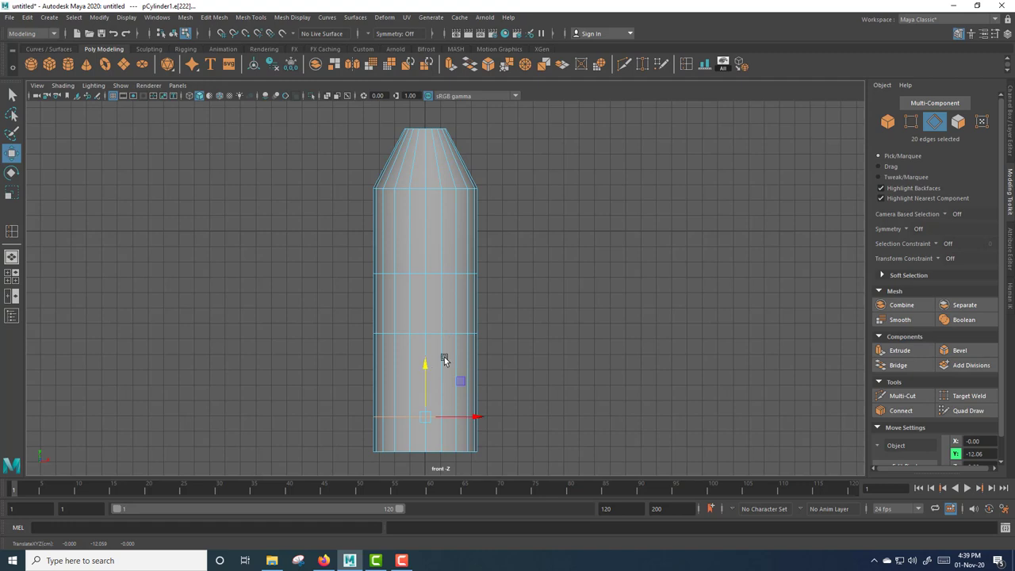
pyautogui.scroll(3, 541, 283)
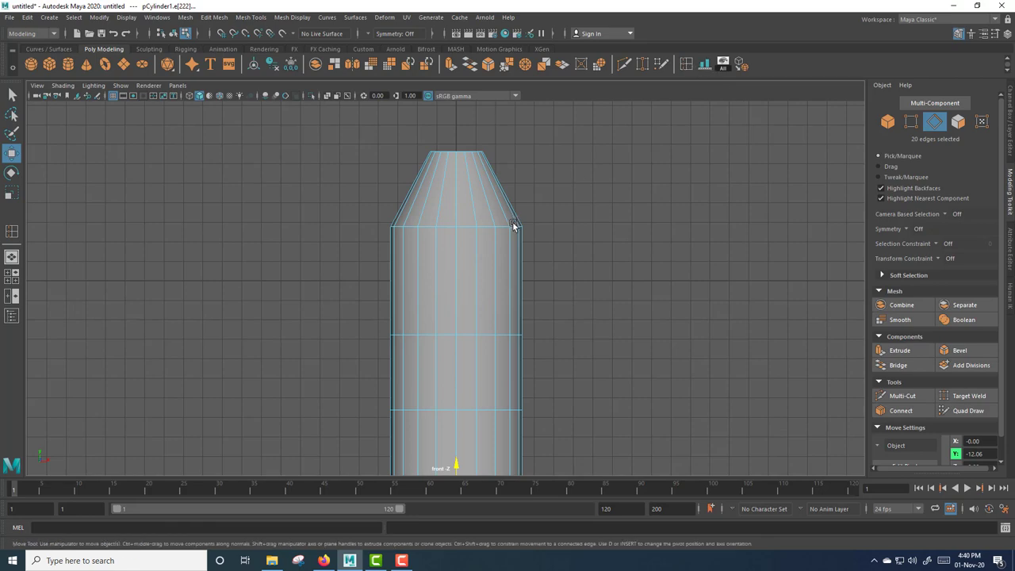
pyautogui.rightClick(464, 168)
# In the maximized perspective view, select the bottle's top cap faces and delete them.
pyautogui.press('space')
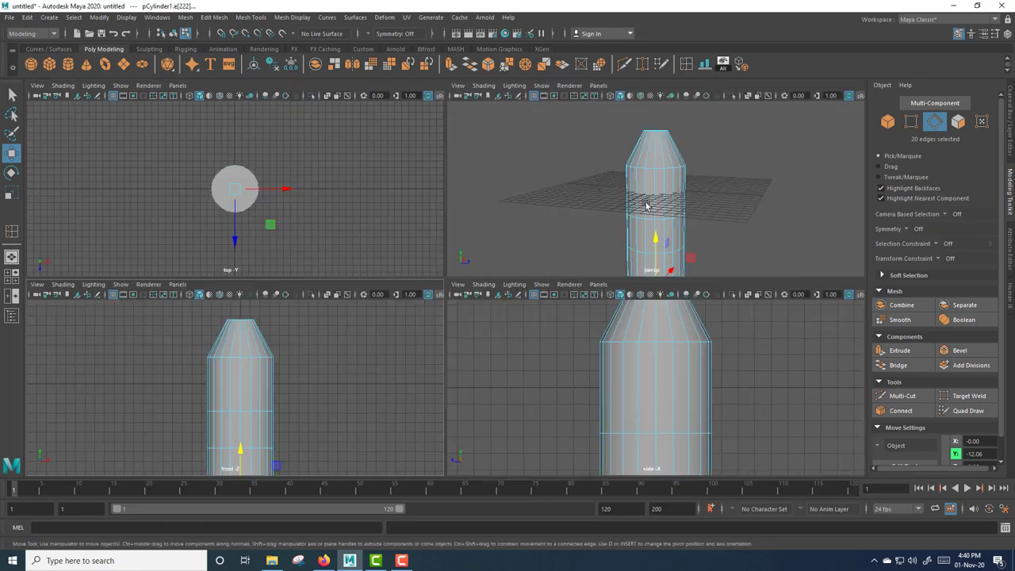
pyautogui.press('space')
pyautogui.keyDown('alt'); pyautogui.moveTo(594, 218); pyautogui.dragTo(608, 261); pyautogui.keyUp('alt')
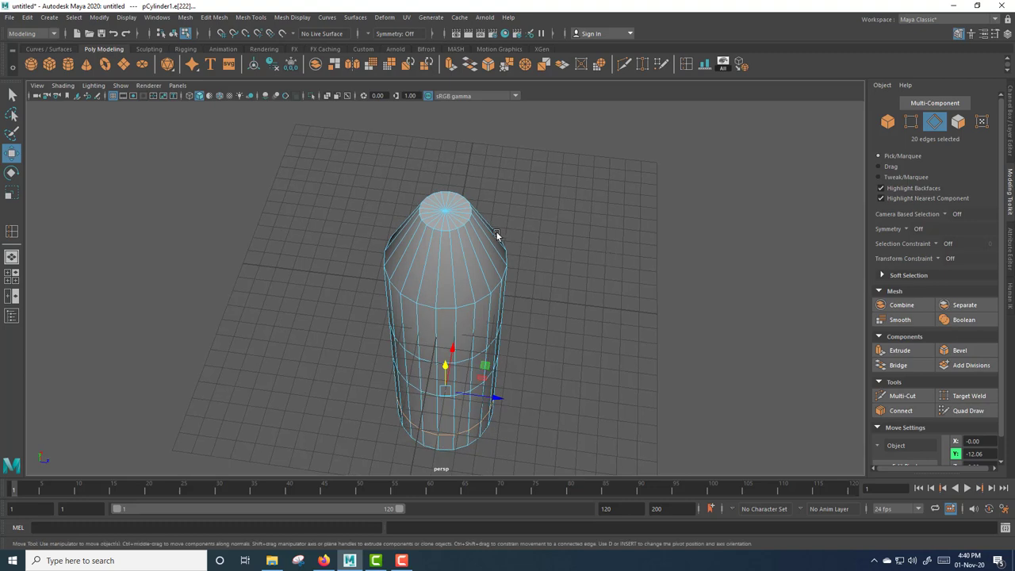
pyautogui.scroll(2, 506, 200)
pyautogui.moveTo(442, 170); pyautogui.dragTo(446, 197, button='right')
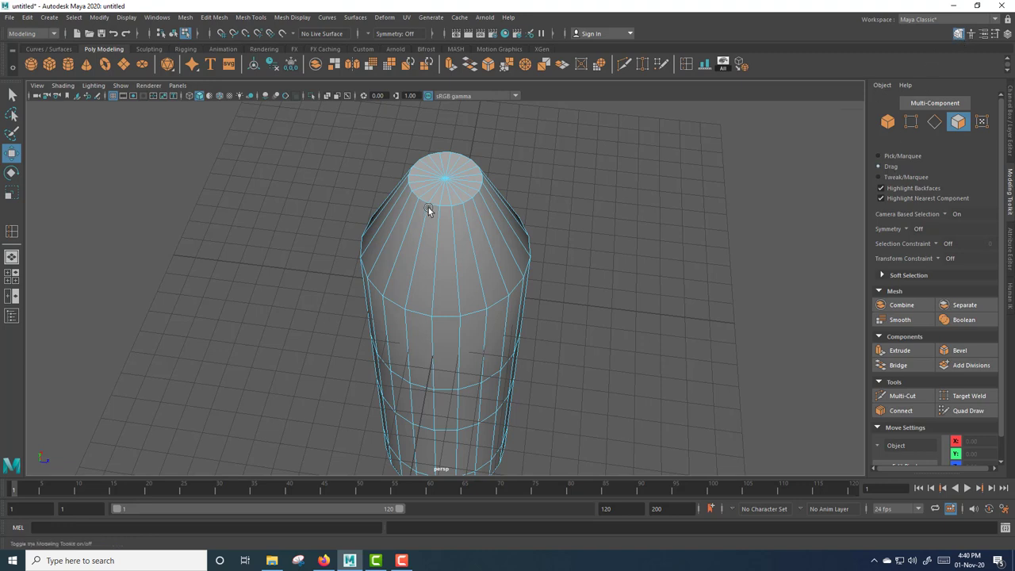
pyautogui.moveTo(445, 166); pyautogui.dragTo(445, 191)
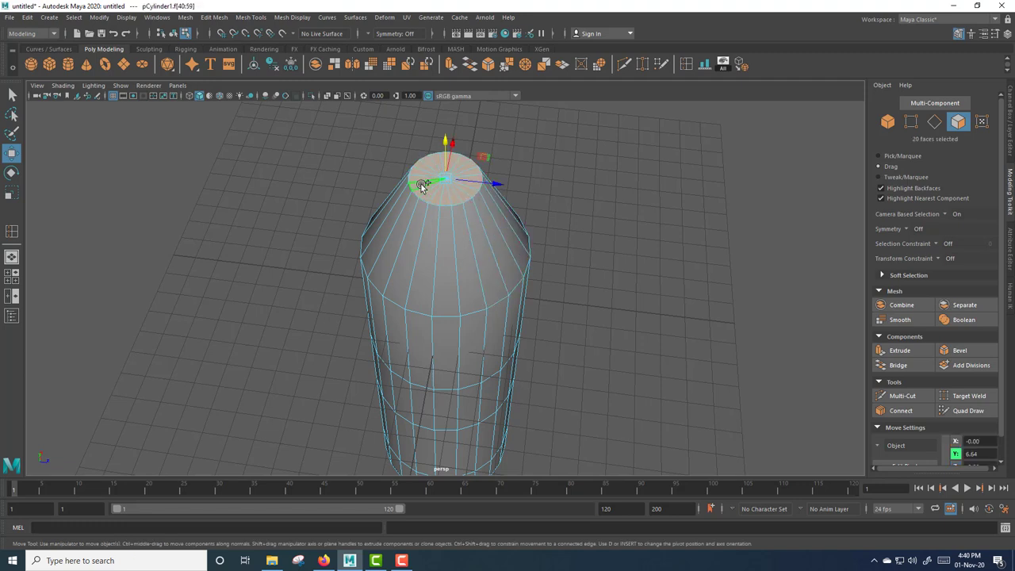
pyautogui.press('Delete')
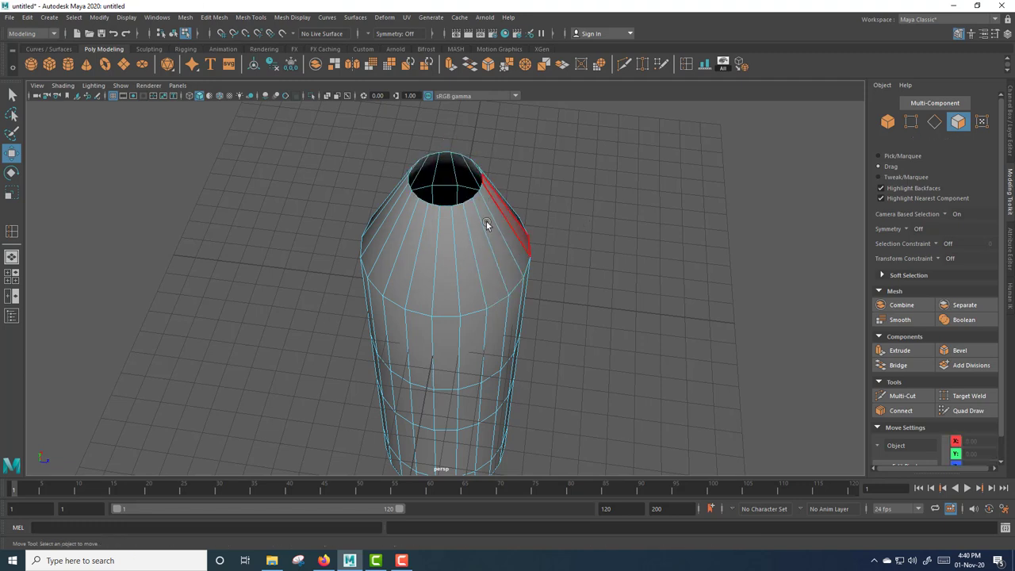
# Select the border edge loop around the open neck.
pyautogui.moveTo(487, 223); pyautogui.dragTo(486, 195, button='right')
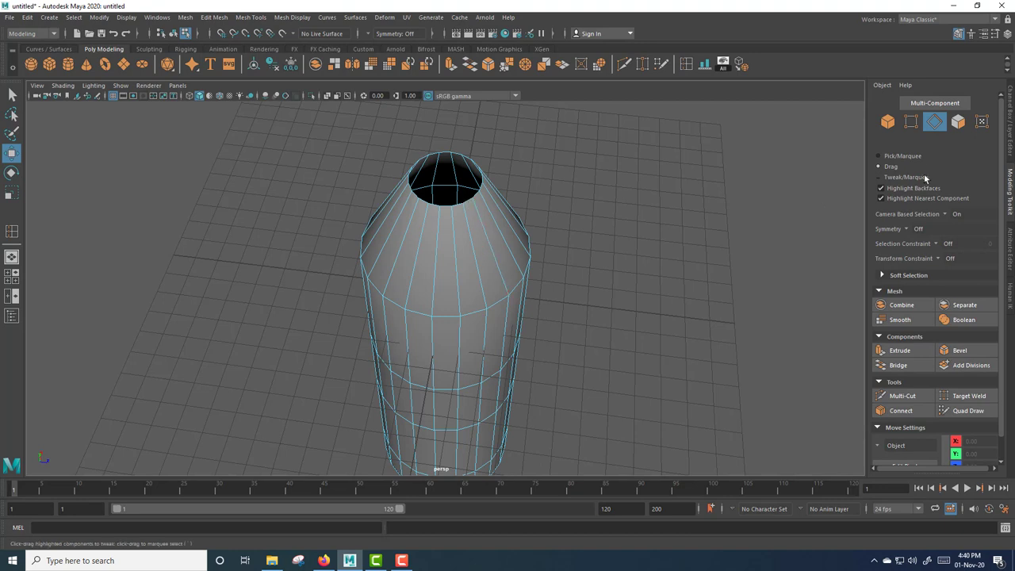
pyautogui.click(907, 156)
pyautogui.doubleClick(468, 205)
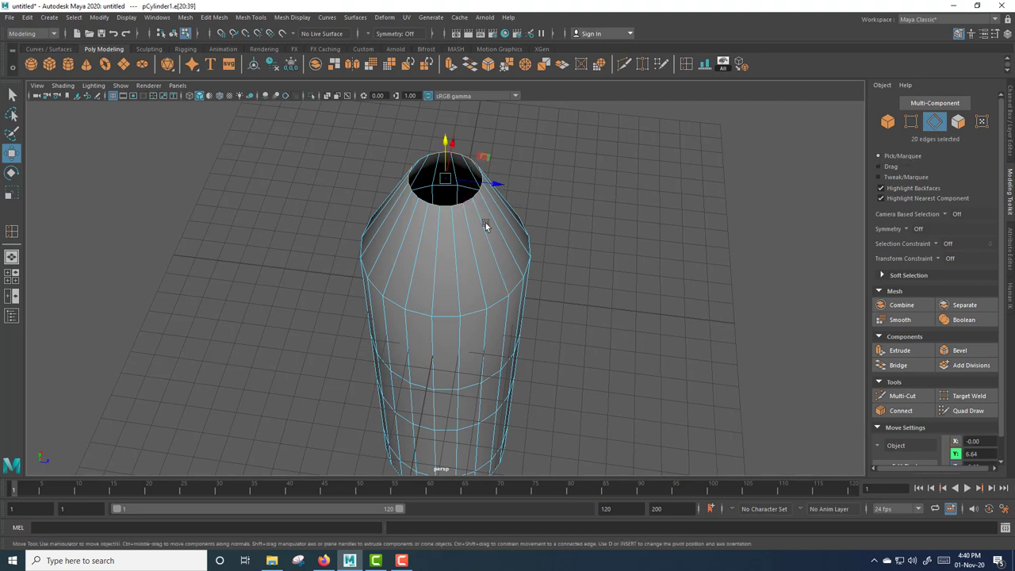
pyautogui.scroll(-3, 555, 250)
# Extrude the top border edges and pull them up into a straight neck.
pyautogui.keyDown('alt'); pyautogui.moveTo(531, 293); pyautogui.dragTo(532, 193); pyautogui.keyUp('alt')
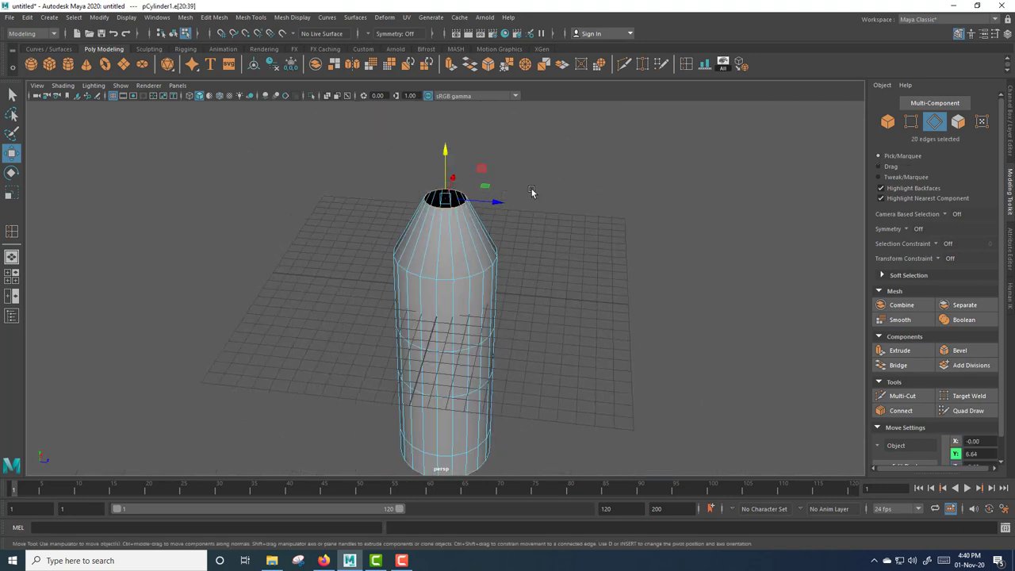
pyautogui.click(452, 64)
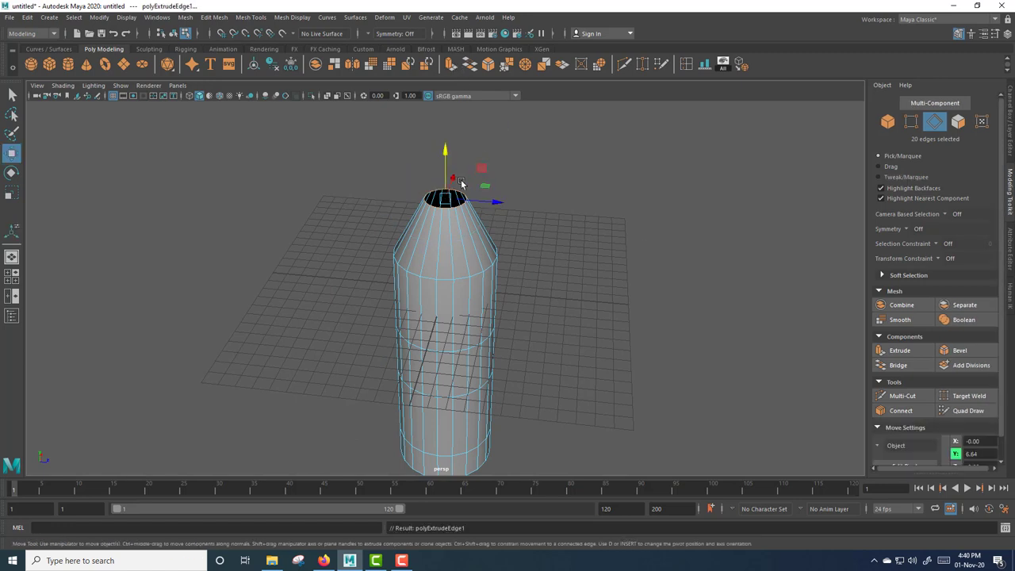
pyautogui.keyDown('alt'); pyautogui.moveTo(488, 200); pyautogui.dragTo(486, 185); pyautogui.keyUp('alt')
pyautogui.moveTo(445, 157); pyautogui.dragTo(444, 129)
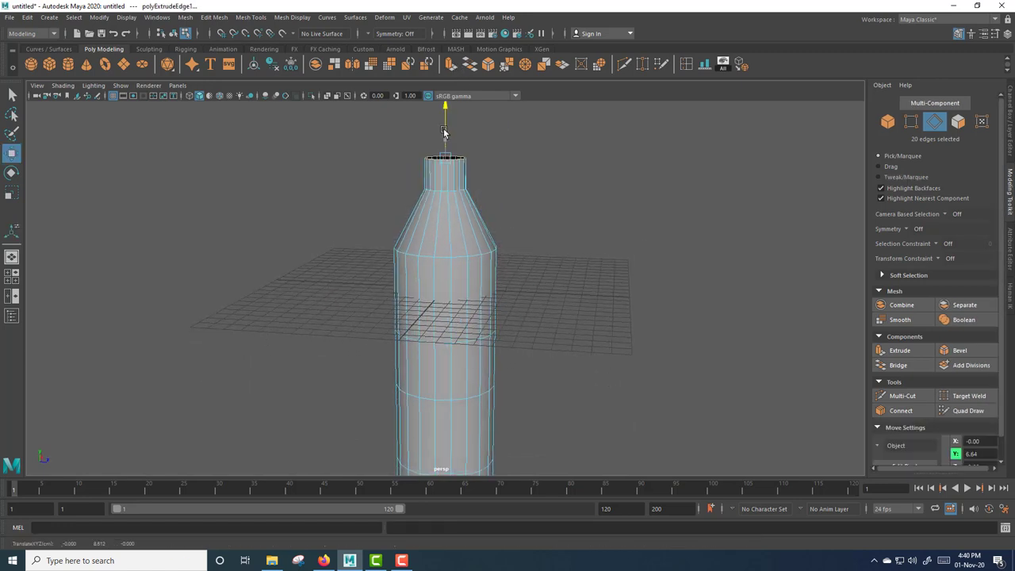
# Select the shoulder's base edge loop and apply Bevel Edge at fraction 0.5.
pyautogui.rightClick(475, 261)
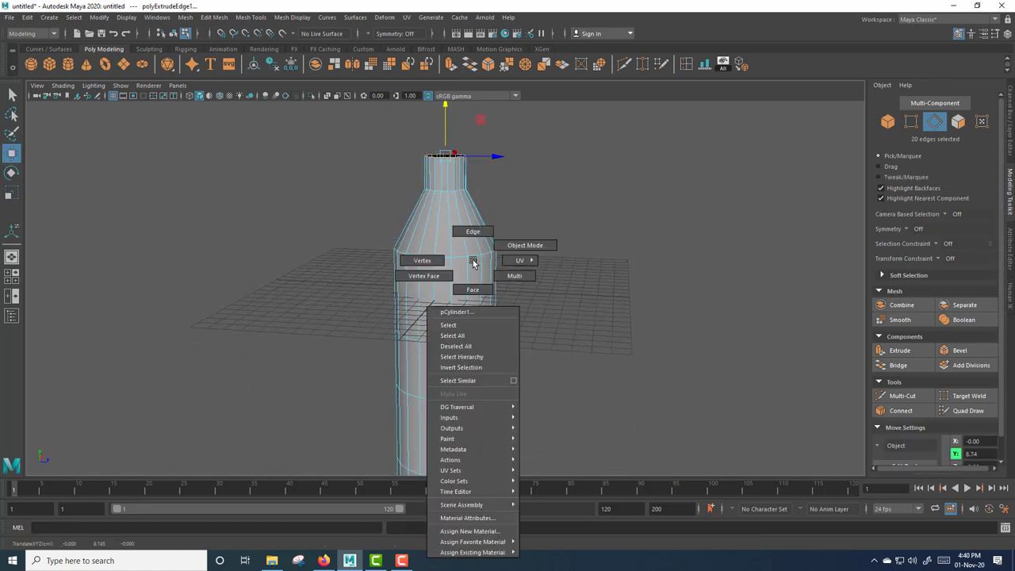
pyautogui.click(474, 261)
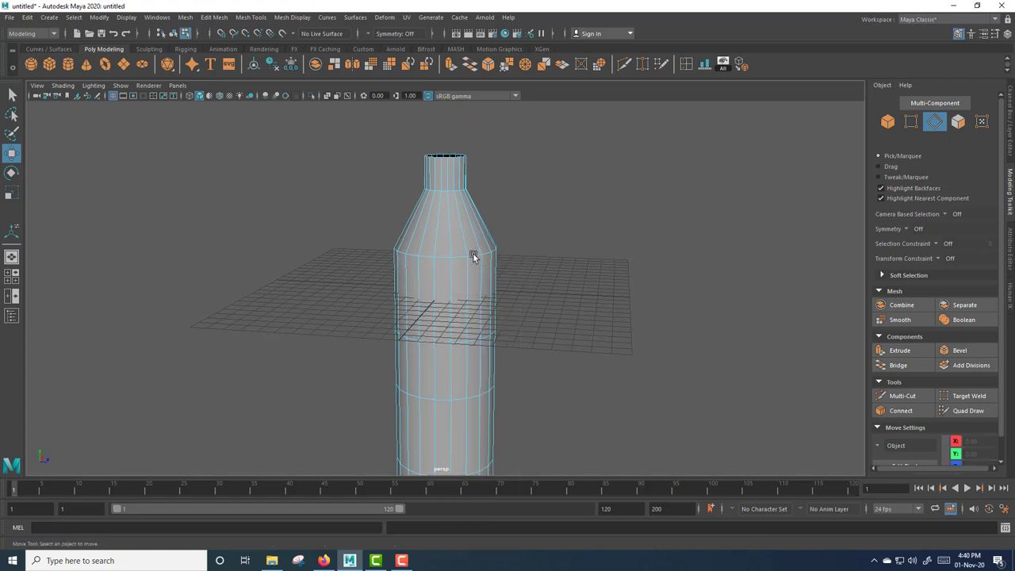
pyautogui.doubleClick(474, 256)
pyautogui.keyDown('shift'); pyautogui.moveTo(474, 257); pyautogui.dragTo(544, 258, button='right'); pyautogui.keyUp('shift')
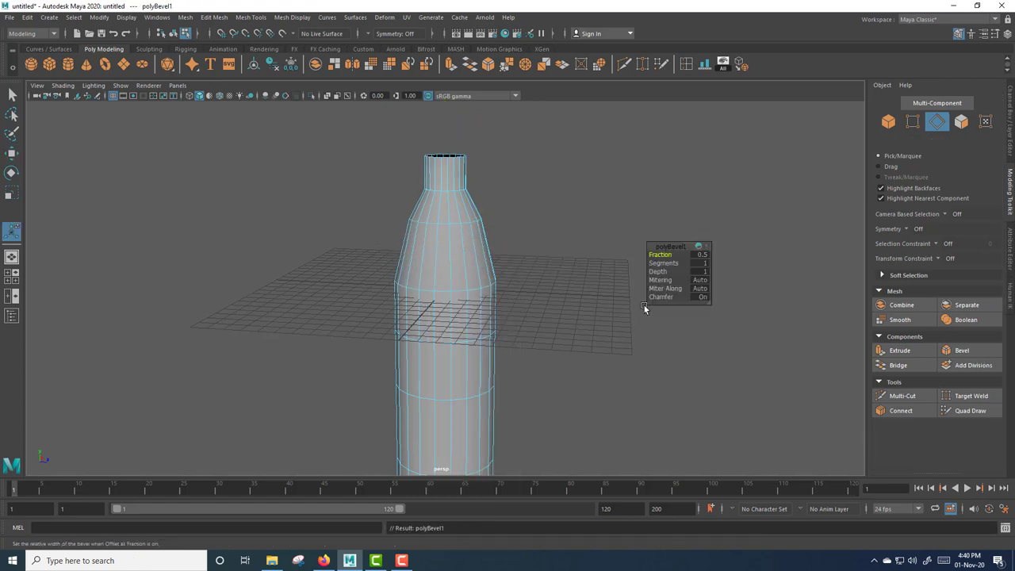
# Set polyBevel1 to 4 segments and fraction 0.1, checking the band in the front view.
pyautogui.scroll(2, 645, 305)
pyautogui.moveTo(663, 262)
pyautogui.mouseDown()
pyautogui.moveTo(670, 256)
pyautogui.moveTo(619, 255)
pyautogui.mouseUp()
pyautogui.scroll(-3, 580, 305)
pyautogui.keyDown('alt'); pyautogui.moveTo(580, 306); pyautogui.dragTo(584, 298); pyautogui.keyUp('alt')
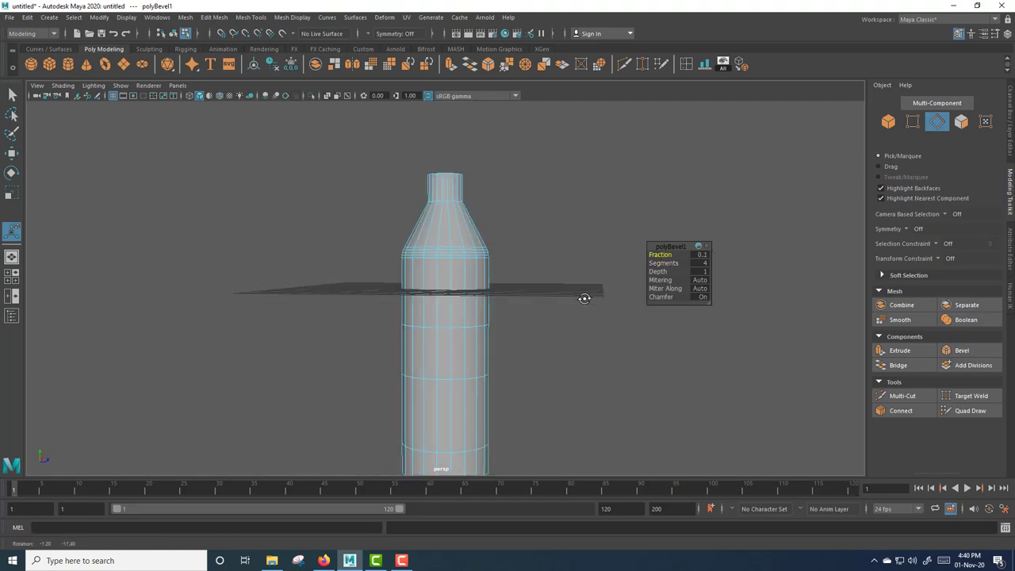
pyautogui.press('space')
pyautogui.press('space')
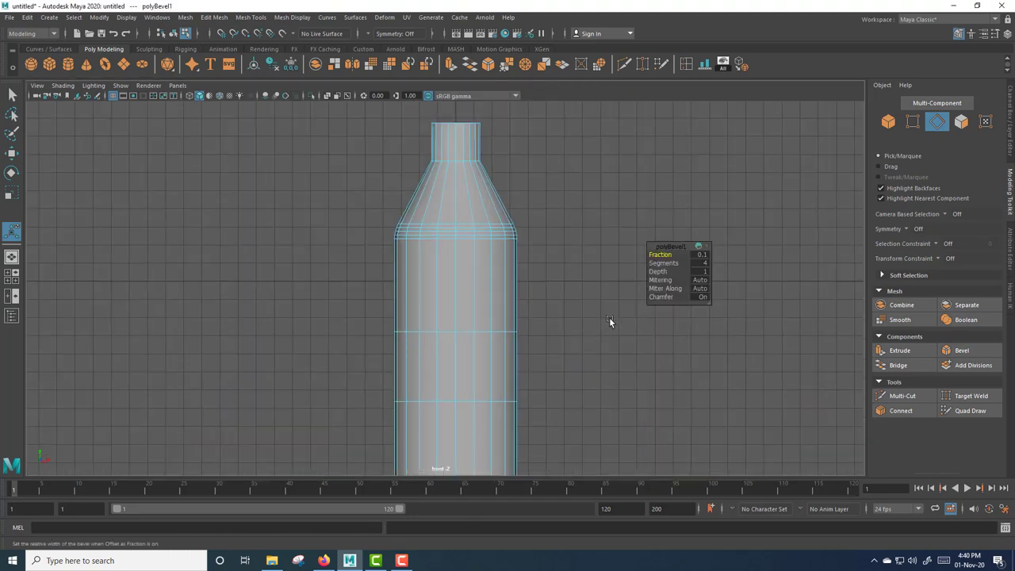
pyautogui.scroll(-1, 609, 321)
pyautogui.scroll(-1, 585, 286)
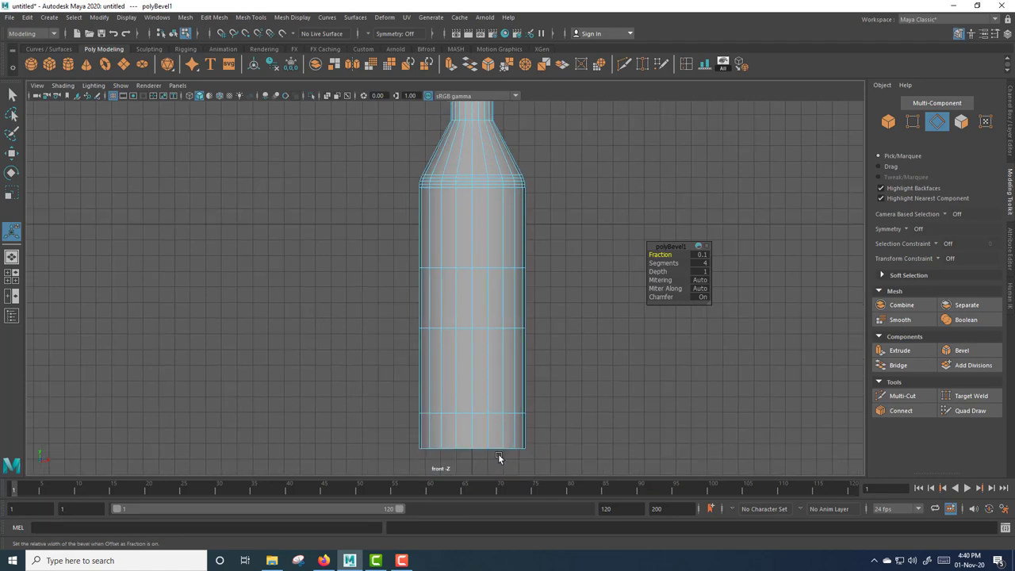
pyautogui.press('space')
pyautogui.press('space')
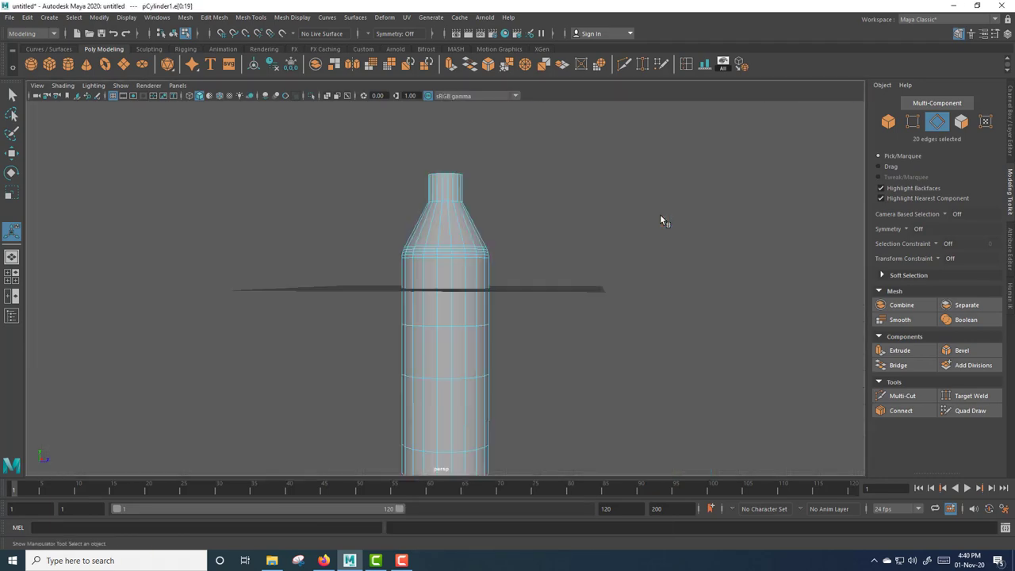
# Bevel the bottle's bottom edges with 4 segments at a 0.2 fraction.
pyautogui.press('f')
pyautogui.keyDown('alt'); pyautogui.moveTo(581, 320); pyautogui.dragTo(635, 192); pyautogui.keyUp('alt')
pyautogui.keyDown('shift'); pyautogui.moveTo(641, 164); pyautogui.dragTo(690, 164, button='right'); pyautogui.keyUp('shift')
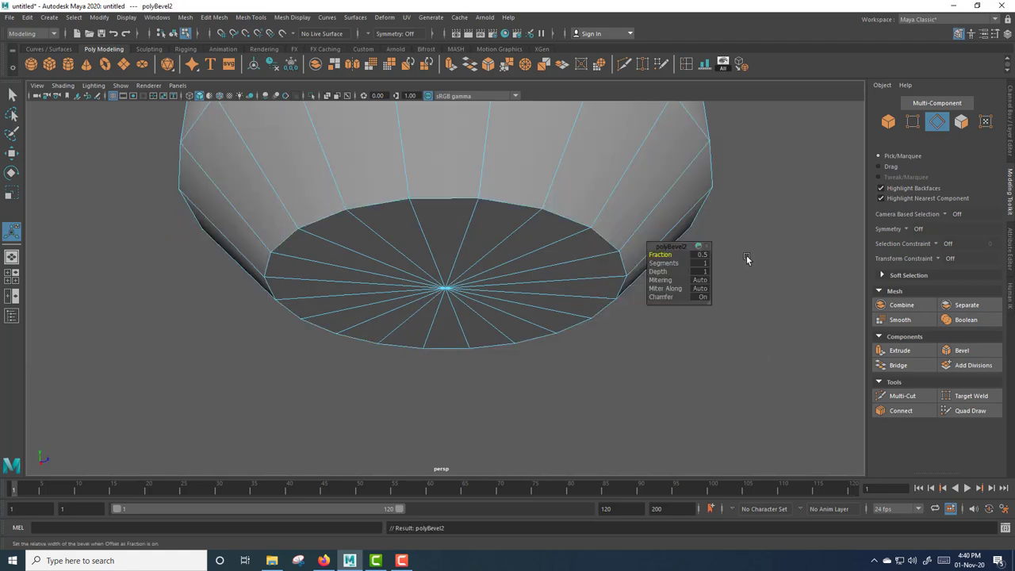
pyautogui.moveTo(664, 262)
pyautogui.mouseDown()
pyautogui.moveTo(682, 263)
pyautogui.moveTo(569, 351)
pyautogui.moveTo(605, 369)
pyautogui.mouseUp()
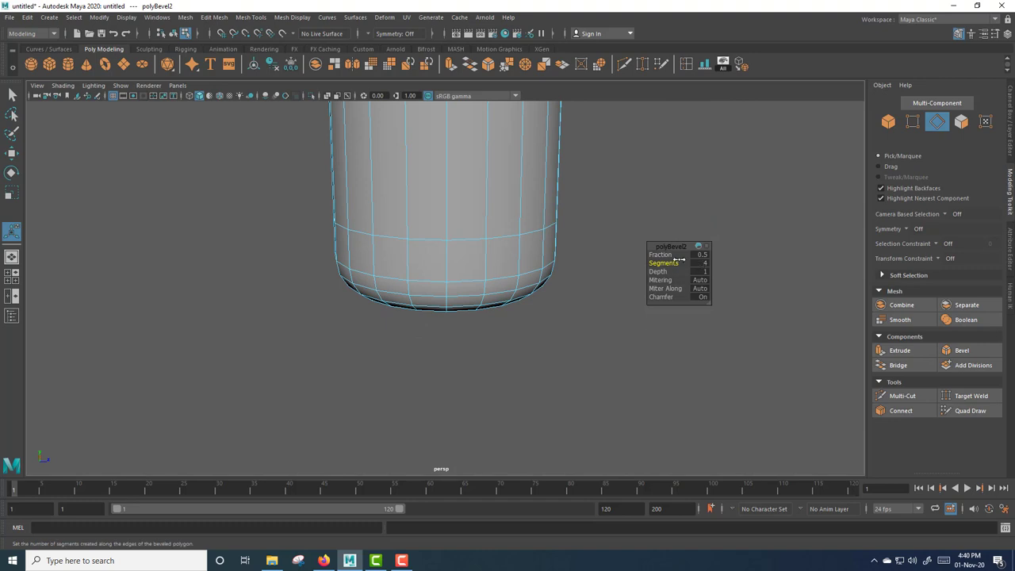
pyautogui.moveTo(671, 255)
pyautogui.mouseDown()
pyautogui.moveTo(569, 317)
pyautogui.moveTo(522, 301)
pyautogui.mouseUp()
# Push the base's centre vertex upward into a slight recess and reselect the whole bottle.
pyautogui.moveTo(442, 272); pyautogui.dragTo(455, 311, button='right')
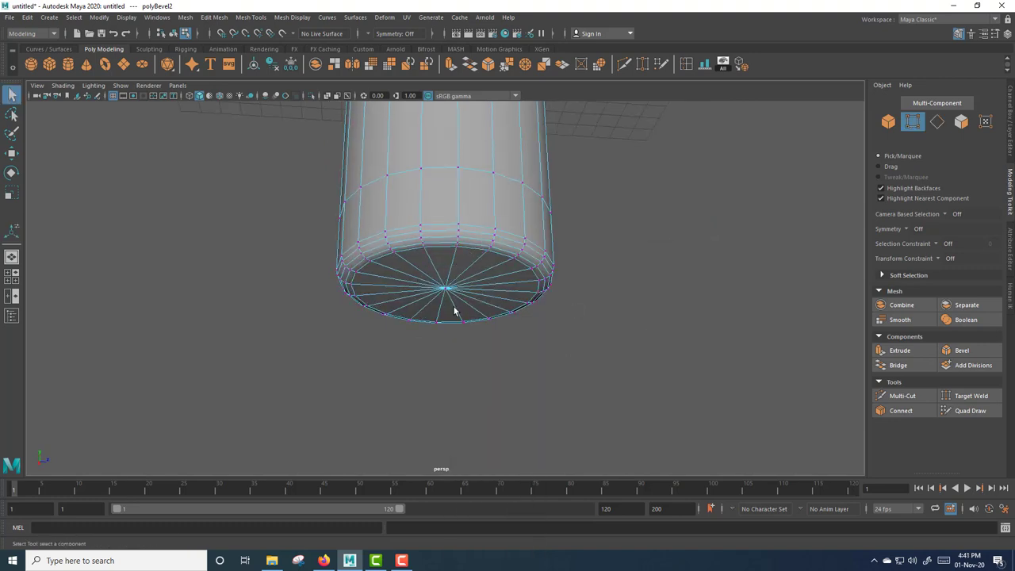
pyautogui.click(446, 292)
pyautogui.press('w')
pyautogui.moveTo(457, 326)
pyautogui.keyDown('alt'); pyautogui.mouseDown()
pyautogui.moveTo(460, 278)
pyautogui.moveTo(447, 268)
pyautogui.moveTo(465, 274)
pyautogui.moveTo(445, 257)
pyautogui.mouseUp(); pyautogui.keyUp('alt')
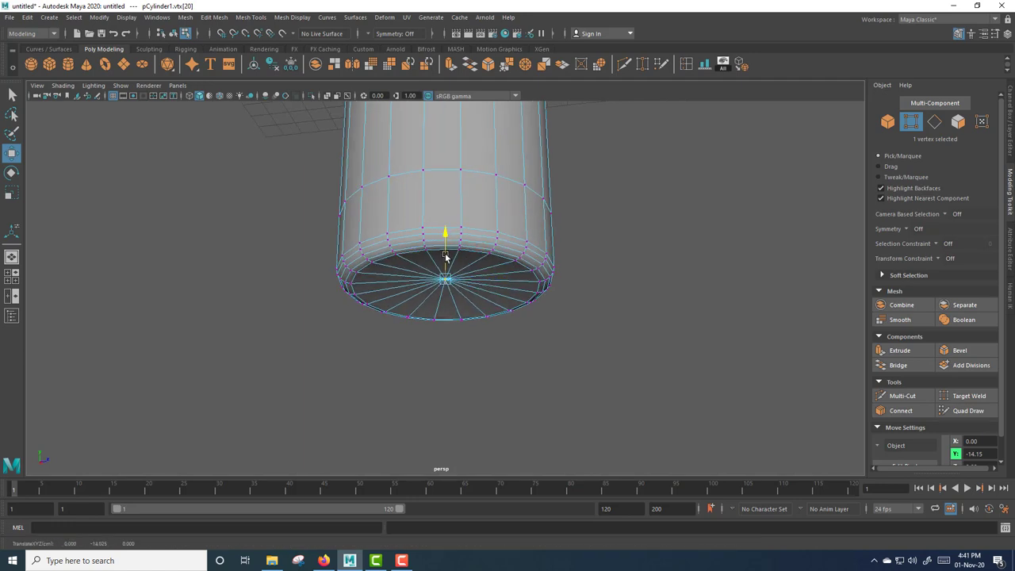
pyautogui.moveTo(445, 256); pyautogui.dragTo(516, 228, button='right')
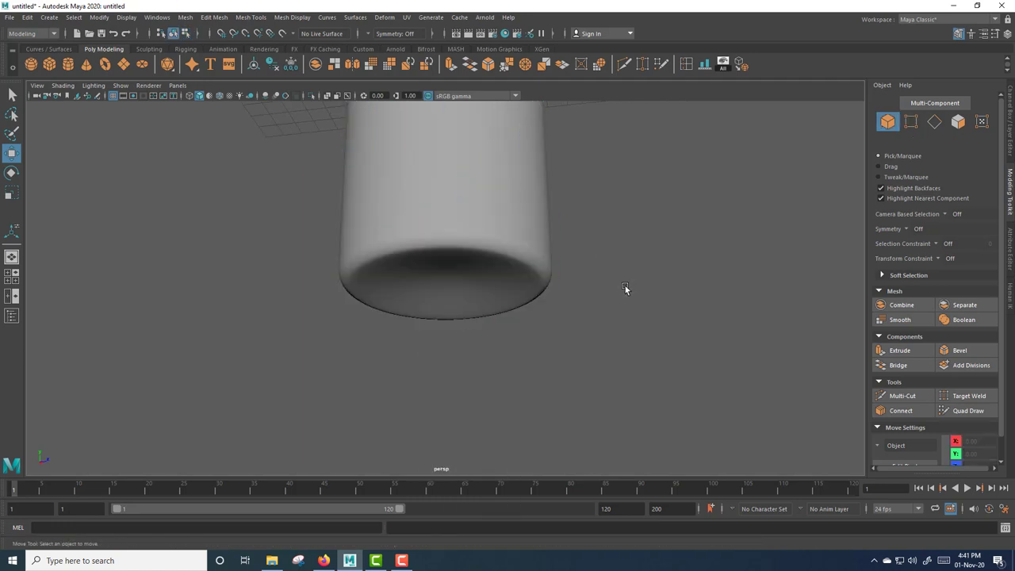
pyautogui.moveTo(625, 288)
pyautogui.keyDown('alt'); pyautogui.mouseDown()
pyautogui.moveTo(576, 281)
pyautogui.moveTo(584, 293)
pyautogui.moveTo(545, 302)
pyautogui.mouseUp(); pyautogui.keyUp('alt')
pyautogui.click(545, 275)
# In the front view, insert 6 edge loops across the body and scale them together in Y.
pyautogui.press('space')
pyautogui.press('space')
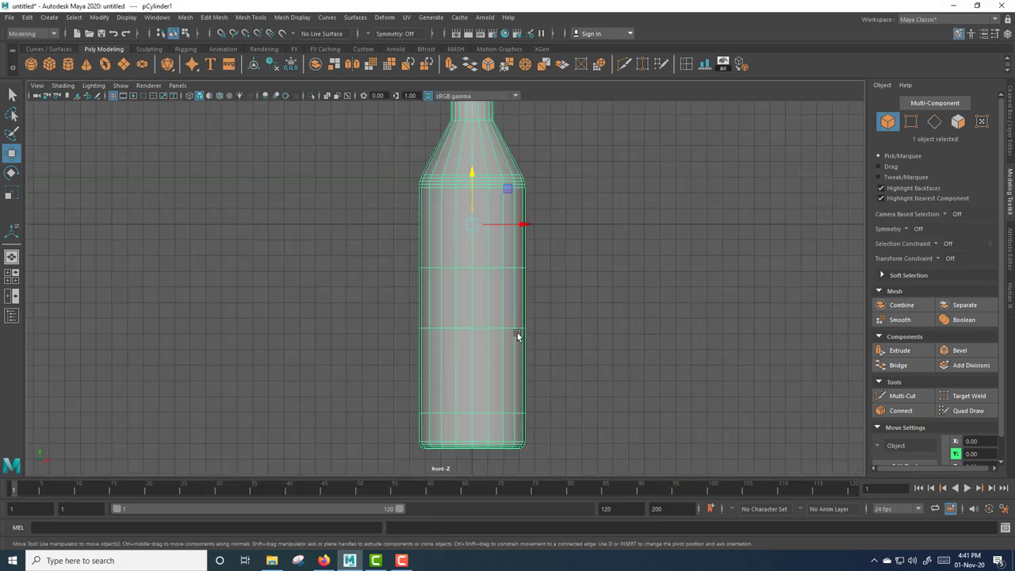
pyautogui.moveTo(587, 250)
pyautogui.keyDown('alt'); pyautogui.mouseDown(button='middle')
pyautogui.moveTo(593, 268)
pyautogui.moveTo(598, 227)
pyautogui.moveTo(593, 309)
pyautogui.mouseUp(button='middle'); pyautogui.keyUp('alt')
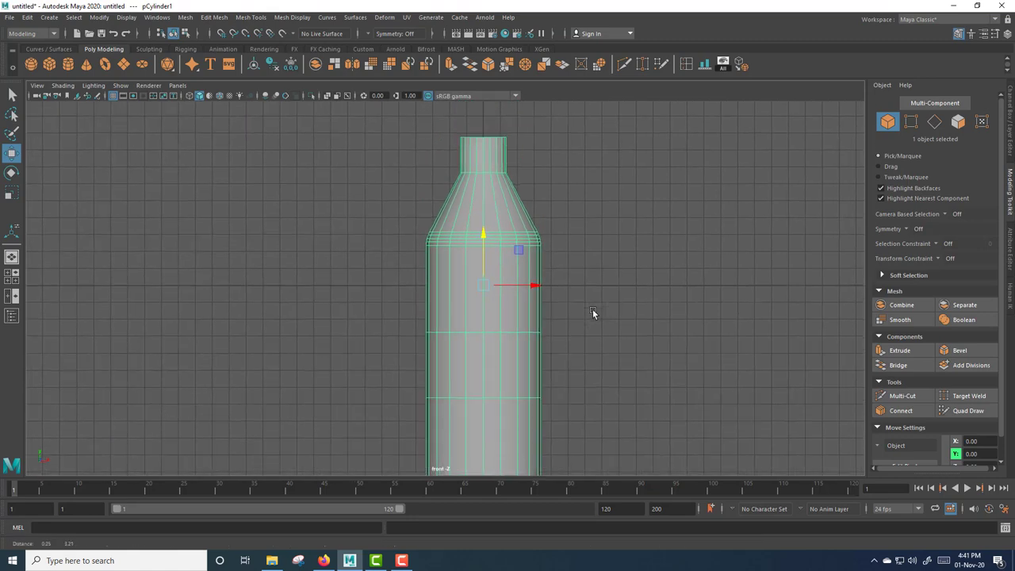
pyautogui.scroll(2, 593, 313)
pyautogui.scroll(1, 598, 312)
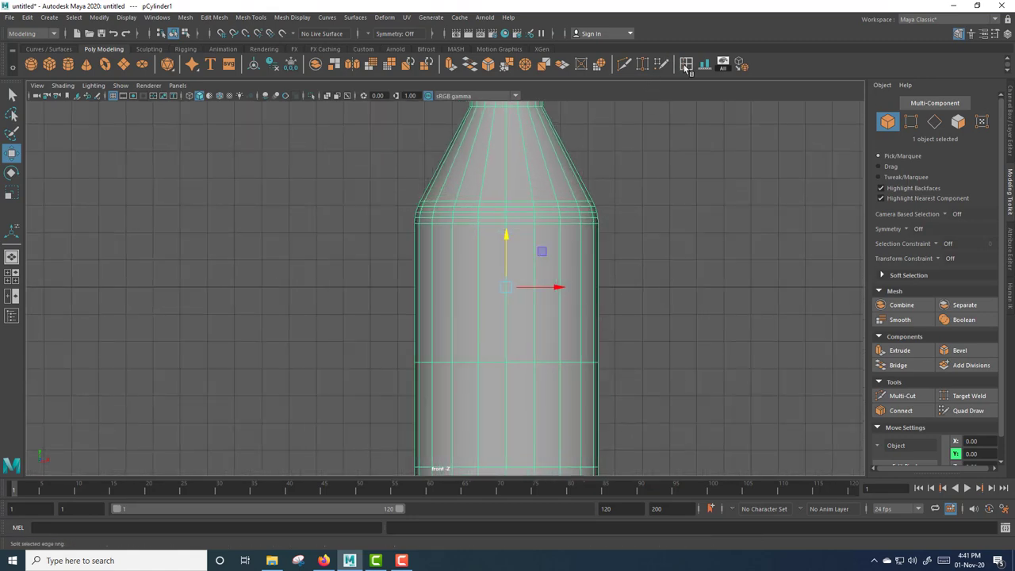
pyautogui.doubleClick(686, 65)
pyautogui.click(767, 205)
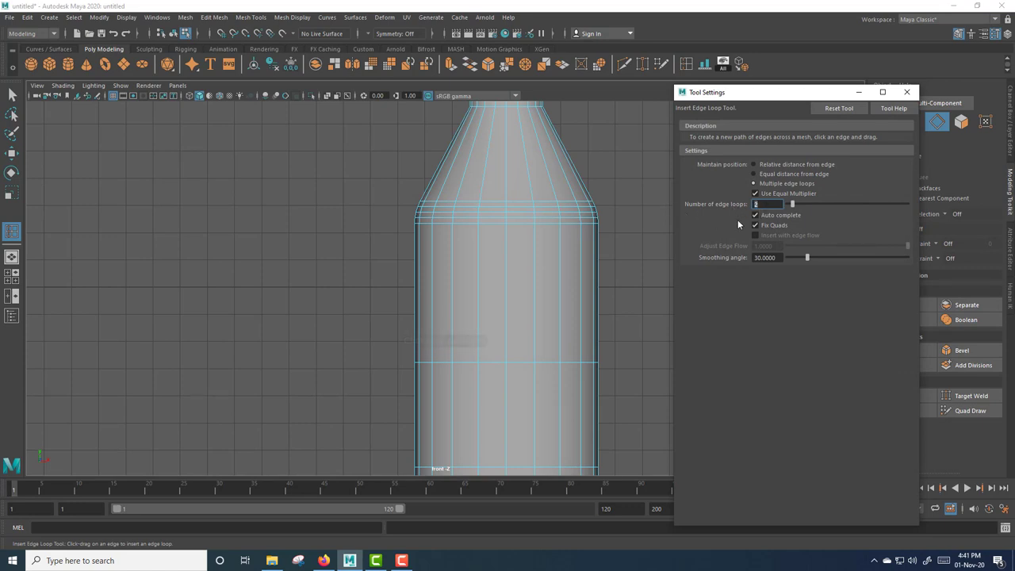
pyautogui.write('6')
pyautogui.click(559, 291)
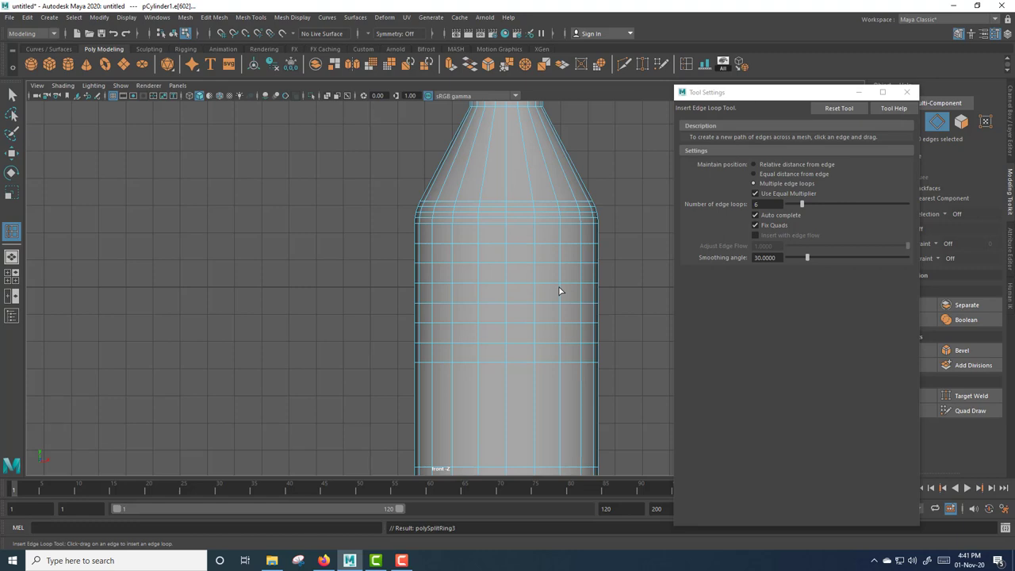
pyautogui.moveTo(539, 270); pyautogui.dragTo(538, 238, button='right')
pyautogui.press('r')
pyautogui.moveTo(504, 243); pyautogui.dragTo(506, 274)
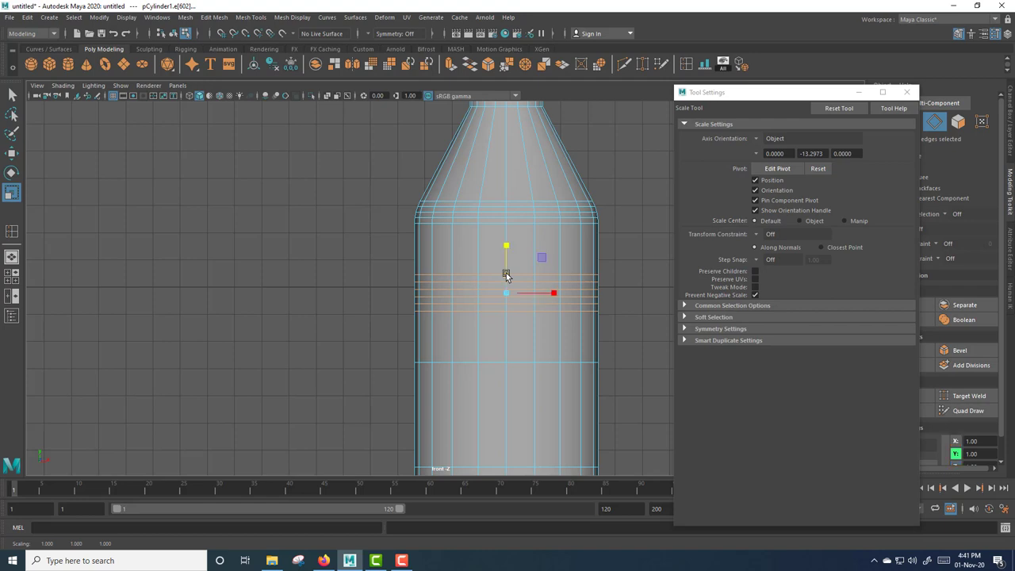
# Select two edge loops in the new mid-body band.
pyautogui.doubleClick(445, 283)
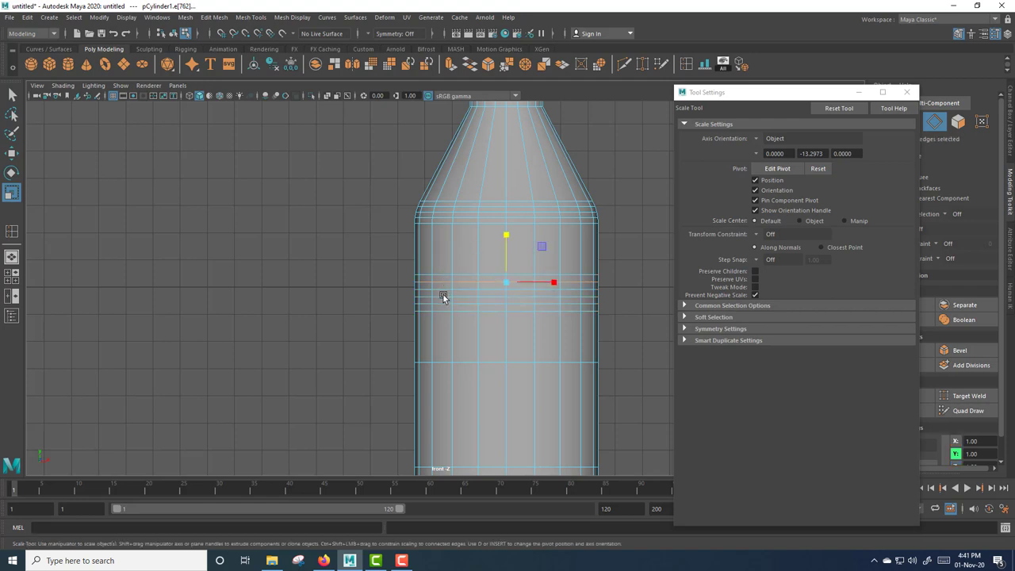
pyautogui.keyDown('shift'); pyautogui.doubleClick(442, 298); pyautogui.keyUp('shift')
pyautogui.scroll(1, 461, 309)
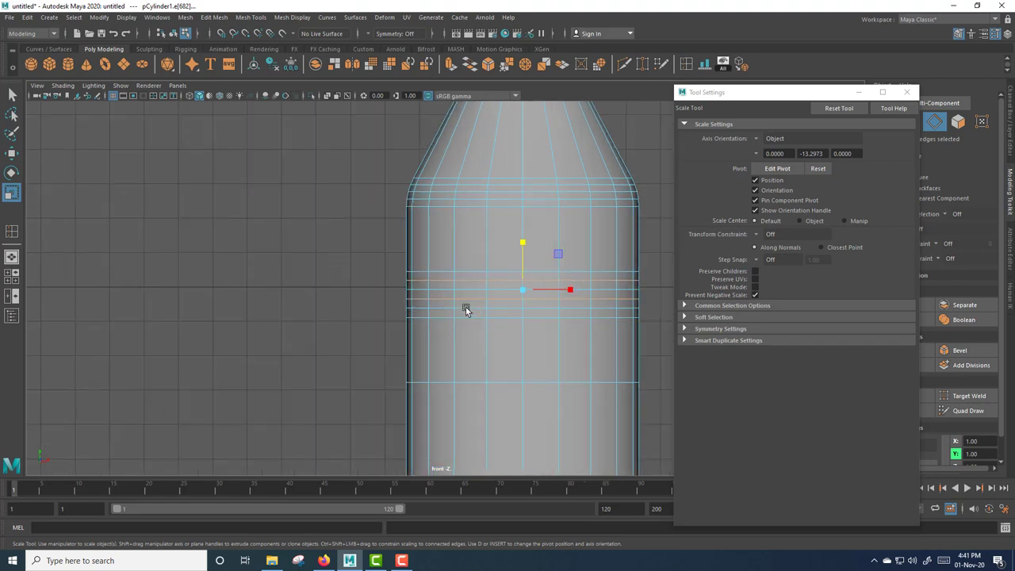
pyautogui.scroll(1, 466, 308)
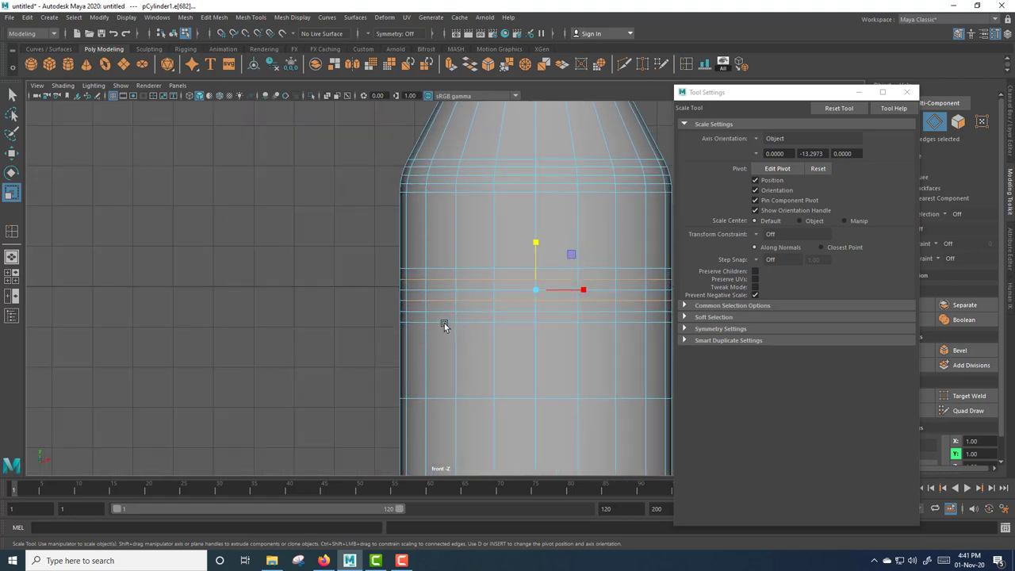
# Reset the edge loop tool to defaults, insert one loop below the band, and nudge it down.
pyautogui.click(907, 92)
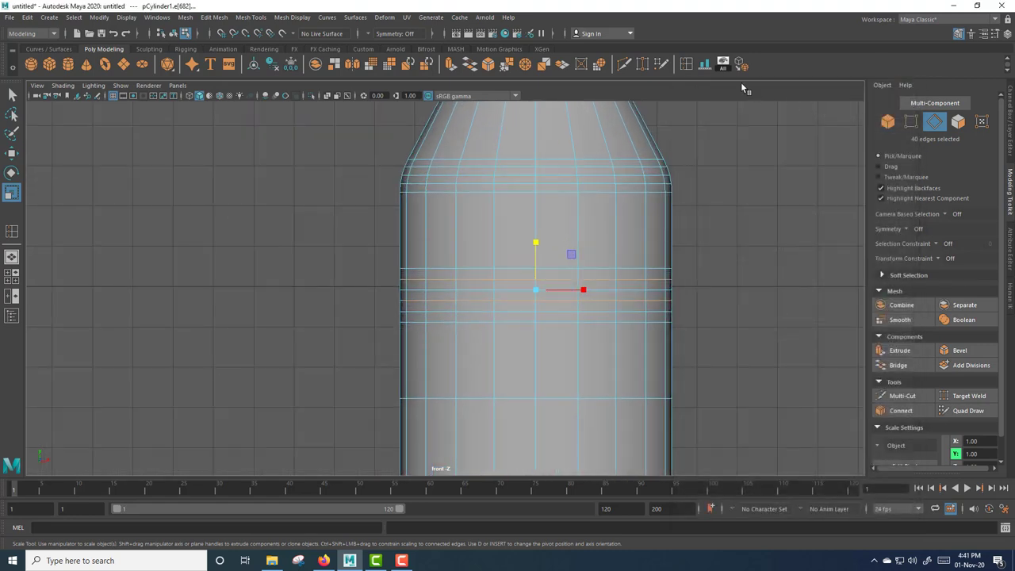
pyautogui.doubleClick(689, 64)
pyautogui.click(834, 109)
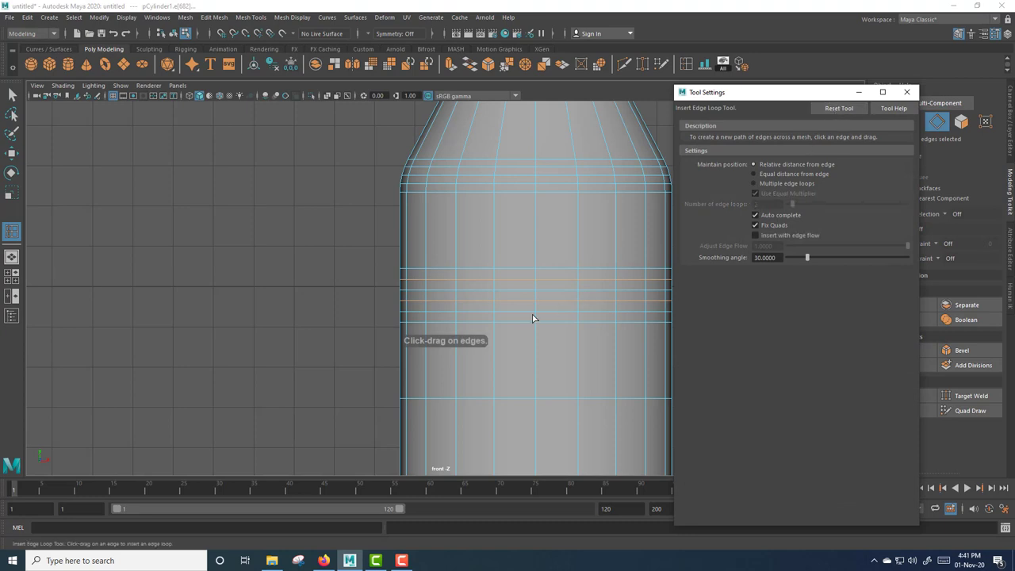
pyautogui.click(493, 332)
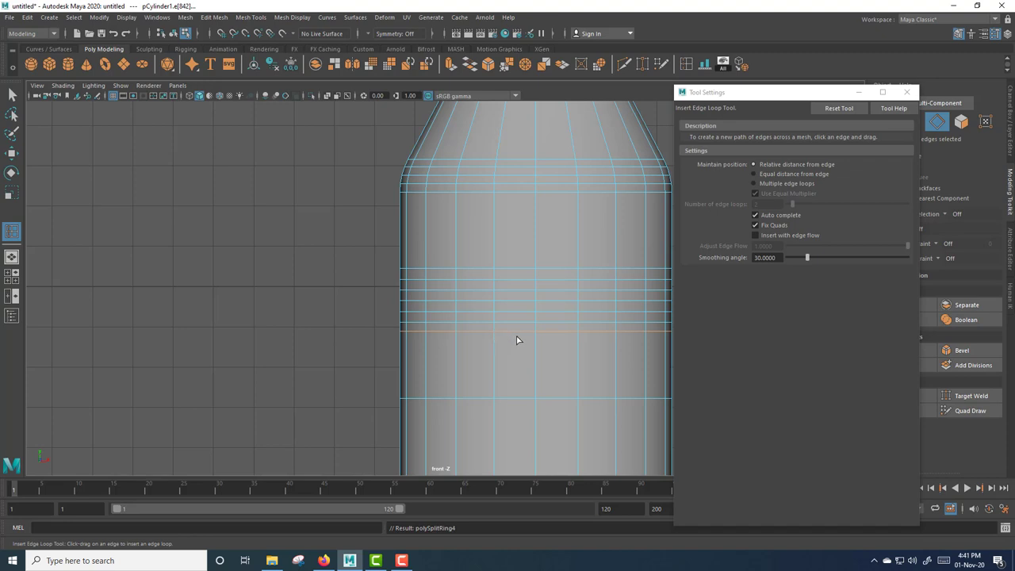
pyautogui.press('w')
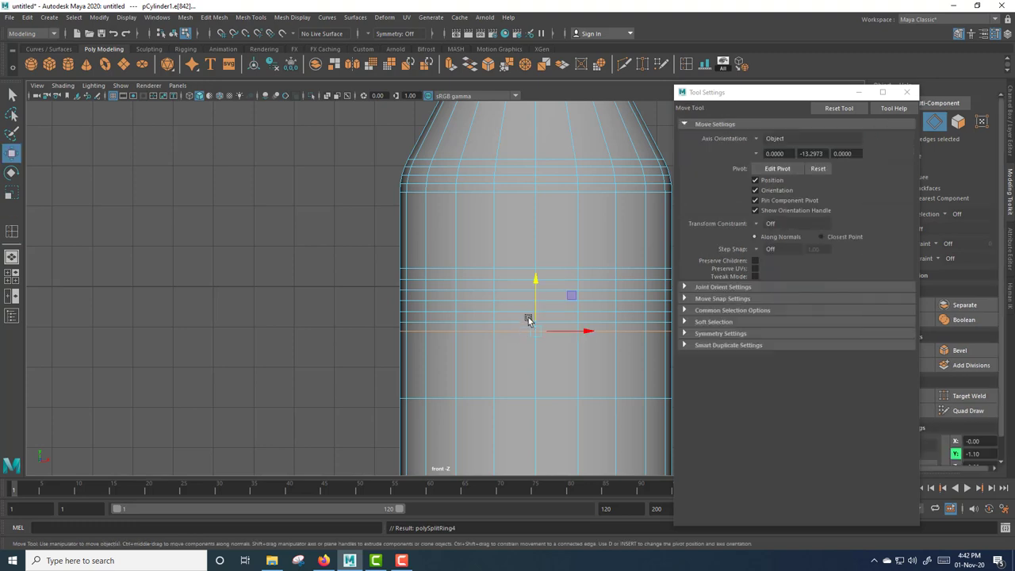
pyautogui.moveTo(537, 308); pyautogui.dragTo(538, 311)
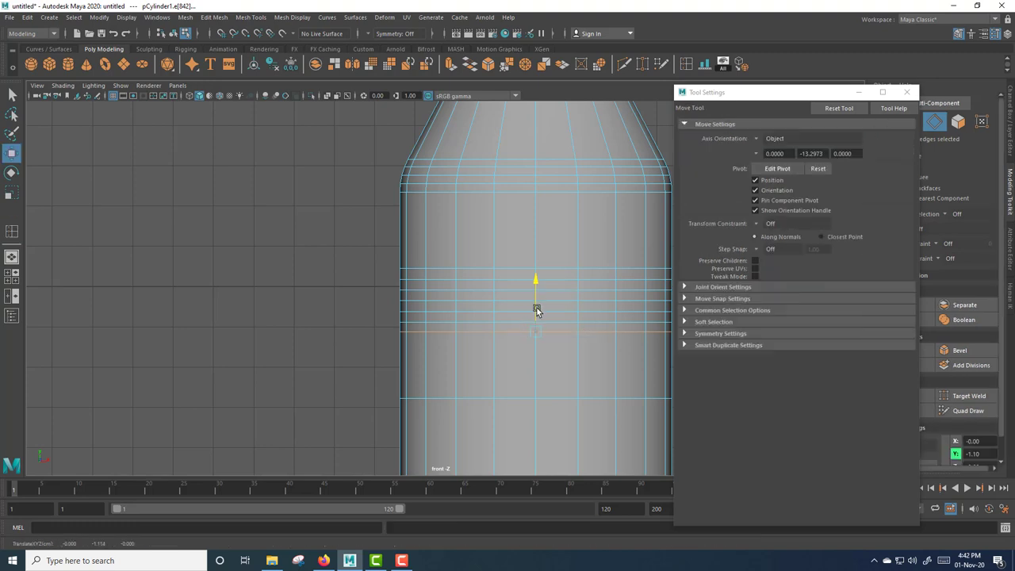
pyautogui.scroll(2, 536, 311)
pyautogui.scroll(2, 539, 306)
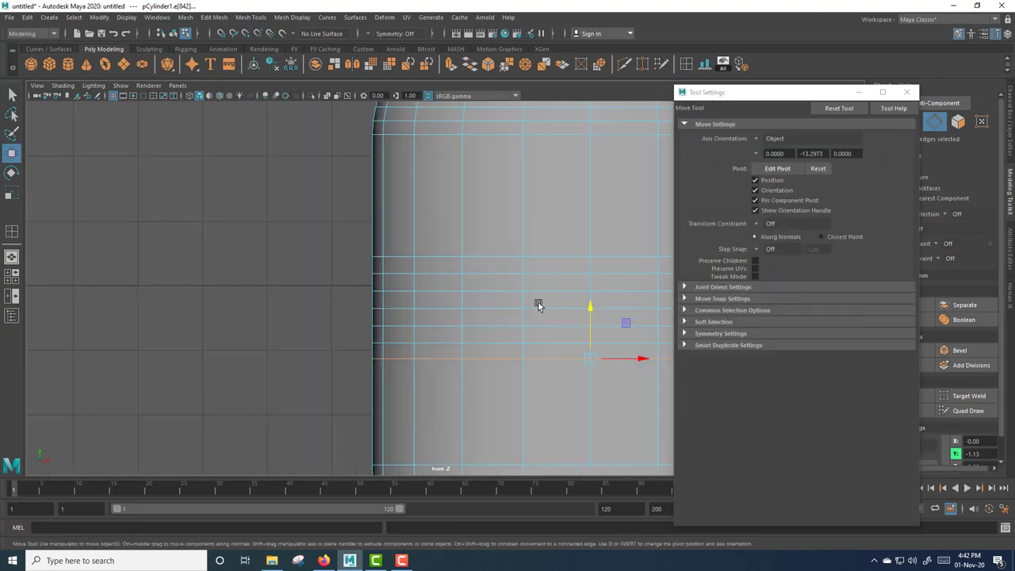
# Select alternating upper, middle and lower edge loops across the band.
pyautogui.click(485, 274)
pyautogui.keyDown('shift'); pyautogui.click(488, 310); pyautogui.keyUp('shift')
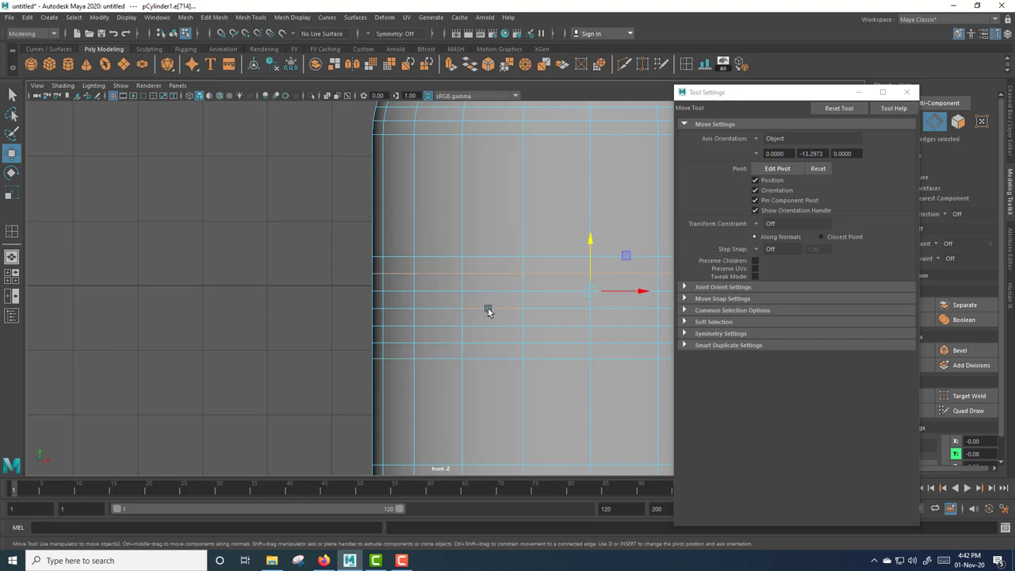
pyautogui.keyDown('shift'); pyautogui.click(494, 345); pyautogui.keyUp('shift')
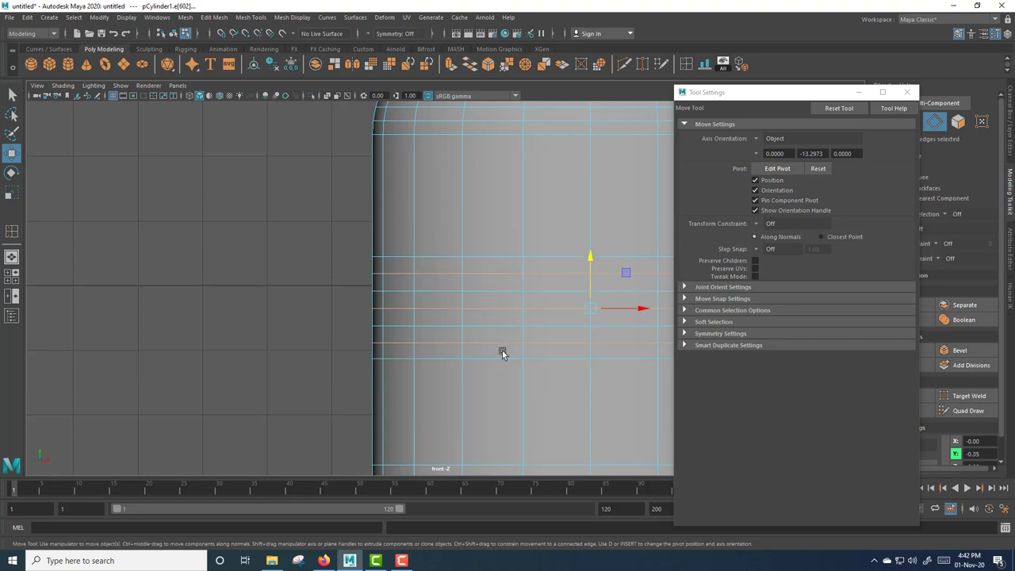
pyautogui.scroll(-3, 502, 350)
pyautogui.keyDown('alt'); pyautogui.moveTo(579, 345); pyautogui.dragTo(505, 345, button='middle'); pyautogui.keyUp('alt')
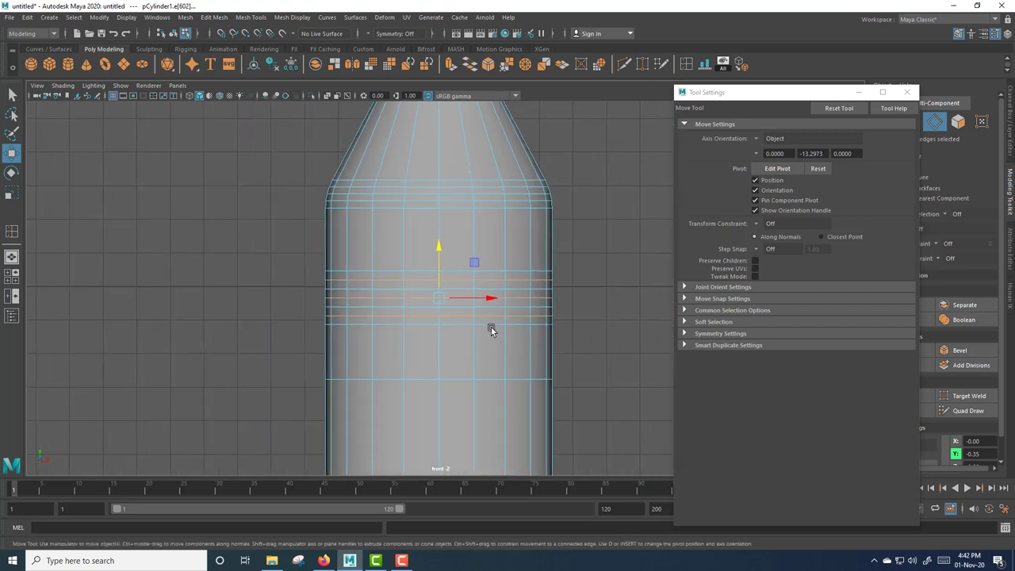
# Scale the selected middle edge rings slightly inward and preview the grooves smoothed.
pyautogui.press('r')
pyautogui.moveTo(440, 300); pyautogui.dragTo(424, 303)
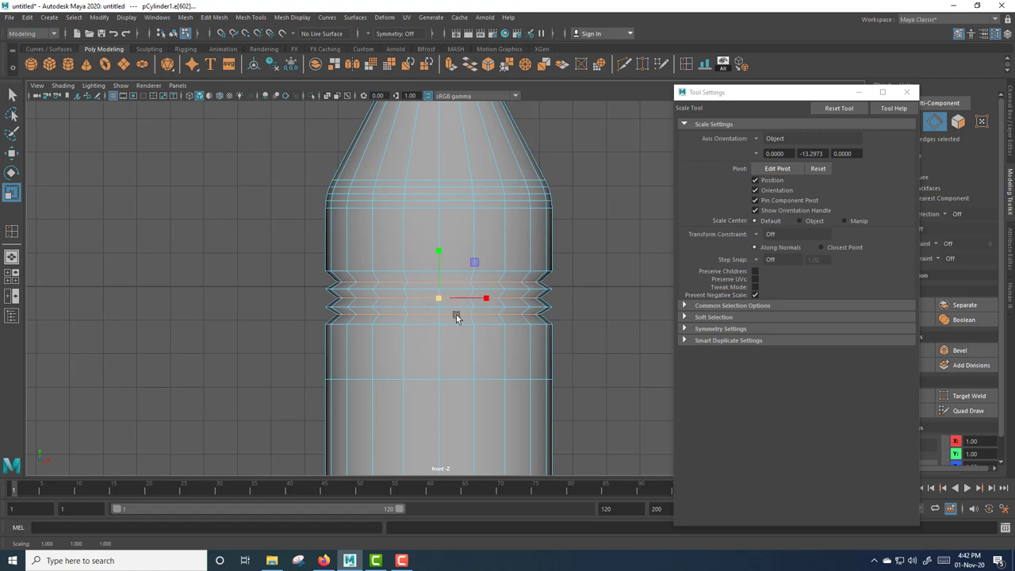
pyautogui.press('3')
pyautogui.press('1')
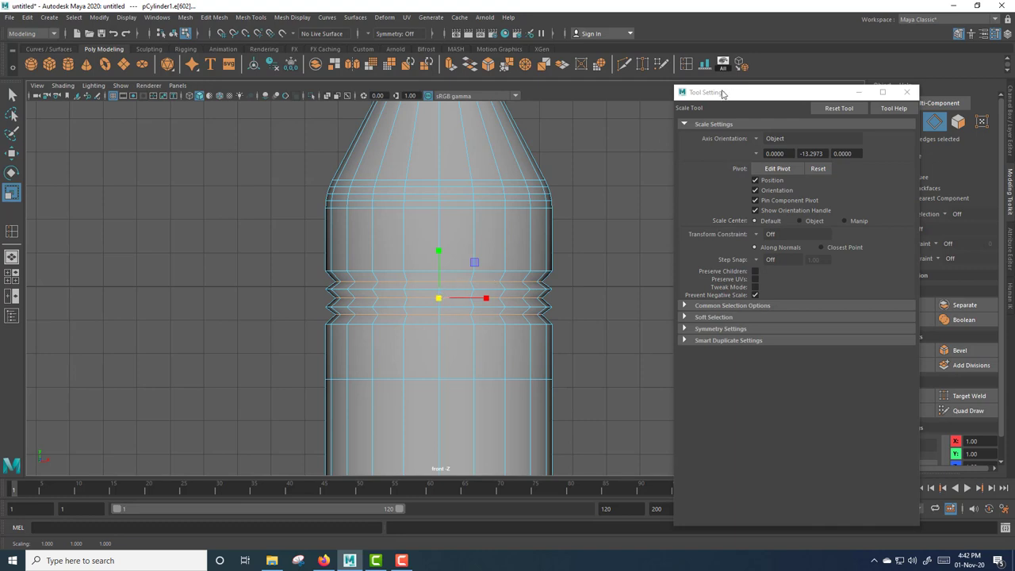
# Insert support edge loops above and below the grooved band and check the smoothed result.
pyautogui.click(687, 65)
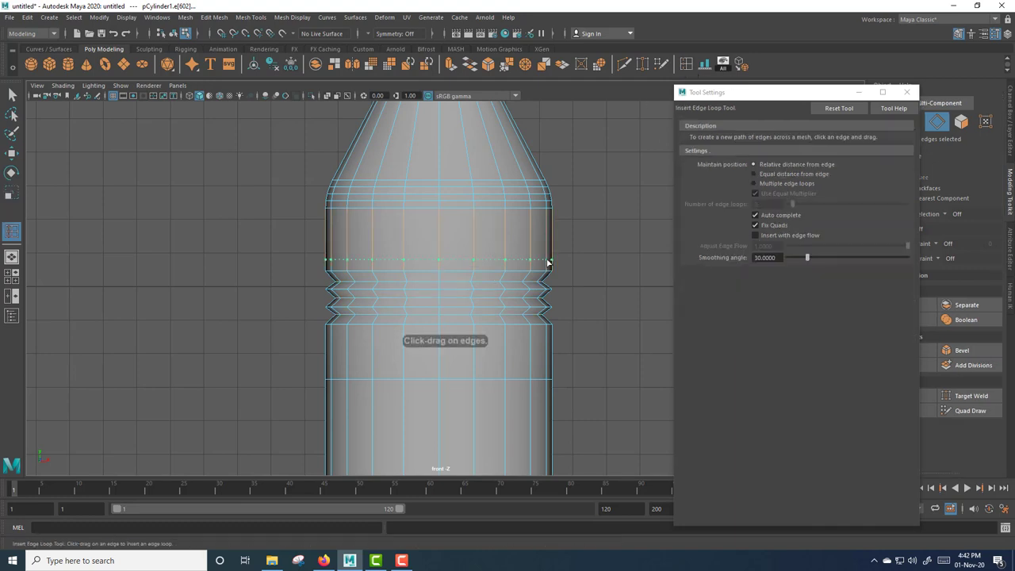
pyautogui.click(548, 265)
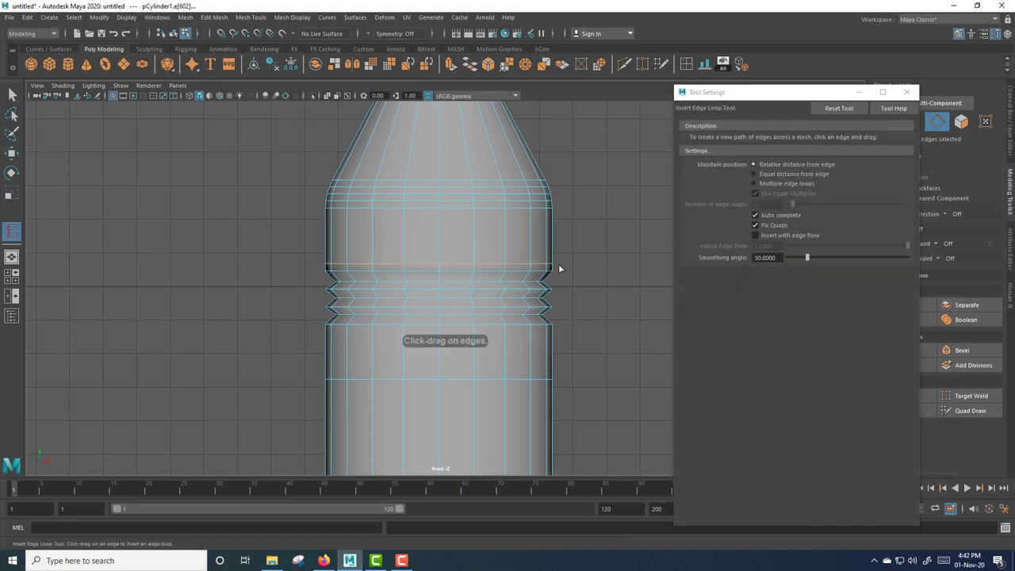
pyautogui.click(548, 340)
pyautogui.press('3')
pyautogui.press('w')
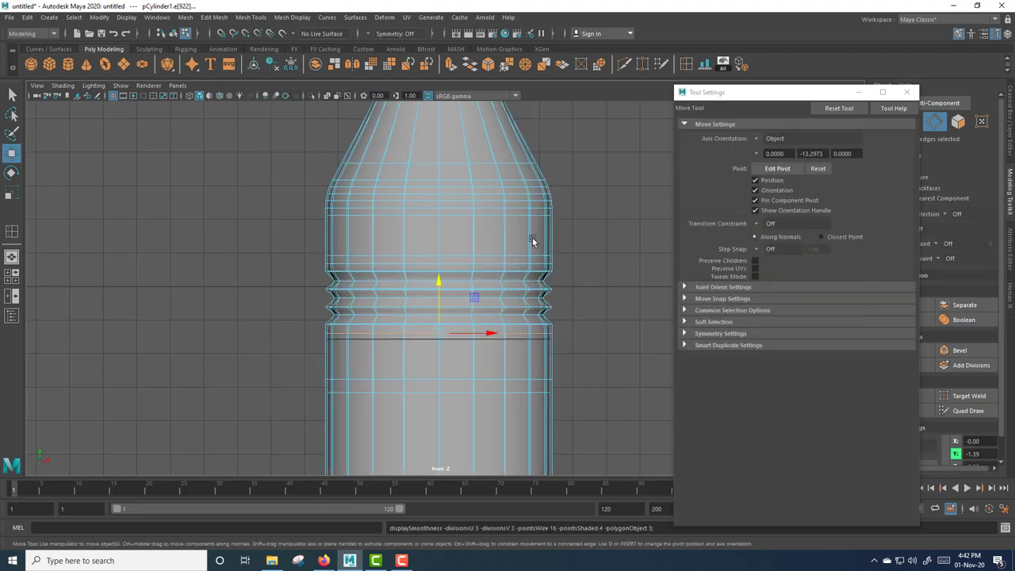
pyautogui.moveTo(532, 238); pyautogui.dragTo(580, 223, button='right')
pyautogui.click(605, 278)
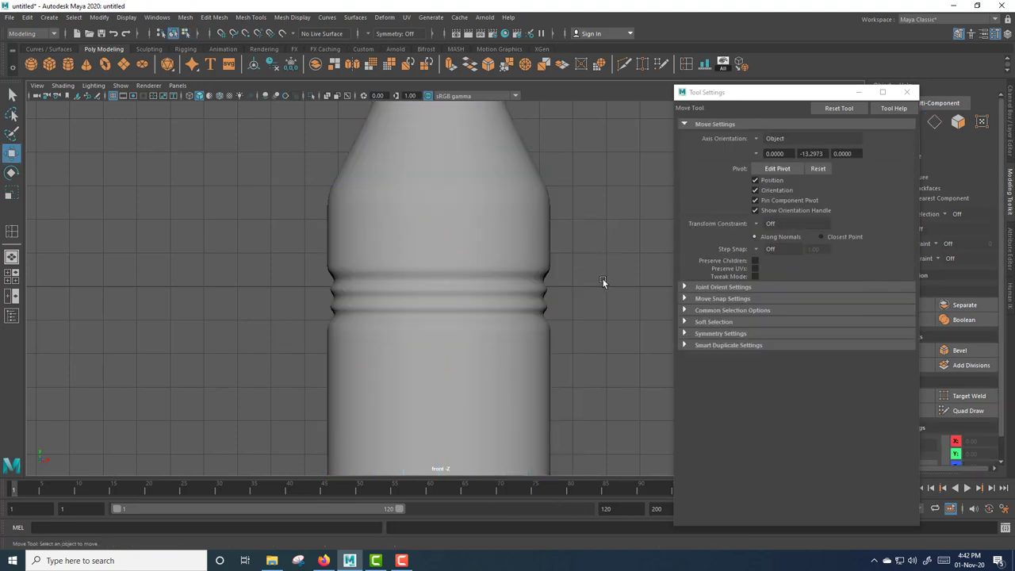
# Zoom out, center the bottle in the front view and select the whole bottle.
pyautogui.scroll(-2, 602, 279)
pyautogui.scroll(-2, 602, 280)
pyautogui.scroll(-2, 602, 279)
pyautogui.scroll(-1, 602, 284)
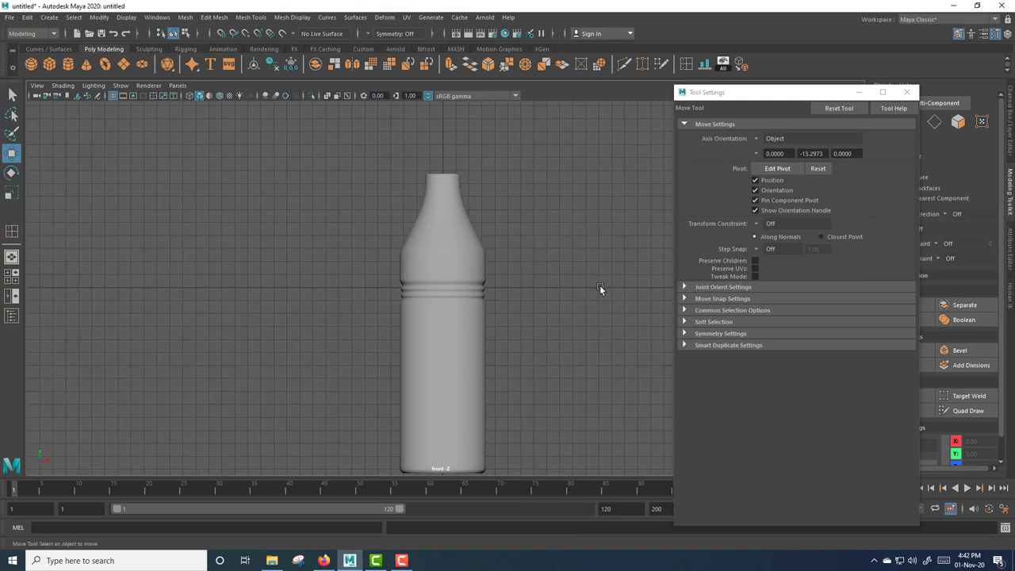
pyautogui.scroll(-1, 569, 289)
pyautogui.scroll(1, 570, 285)
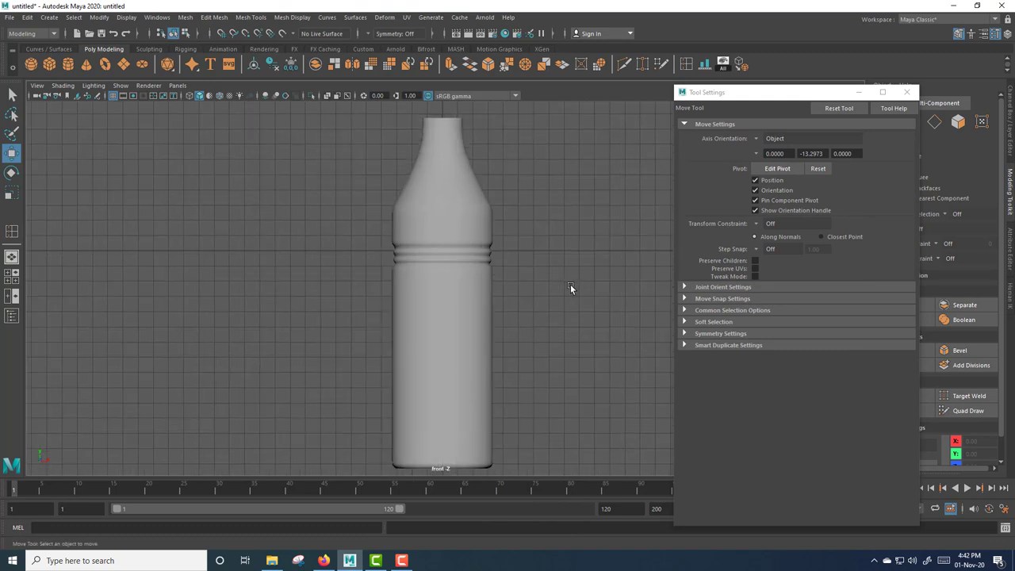
pyautogui.keyDown('alt'); pyautogui.moveTo(557, 322); pyautogui.dragTo(560, 316, button='middle'); pyautogui.keyUp('alt')
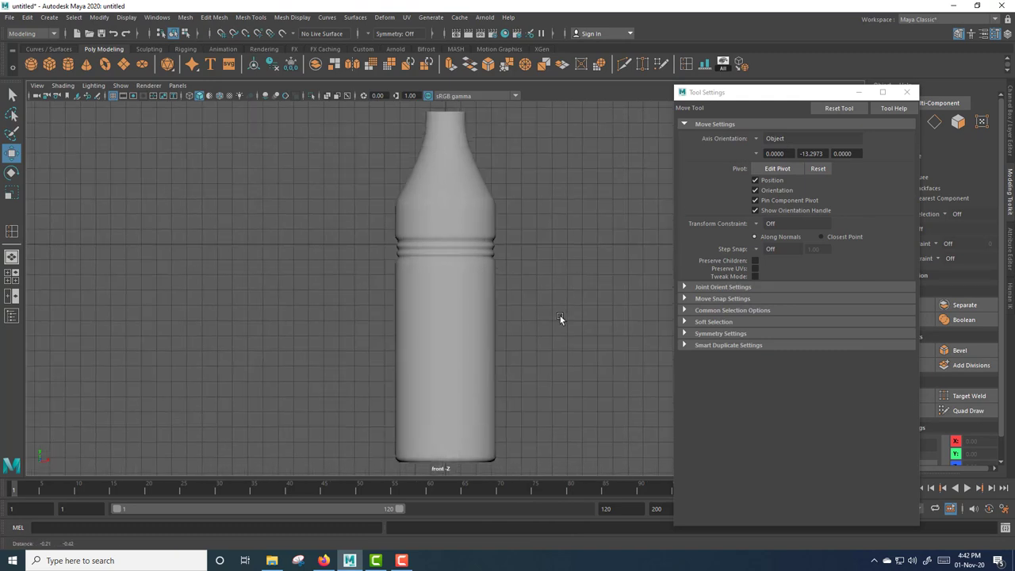
pyautogui.click(464, 338)
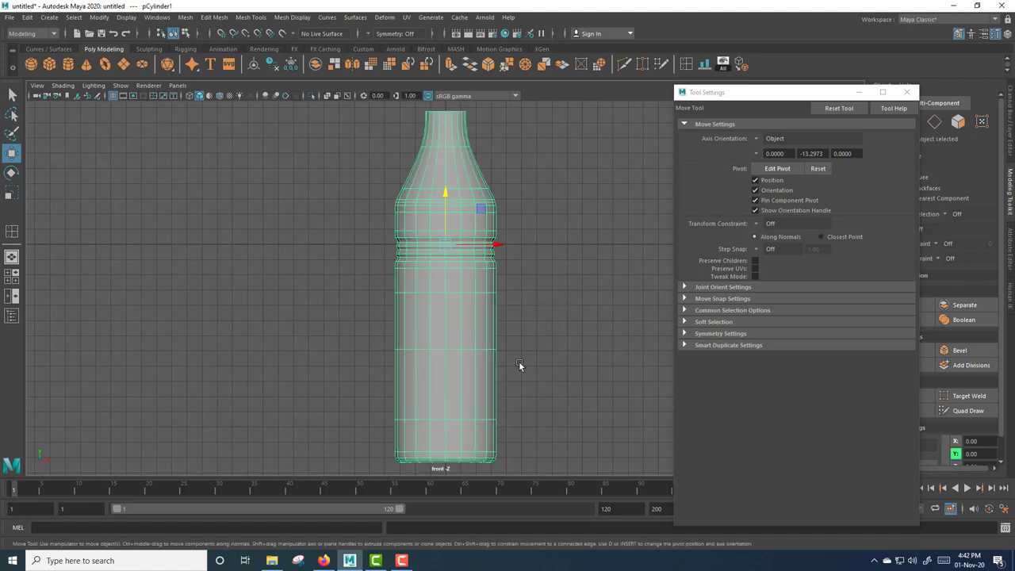
# Create a new polygon cylinder for the cap and show the scene in wireframe.
pyautogui.press('1')
pyautogui.press('space')
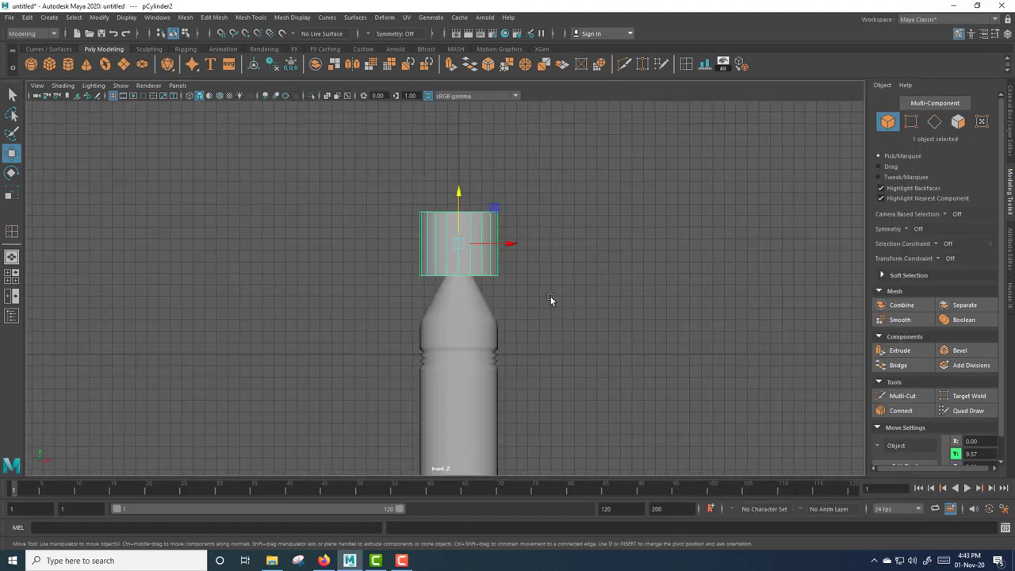
pyautogui.scroll(3, 551, 297)
pyautogui.scroll(1, 546, 305)
pyautogui.scroll(1, 570, 316)
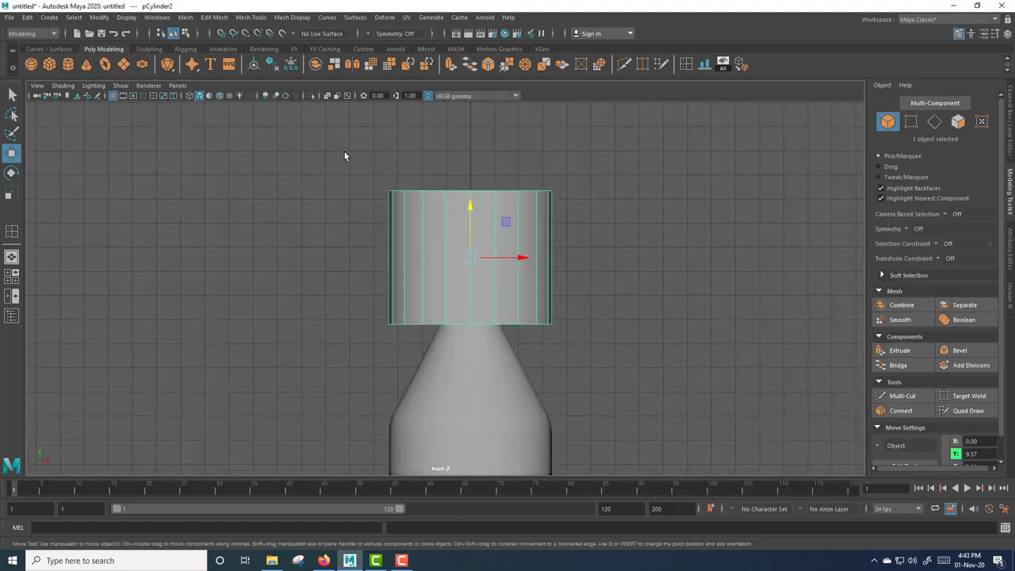
pyautogui.click(186, 96)
pyautogui.scroll(1, 539, 316)
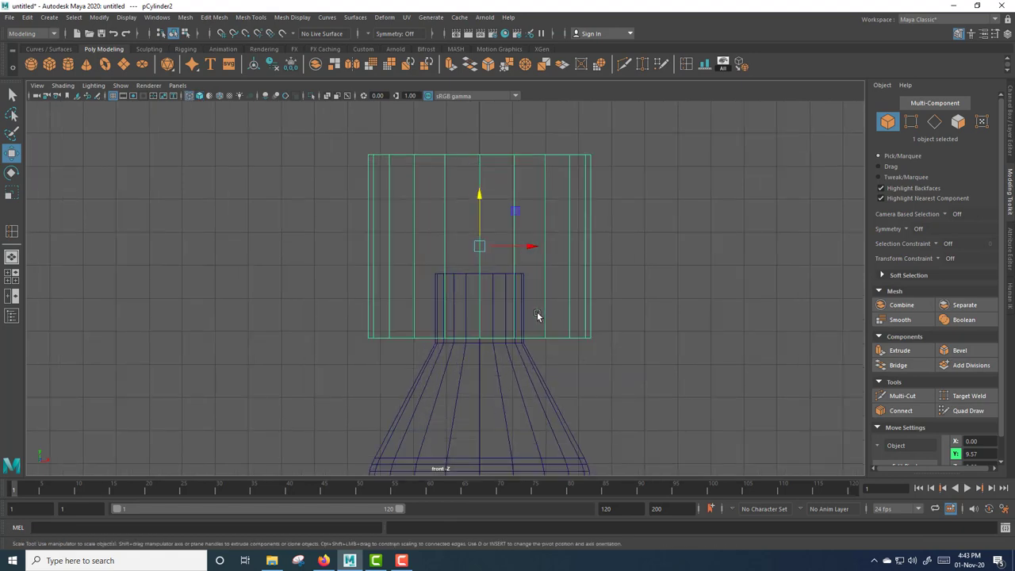
# Shrink the cylinder to about 1.38 by 1.13 and lower it onto the bottle neck.
pyautogui.press('r')
pyautogui.moveTo(480, 248); pyautogui.dragTo(370, 316)
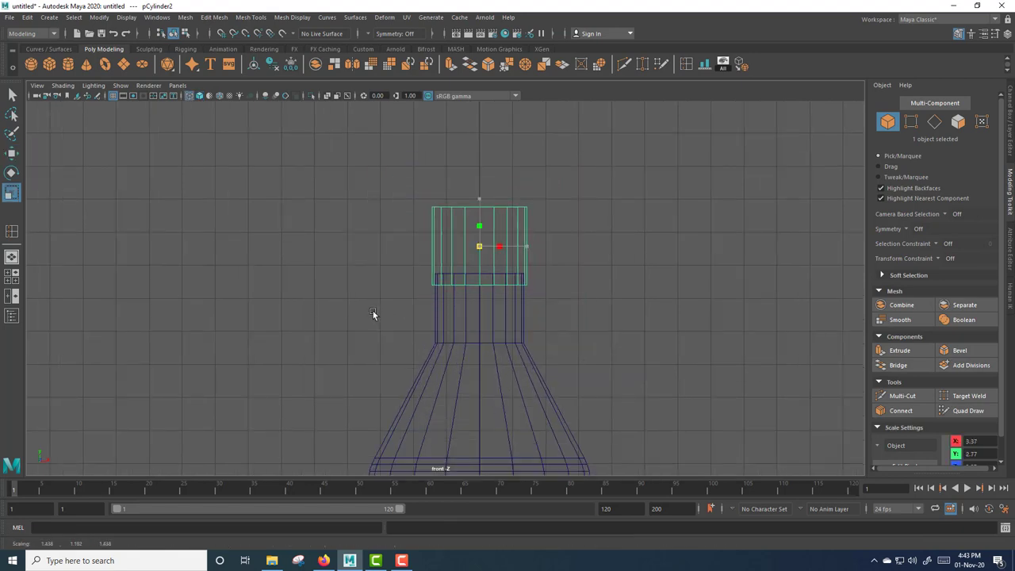
pyautogui.press('w')
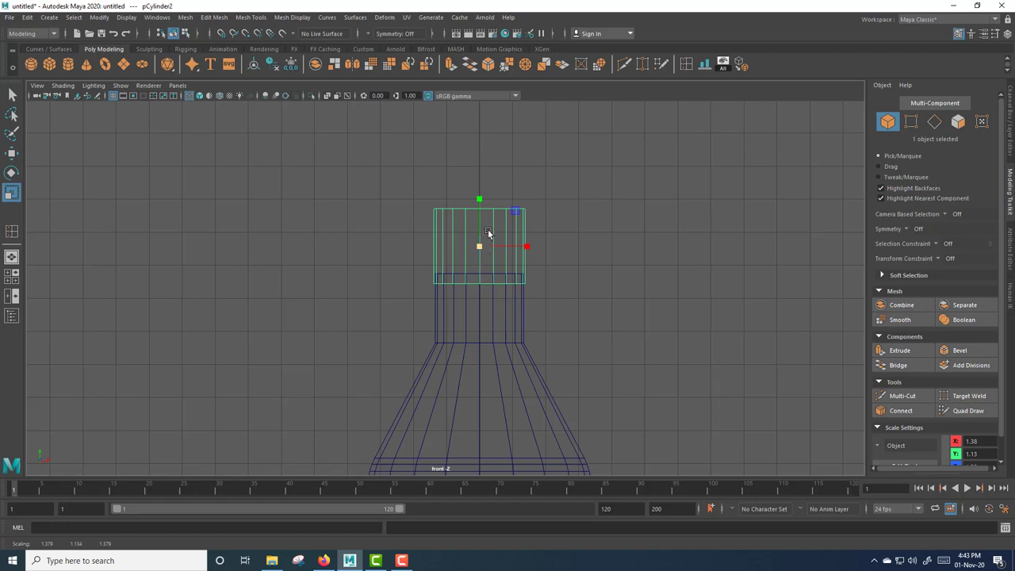
pyautogui.moveTo(479, 230); pyautogui.dragTo(476, 279)
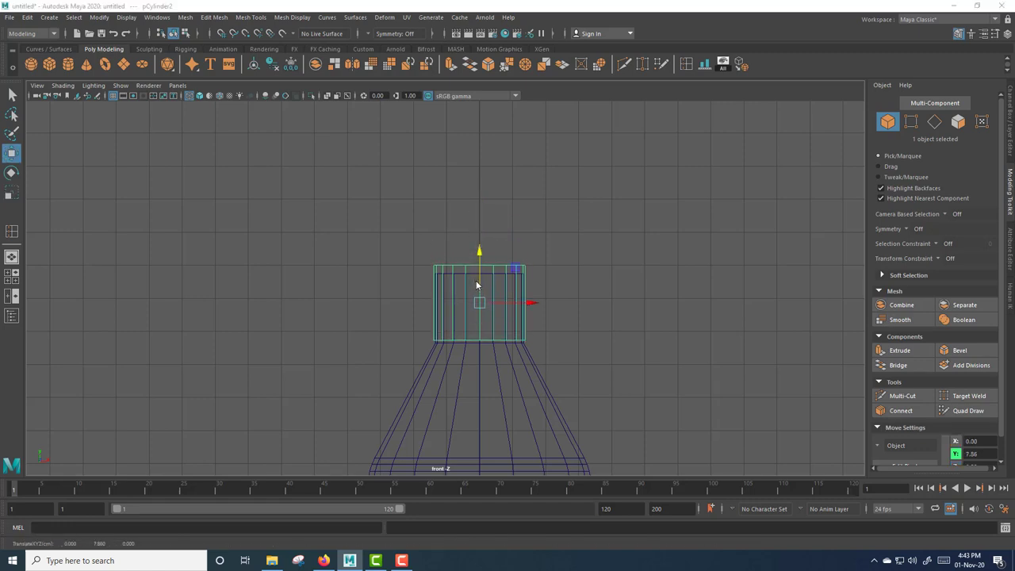
pyautogui.press('space')
pyautogui.press('space')
# Isolate the cap cylinder pCylinder2 and delete its bottom cap faces to leave it open underneath.
pyautogui.press('f')
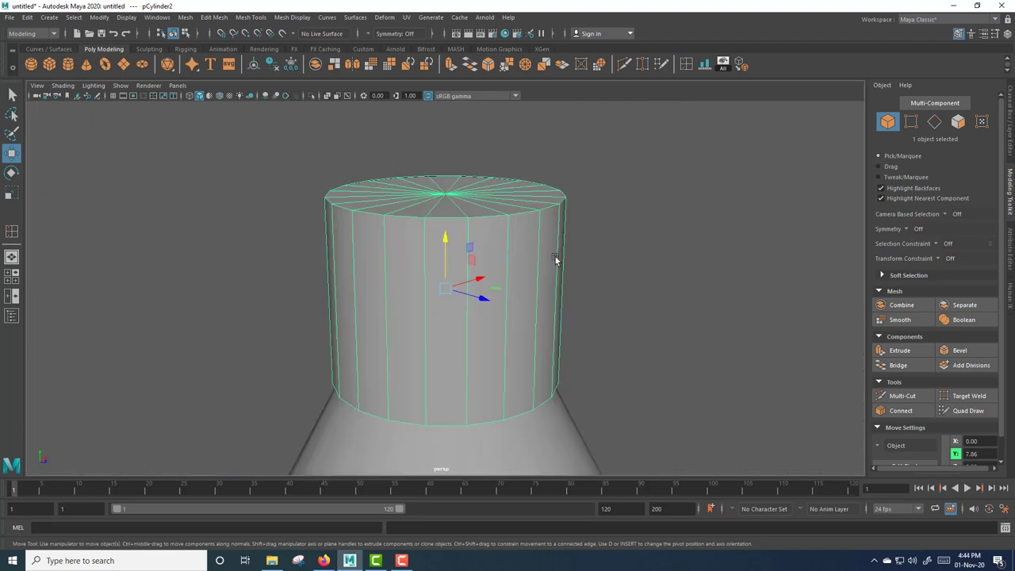
pyautogui.keyDown('alt'); pyautogui.moveTo(550, 285); pyautogui.dragTo(584, 243); pyautogui.keyUp('alt')
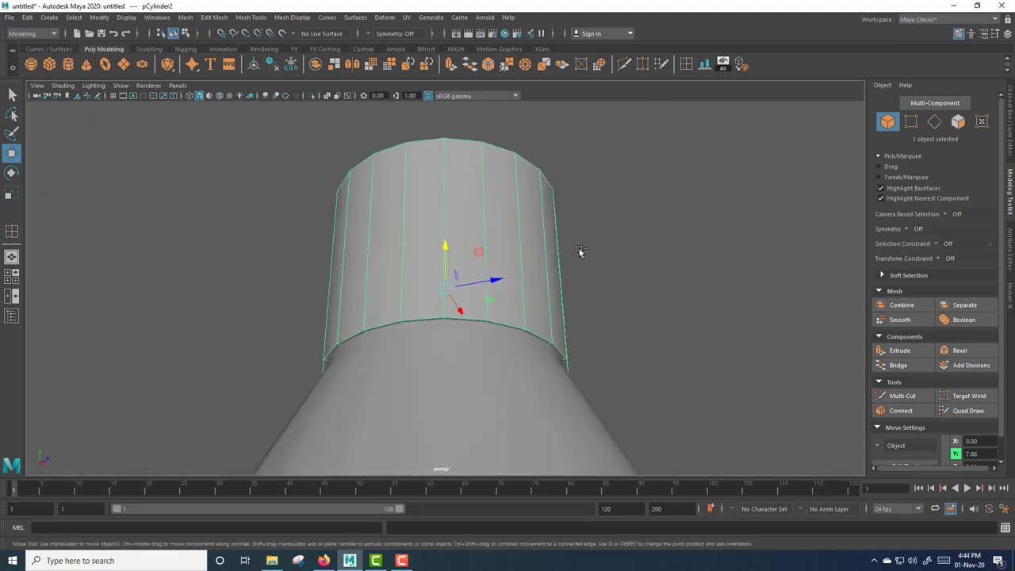
pyautogui.hotkey('ctrl', '1')
pyautogui.moveTo(487, 279); pyautogui.dragTo(499, 316, button='right')
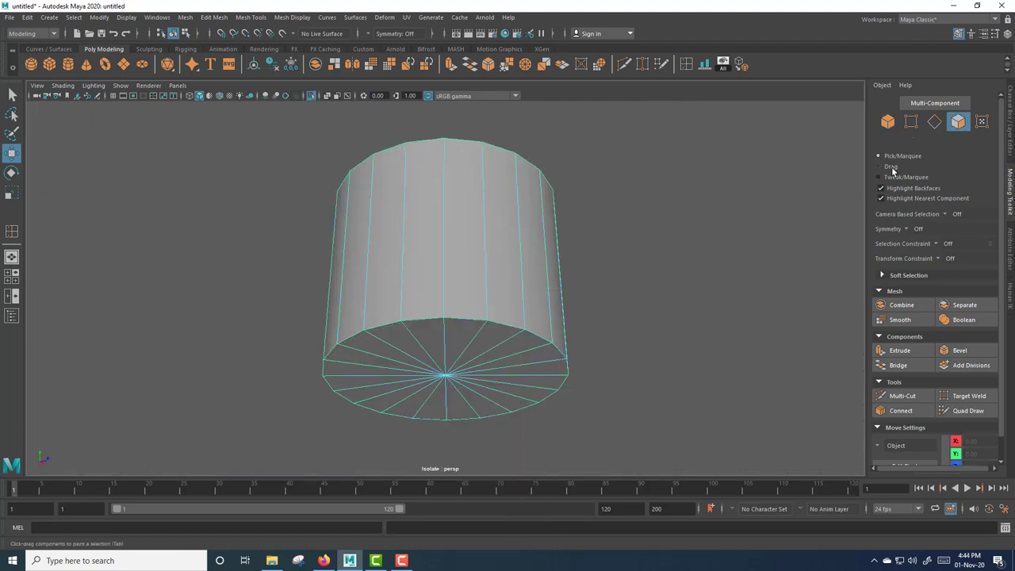
pyautogui.moveTo(426, 347); pyautogui.dragTo(414, 351)
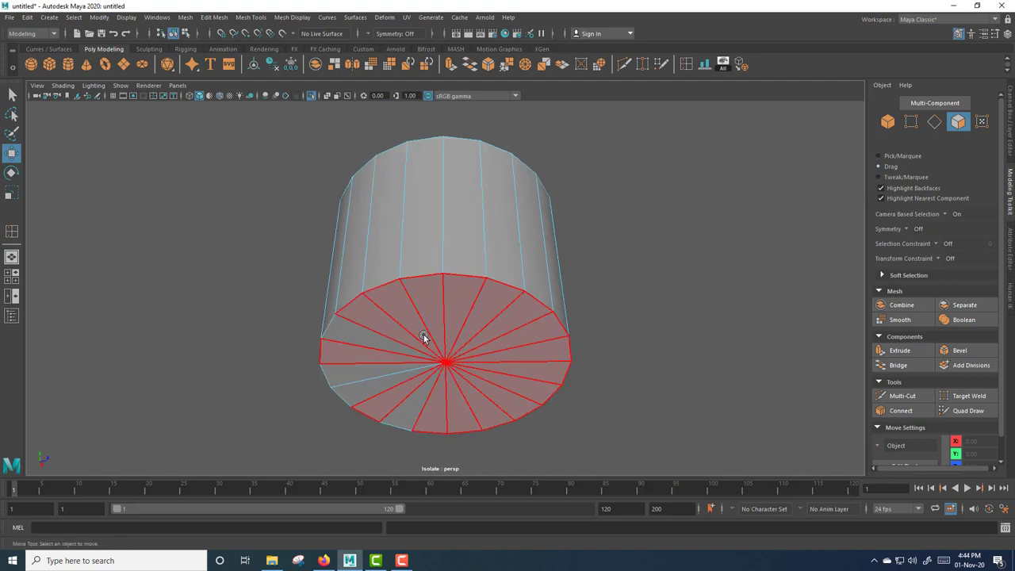
pyautogui.moveTo(407, 352); pyautogui.dragTo(419, 399)
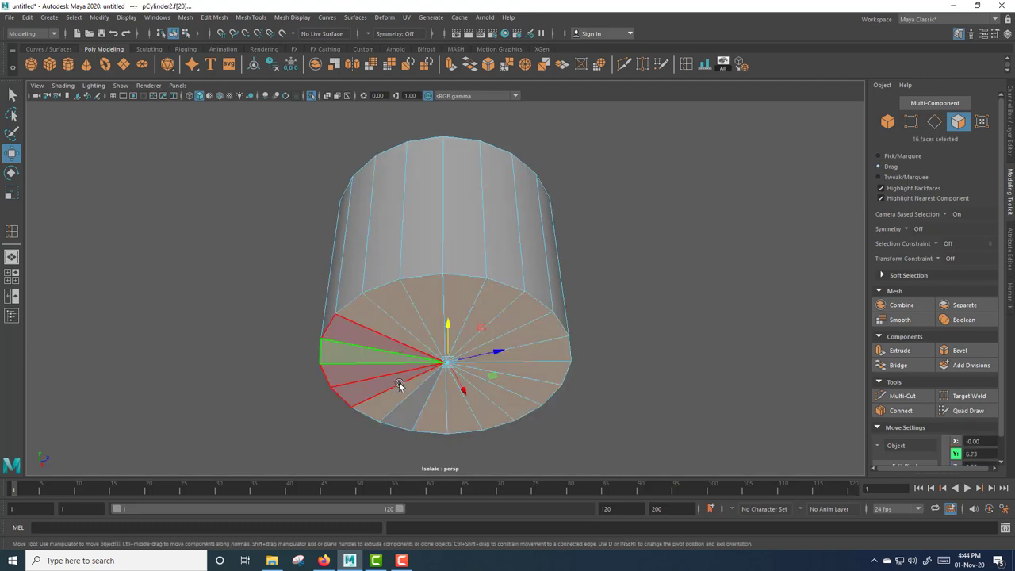
pyautogui.moveTo(460, 332); pyautogui.dragTo(442, 326)
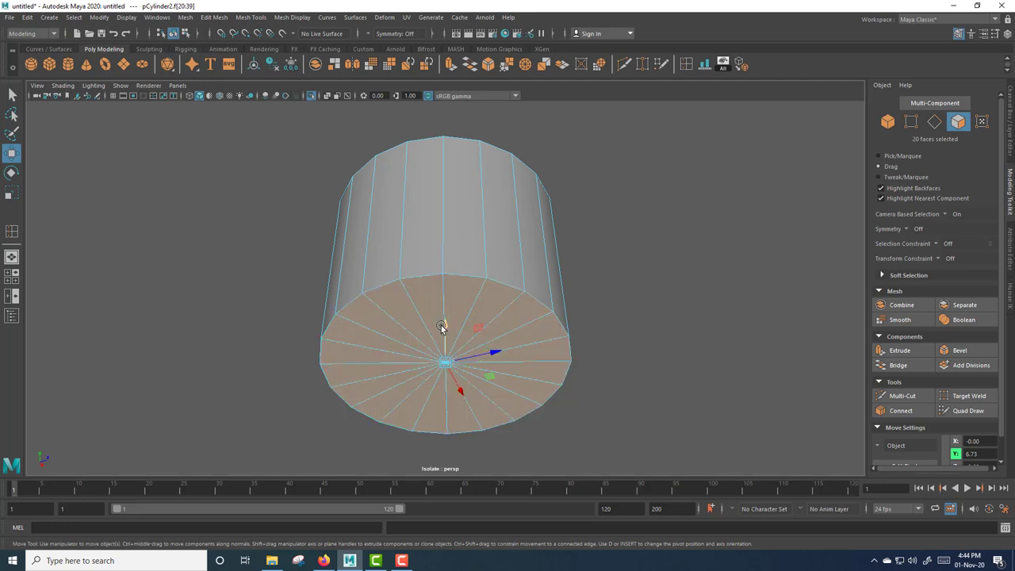
pyautogui.press('Delete')
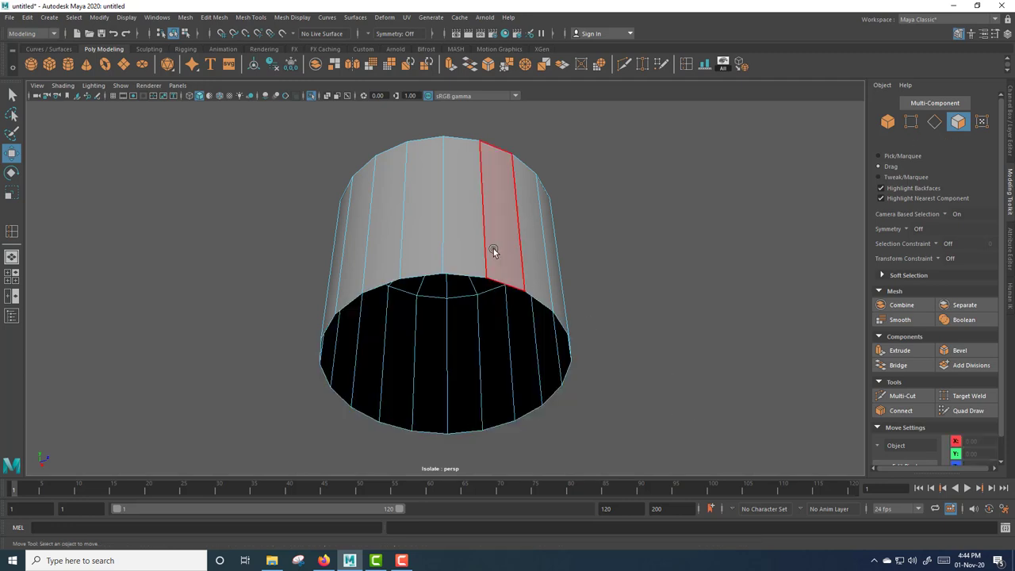
pyautogui.moveTo(492, 252); pyautogui.dragTo(508, 281, button='right')
pyautogui.keyDown('alt'); pyautogui.moveTo(508, 280); pyautogui.dragTo(503, 298); pyautogui.keyUp('alt')
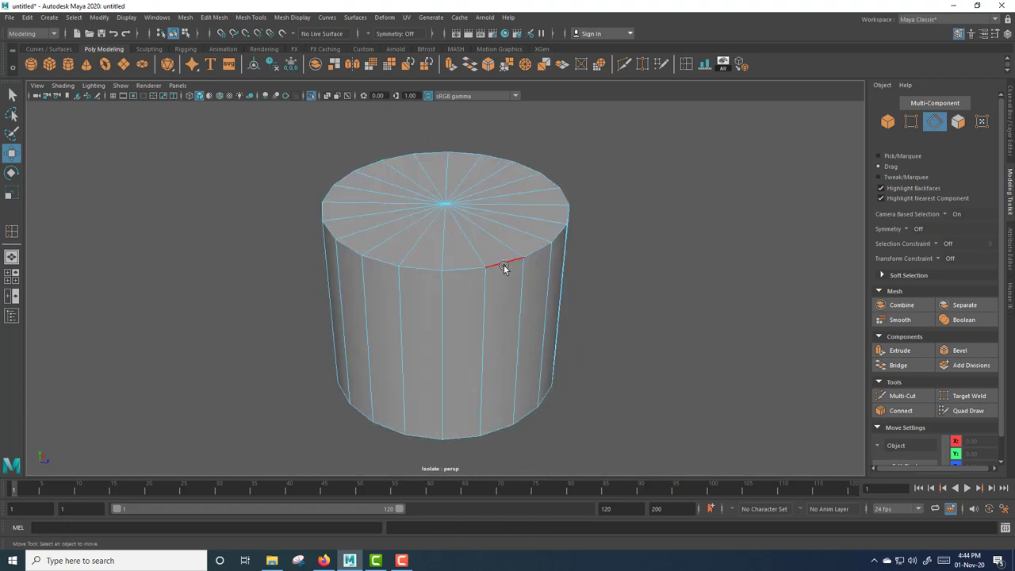
# Bevel the cap's top rim edge loop and raise its segments to round it.
pyautogui.doubleClick(504, 264)
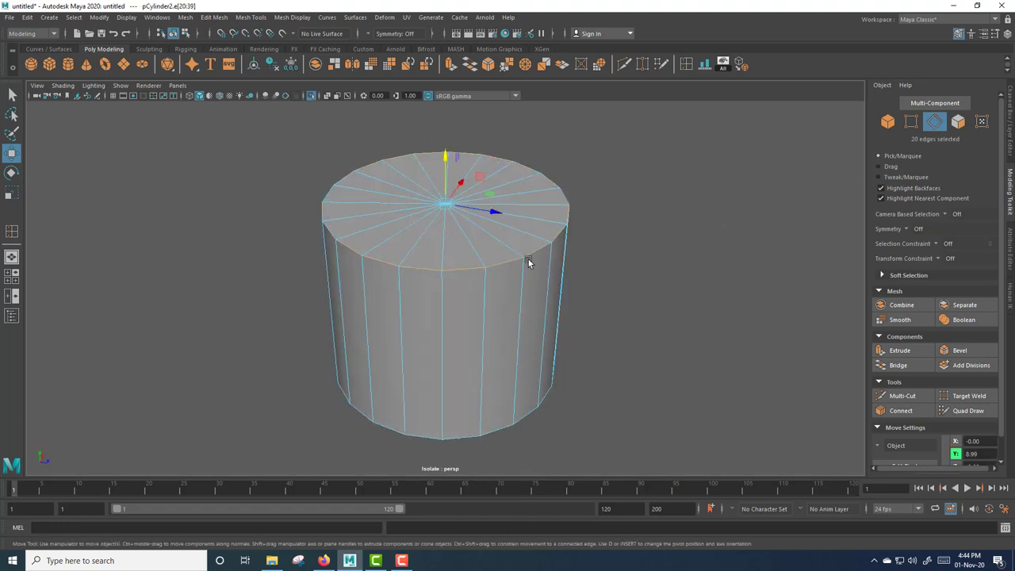
pyautogui.keyDown('shift'); pyautogui.moveTo(527, 262); pyautogui.dragTo(588, 277, button='right'); pyautogui.keyUp('shift')
pyautogui.moveTo(674, 263)
pyautogui.mouseDown()
pyautogui.moveTo(695, 264)
pyautogui.moveTo(671, 256)
pyautogui.mouseUp()
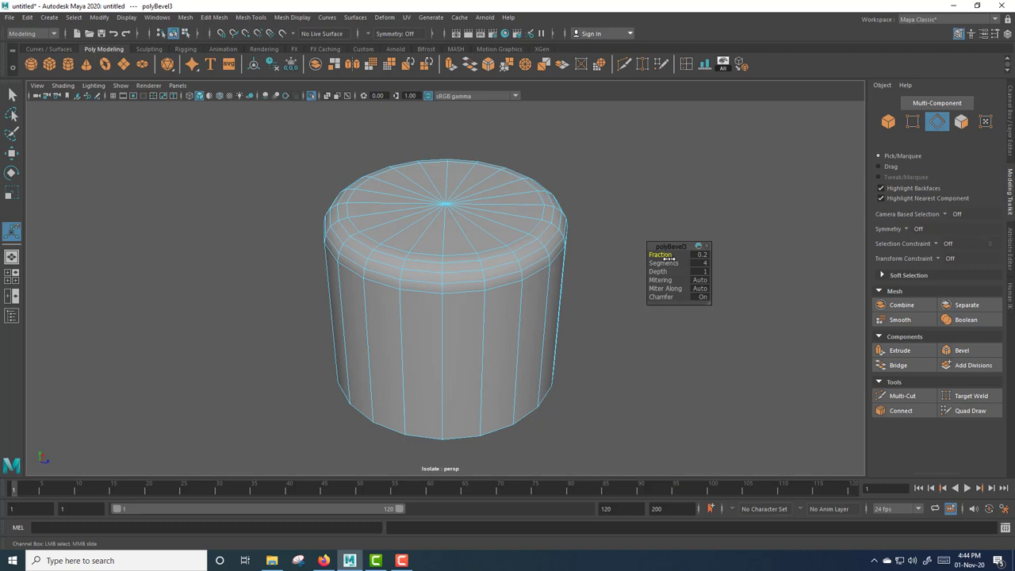
pyautogui.keyDown('alt'); pyautogui.moveTo(635, 293); pyautogui.dragTo(605, 311, button='right'); pyautogui.keyUp('alt')
pyautogui.keyDown('alt'); pyautogui.moveTo(605, 310); pyautogui.dragTo(589, 290); pyautogui.keyUp('alt')
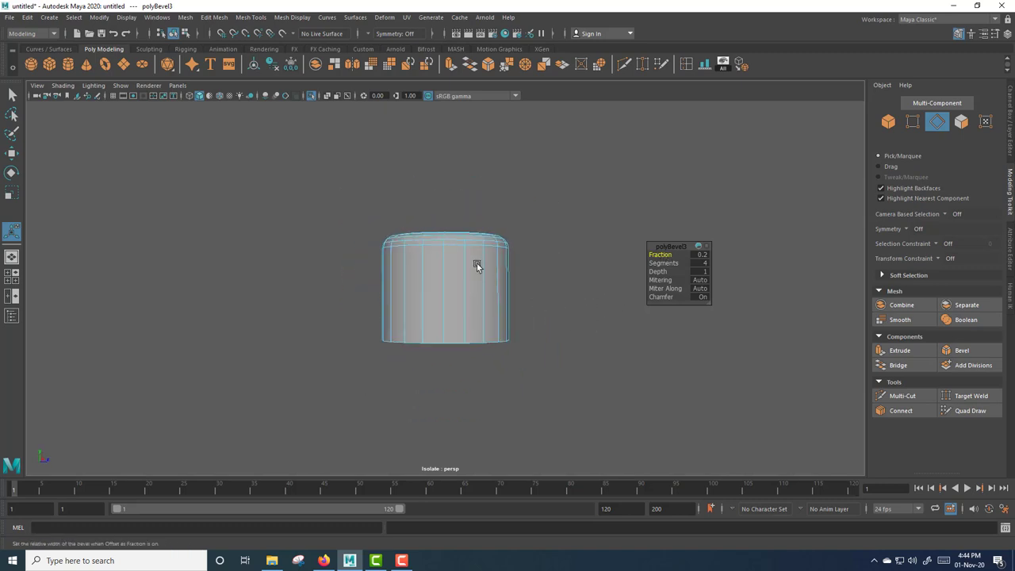
# Extrude all the cap faces with a thickness value to give the cap walls.
pyautogui.moveTo(476, 264); pyautogui.dragTo(475, 280, button='right')
pyautogui.click(475, 280)
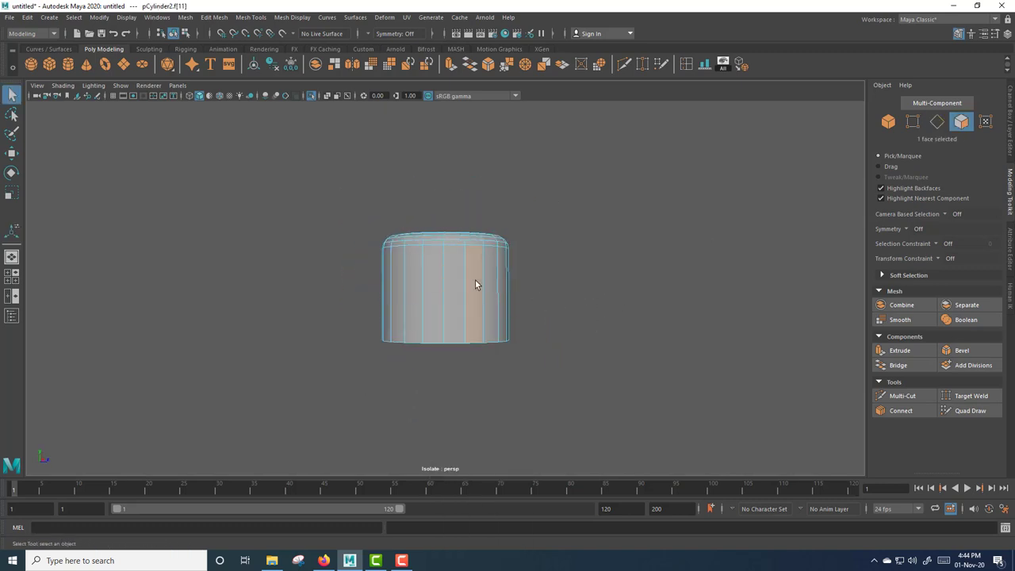
pyautogui.doubleClick(475, 280)
pyautogui.keyDown('alt'); pyautogui.moveTo(475, 280); pyautogui.dragTo(499, 333); pyautogui.keyUp('alt')
pyautogui.keyDown('shift'); pyautogui.rightClick(475, 273); pyautogui.keyUp('shift')
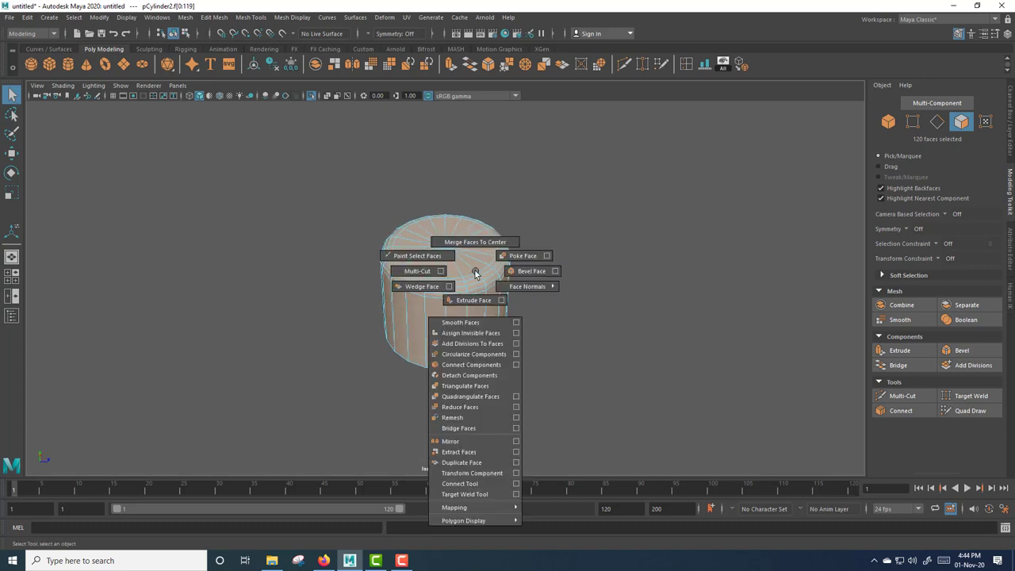
pyautogui.click(473, 300)
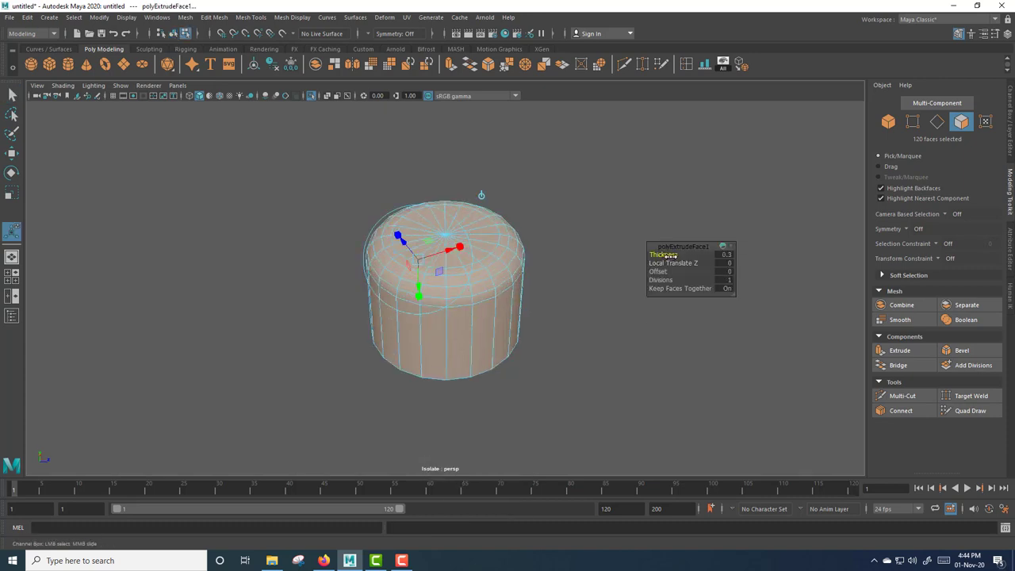
pyautogui.keyDown('alt'); pyautogui.moveTo(549, 374); pyautogui.dragTo(557, 292); pyautogui.keyUp('alt')
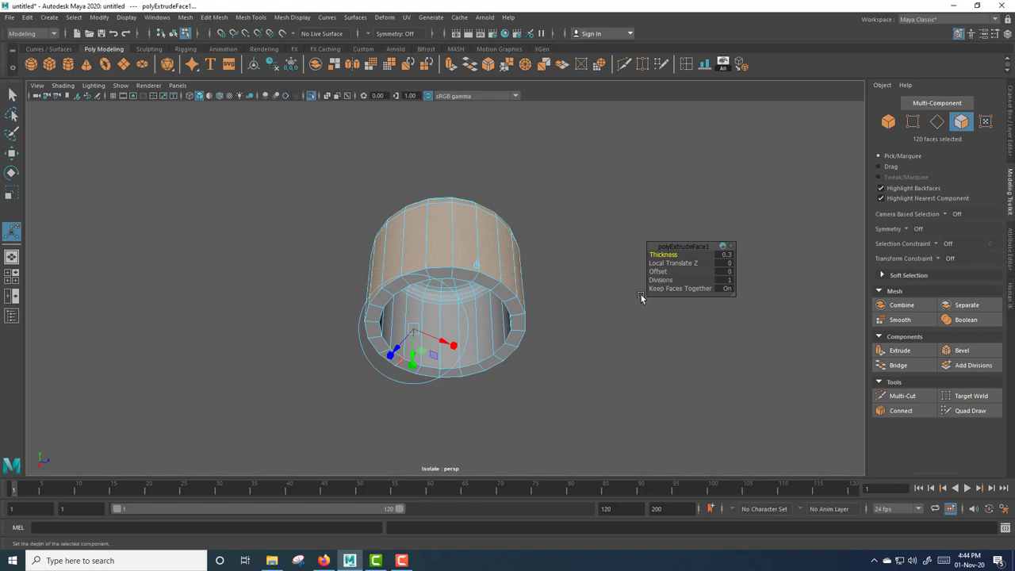
pyautogui.click(727, 255)
pyautogui.press('Return')
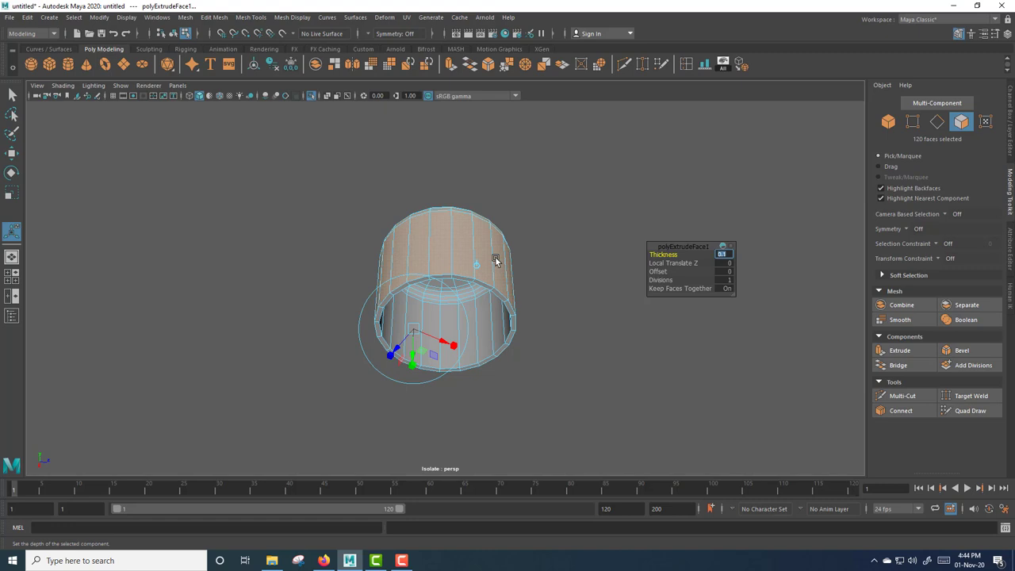
# Bevel the edge loop around the cap's open rim.
pyautogui.moveTo(468, 256); pyautogui.dragTo(472, 230, button='right')
pyautogui.scroll(5, 472, 299)
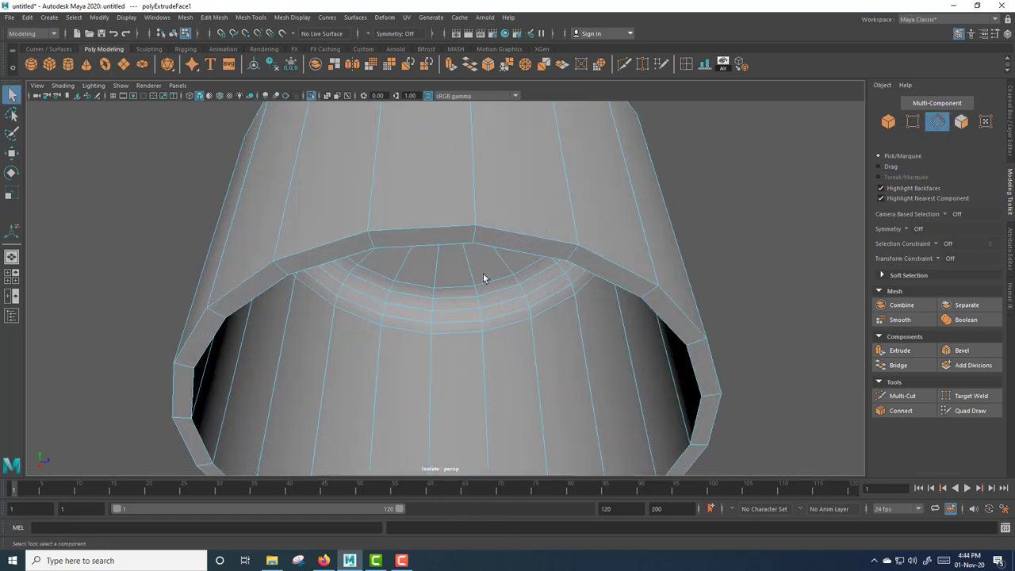
pyautogui.doubleClick(498, 228)
pyautogui.keyDown('shift'); pyautogui.moveTo(499, 251); pyautogui.dragTo(520, 247, button='right'); pyautogui.keyUp('shift')
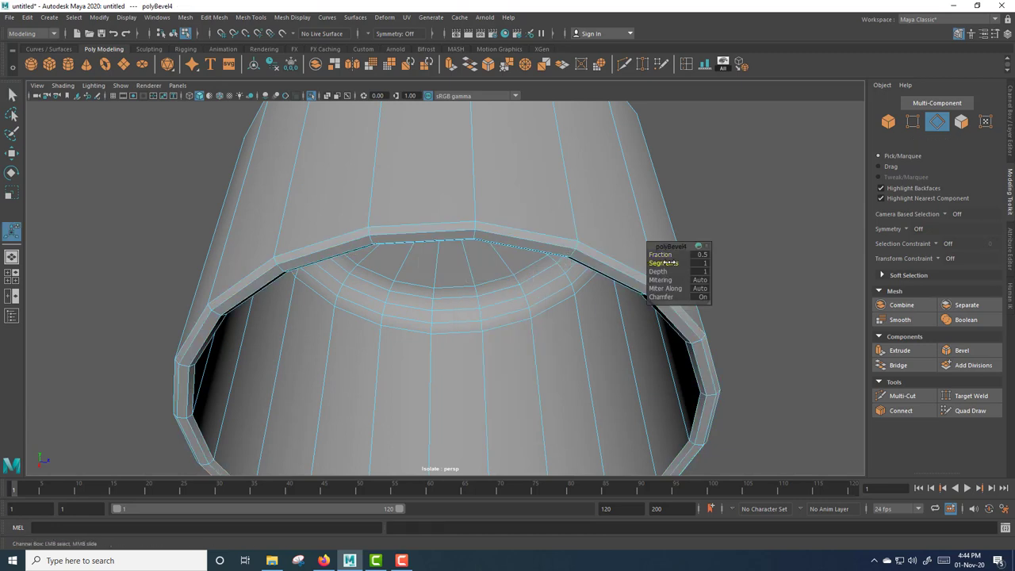
pyautogui.moveTo(545, 197); pyautogui.dragTo(590, 188, button='right')
pyautogui.moveTo(587, 190)
pyautogui.keyDown('alt'); pyautogui.mouseDown()
pyautogui.moveTo(564, 326)
pyautogui.moveTo(568, 306)
pyautogui.mouseUp(); pyautogui.keyUp('alt')
pyautogui.click(686, 63)
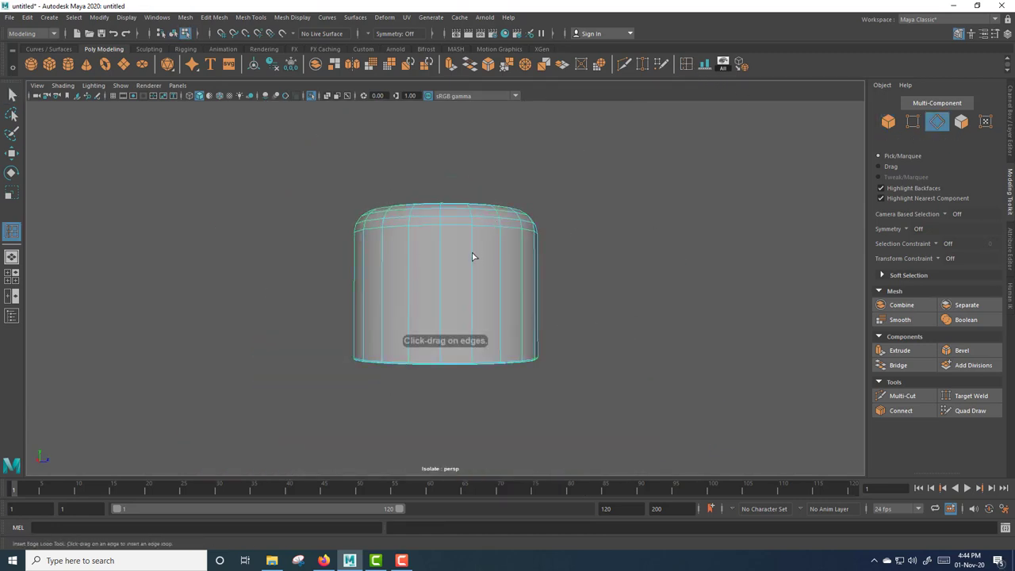
# Insert a horizontal edge loop around the cap and reselect the cap as an object.
pyautogui.moveTo(473, 290); pyautogui.dragTo(517, 290)
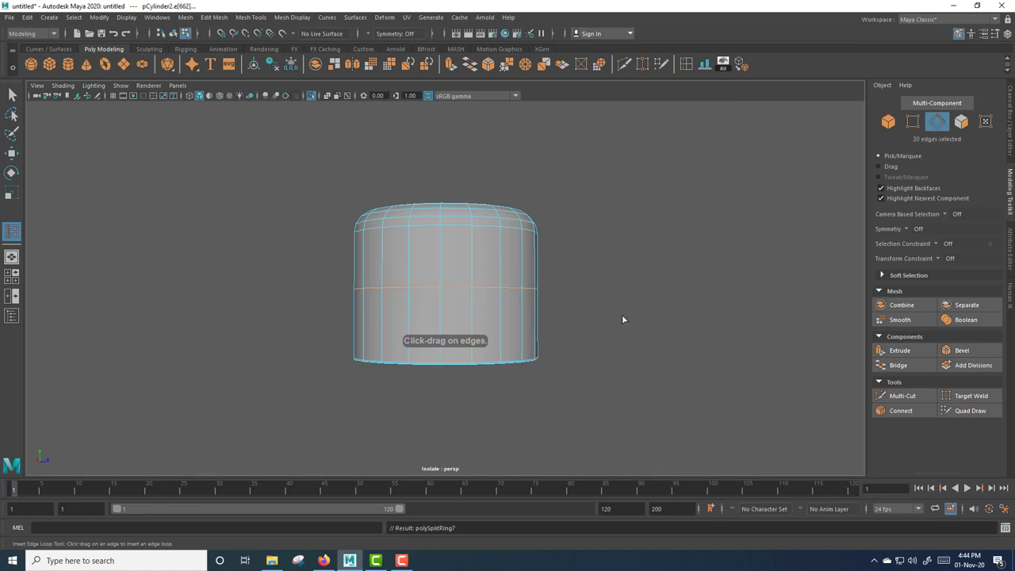
pyautogui.press('w')
pyautogui.press('F8')
pyautogui.keyDown('alt'); pyautogui.moveTo(563, 245); pyautogui.dragTo(592, 288, button='right'); pyautogui.keyUp('alt')
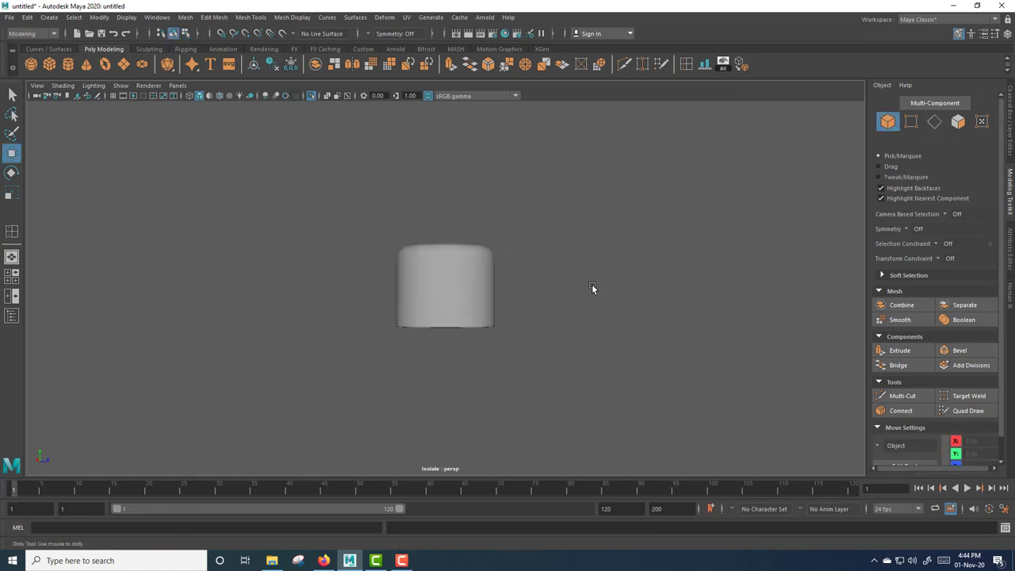
pyautogui.click(482, 299)
# Check the cap and bottle in four views, then frame both smooth-shaded in the front view.
pyautogui.press('space')
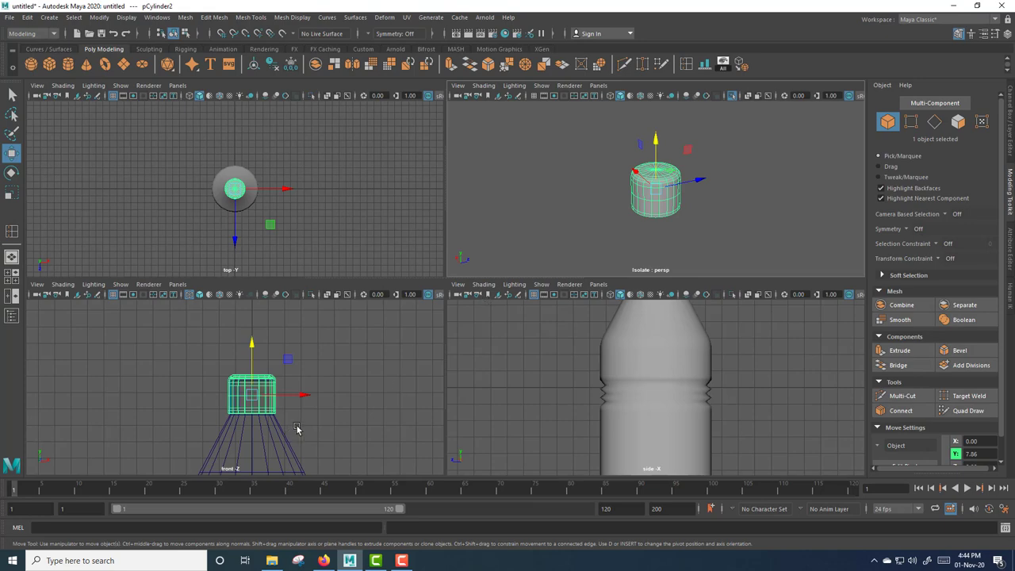
pyautogui.press('space')
pyautogui.click(555, 345)
pyautogui.scroll(2, 618, 342)
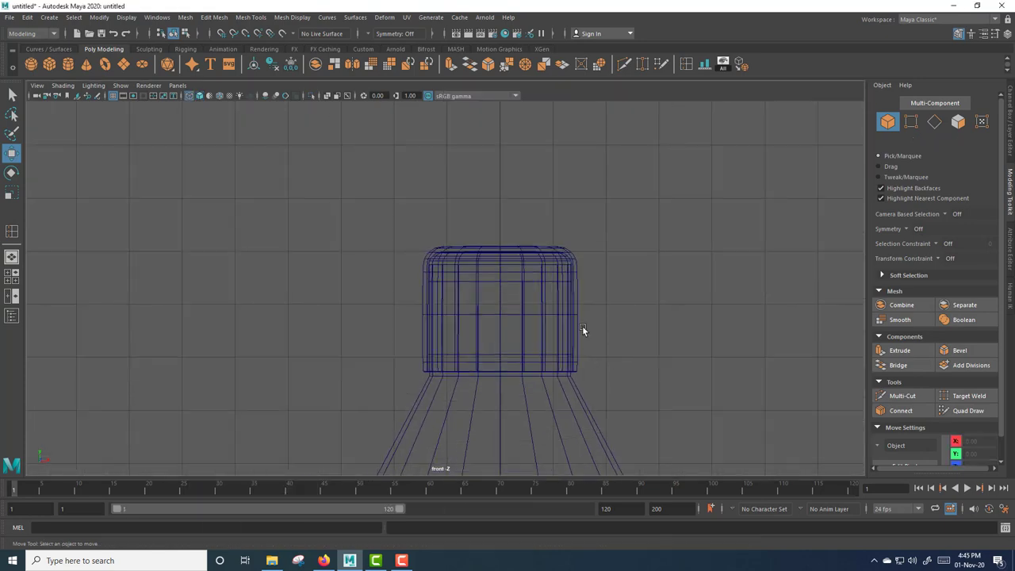
pyautogui.scroll(-3, 518, 315)
pyautogui.scroll(-2, 519, 316)
pyautogui.scroll(-1, 523, 352)
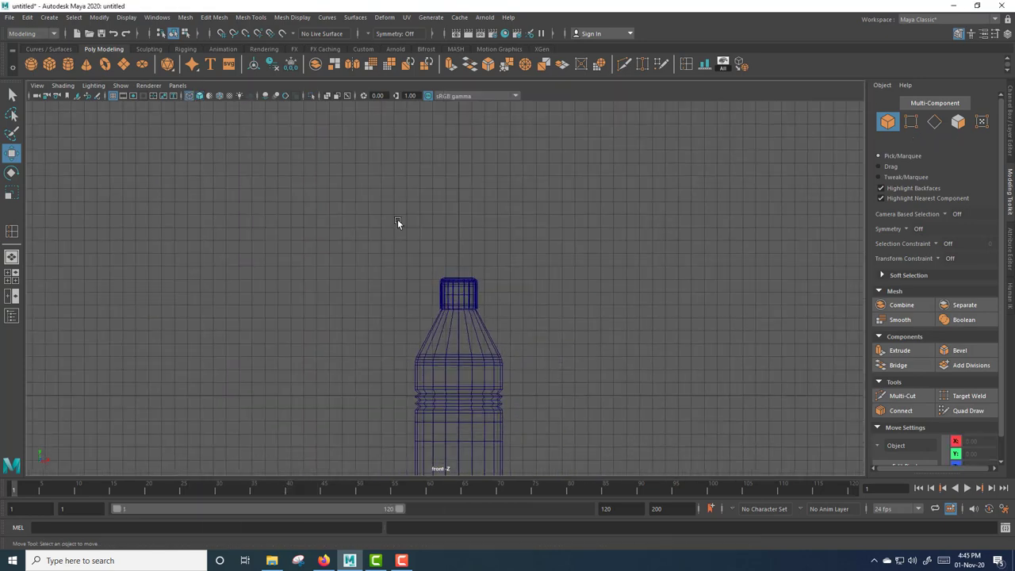
pyautogui.click(199, 98)
pyautogui.moveTo(529, 362); pyautogui.dragTo(476, 394)
pyautogui.press('f')
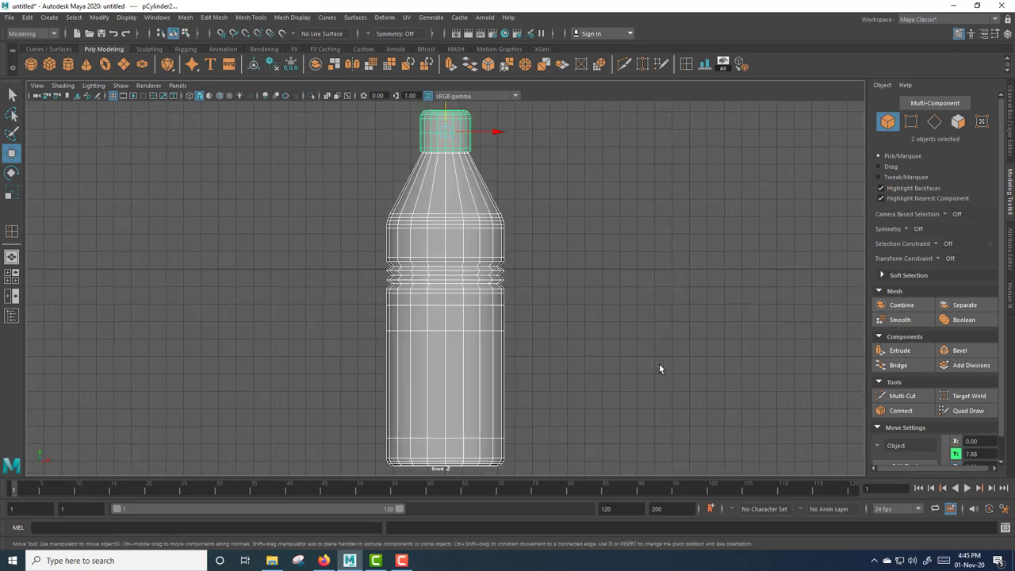
pyautogui.click(619, 325)
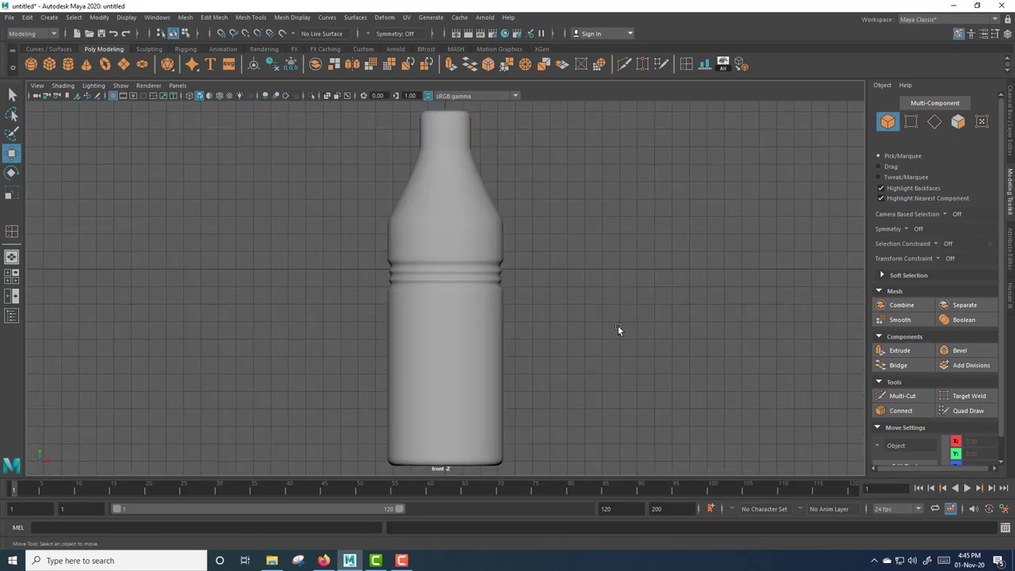
# Select the bottle body and turn off Isolate Select so the bottle shows beneath the cap.
pyautogui.click(455, 199)
pyautogui.press('space')
pyautogui.press('space')
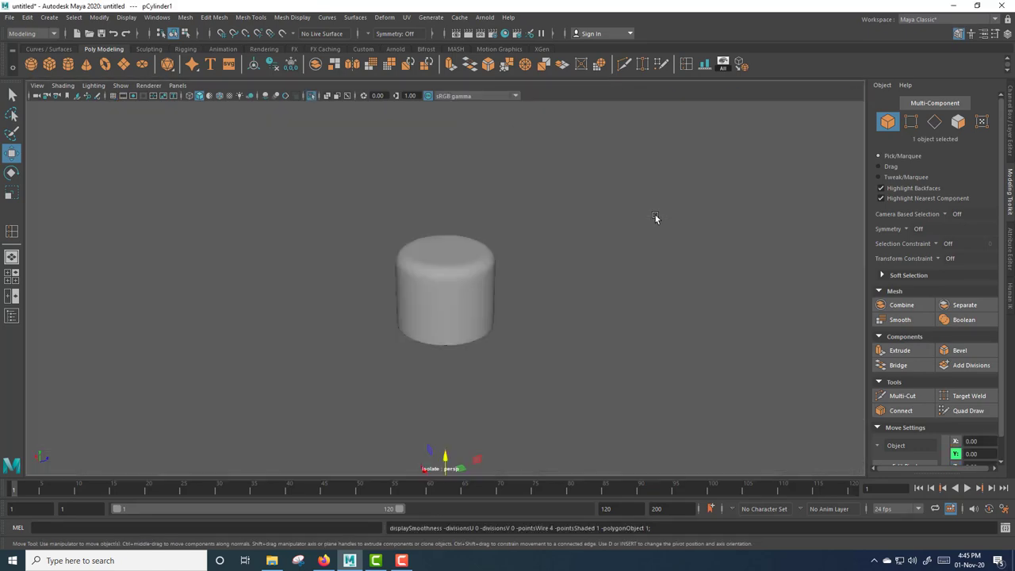
pyautogui.hotkey('ctrl', '1')
# Select the neck's top edge loop and bevel it (polyBevel5) with 4 segments at fraction 0.1.
pyautogui.scroll(3, 594, 256)
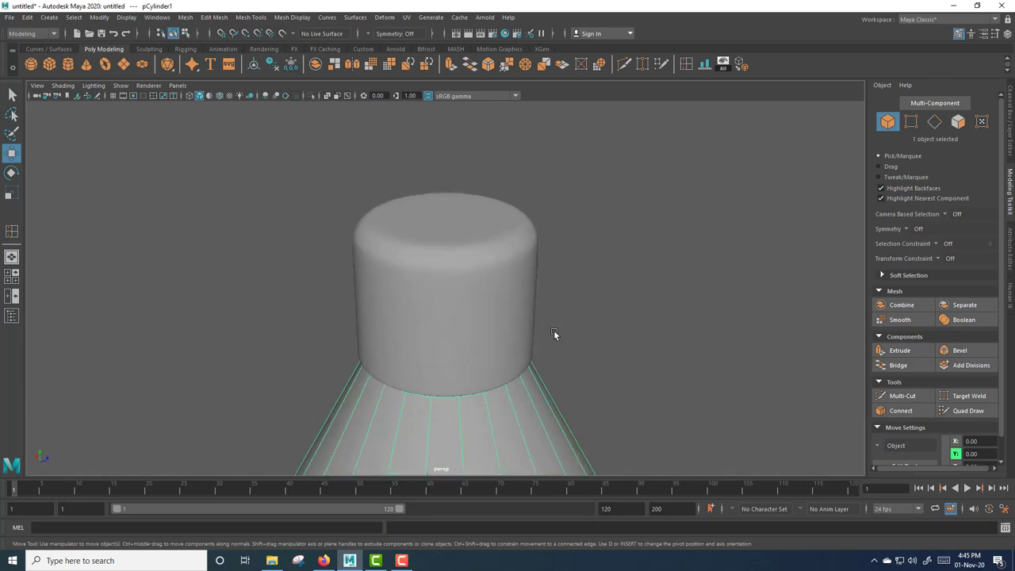
pyautogui.moveTo(554, 330)
pyautogui.keyDown('alt'); pyautogui.mouseDown()
pyautogui.moveTo(557, 304)
pyautogui.moveTo(507, 307)
pyautogui.mouseUp(); pyautogui.keyUp('alt')
pyautogui.moveTo(507, 308); pyautogui.dragTo(509, 242, button='right')
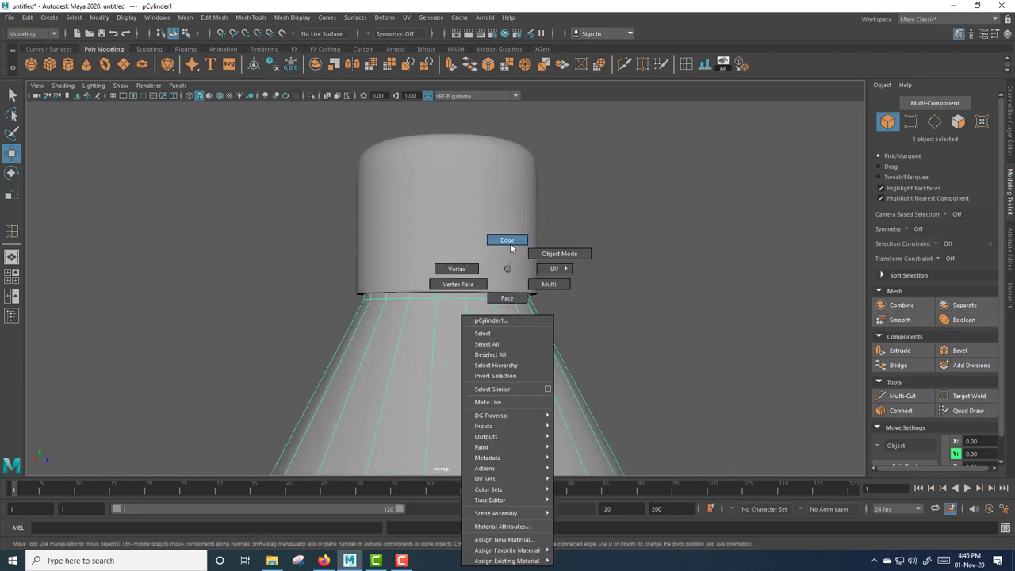
pyautogui.doubleClick(480, 299)
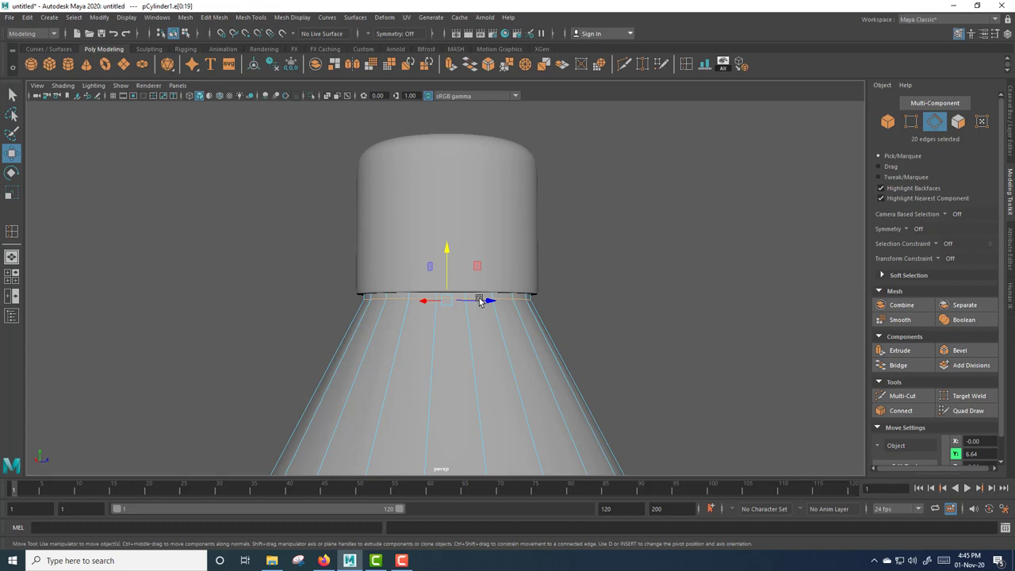
pyautogui.keyDown('shift'); pyautogui.moveTo(480, 293); pyautogui.dragTo(652, 301, button='right'); pyautogui.keyUp('shift')
pyautogui.click(661, 262)
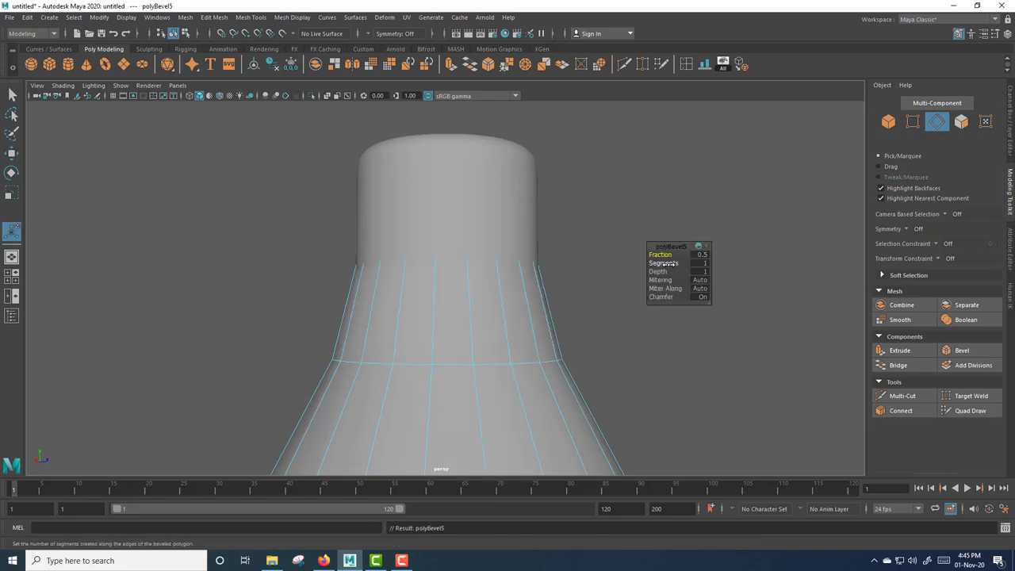
pyautogui.moveTo(666, 262)
pyautogui.mouseDown(button='middle')
pyautogui.moveTo(687, 263)
pyautogui.moveTo(669, 262)
pyautogui.mouseUp(button='middle')
pyautogui.click(669, 255)
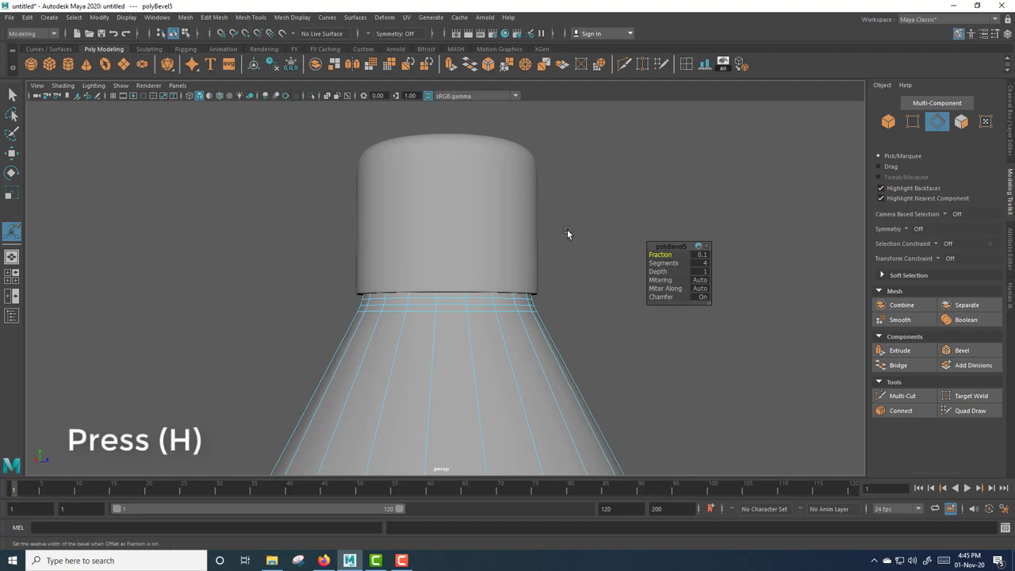
pyautogui.moveTo(493, 215); pyautogui.dragTo(544, 199, button='right')
# Hide the cap to inspect the open neck, then unhide it and view the whole bottle level.
pyautogui.click(511, 199)
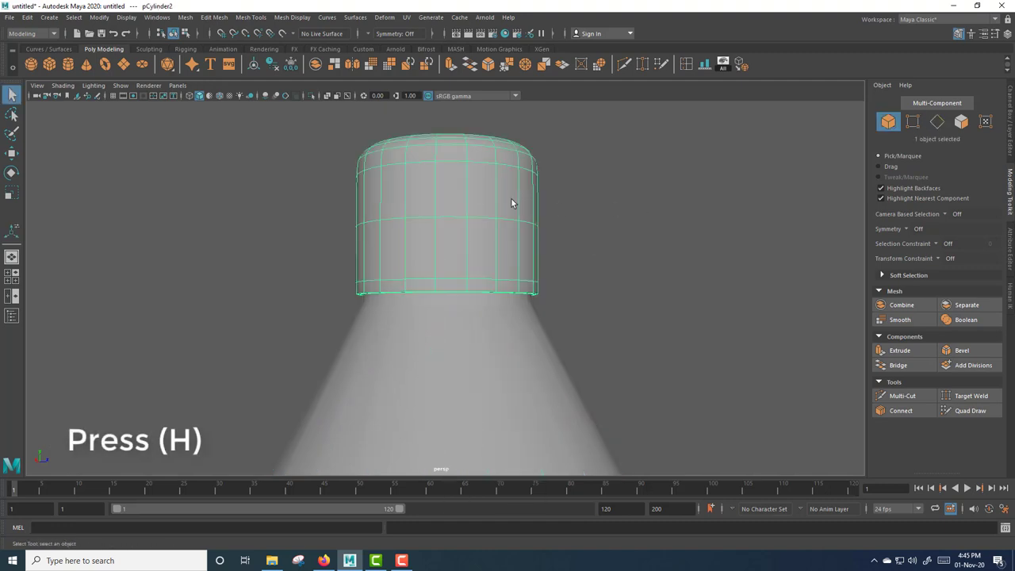
pyautogui.hotkey('ctrl', 'h')
pyautogui.click(499, 232)
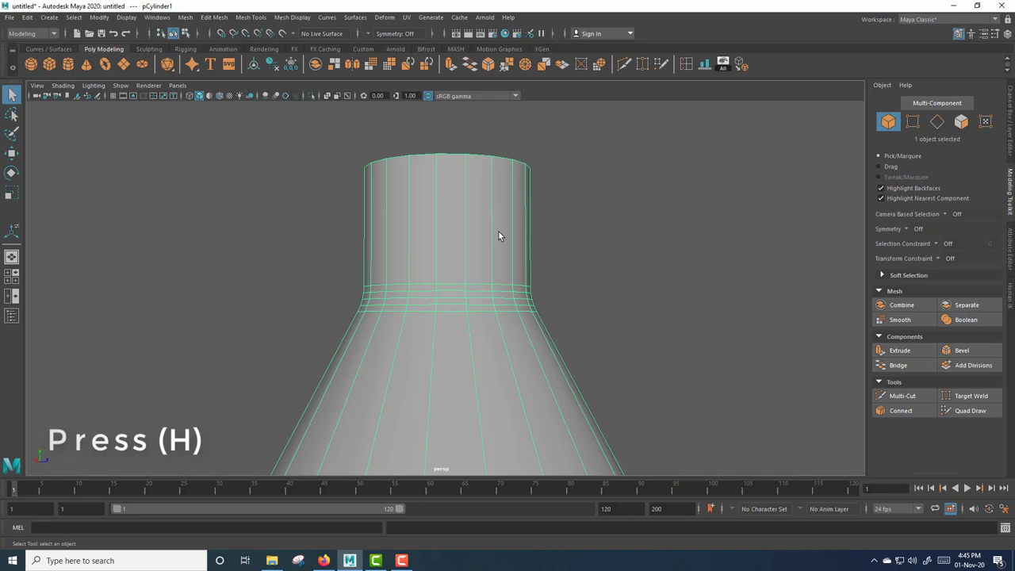
pyautogui.click(615, 287)
pyautogui.keyDown('alt'); pyautogui.moveTo(614, 288); pyautogui.dragTo(605, 333); pyautogui.keyUp('alt')
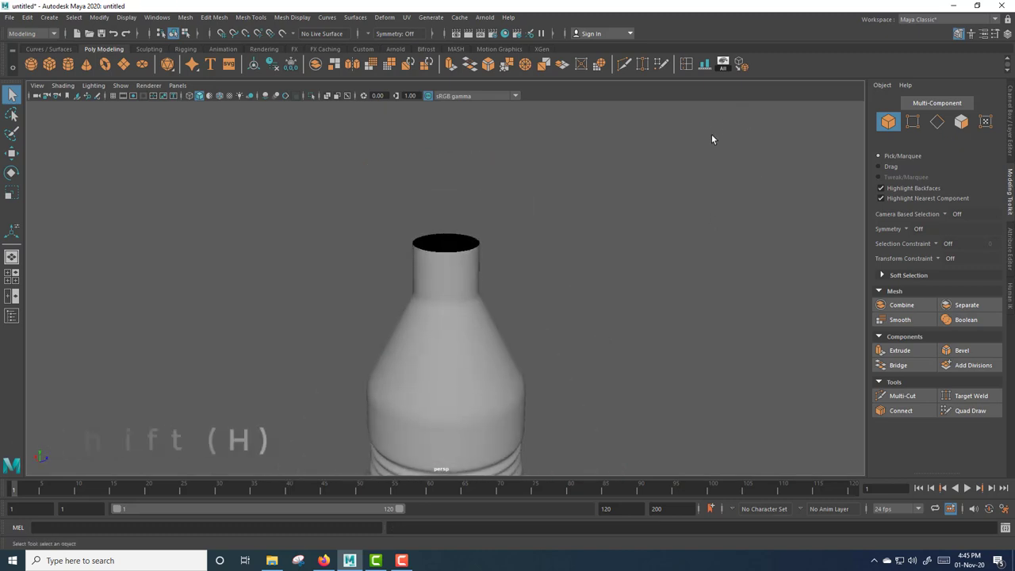
pyautogui.hotkey('ctrl', 'shift', 'h')
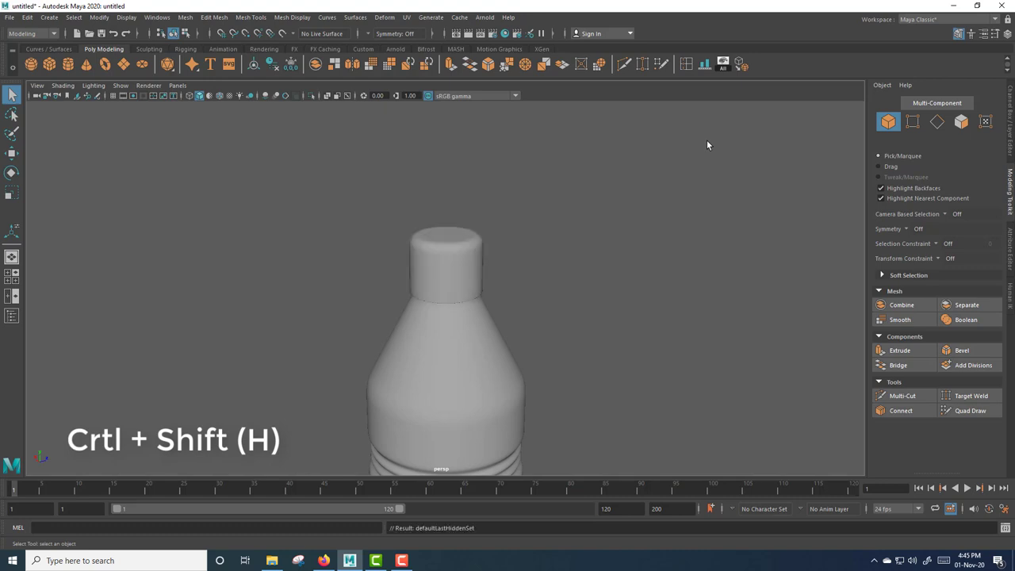
pyautogui.scroll(-3, 628, 327)
pyautogui.keyDown('alt'); pyautogui.moveTo(628, 327); pyautogui.dragTo(583, 282); pyautogui.keyUp('alt')
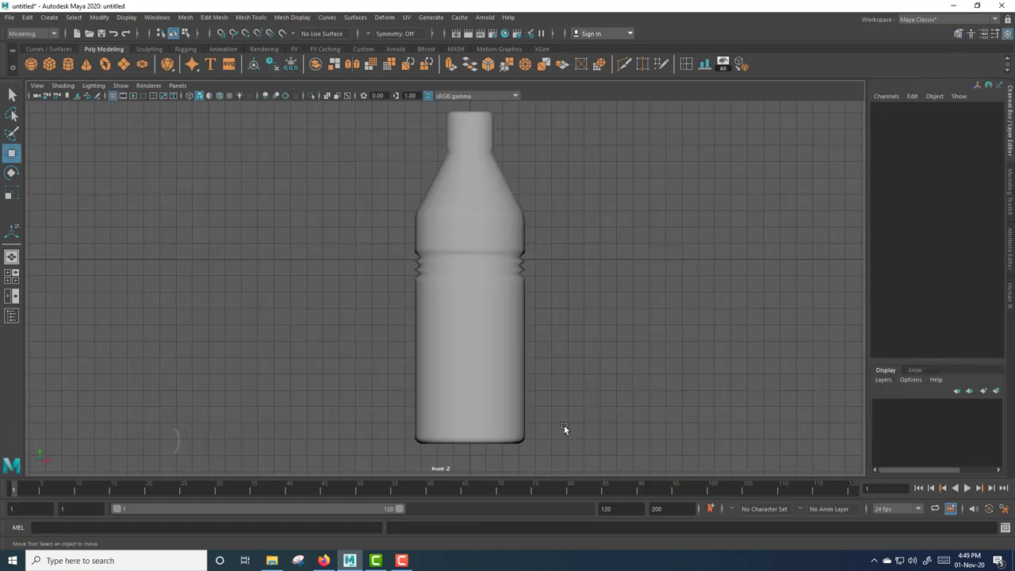
# Select pCylinder1 with smooth preview on and add a Deform > Nonlinear > Twist deformer, twist1.
pyautogui.click(504, 351)
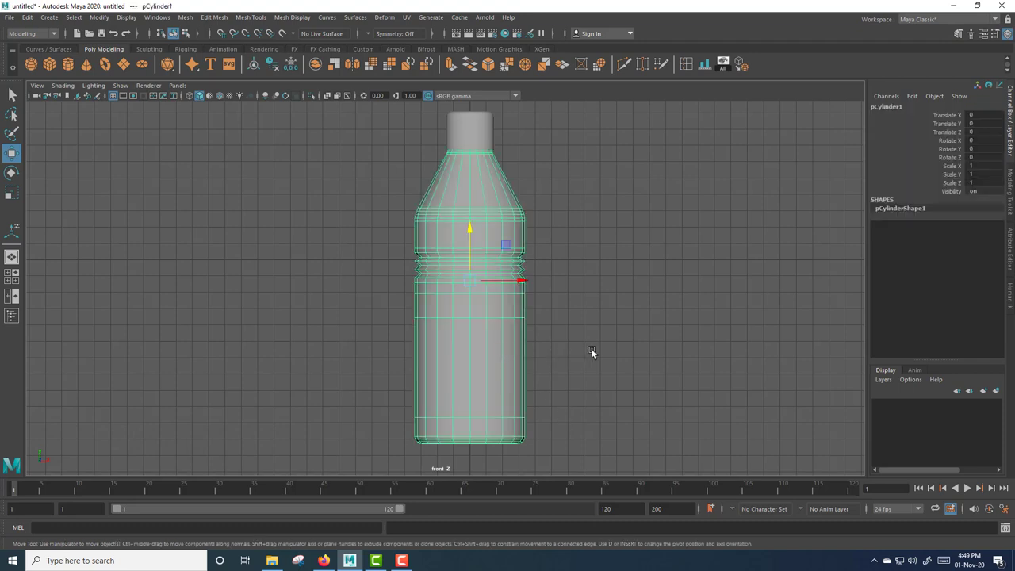
pyautogui.press('2')
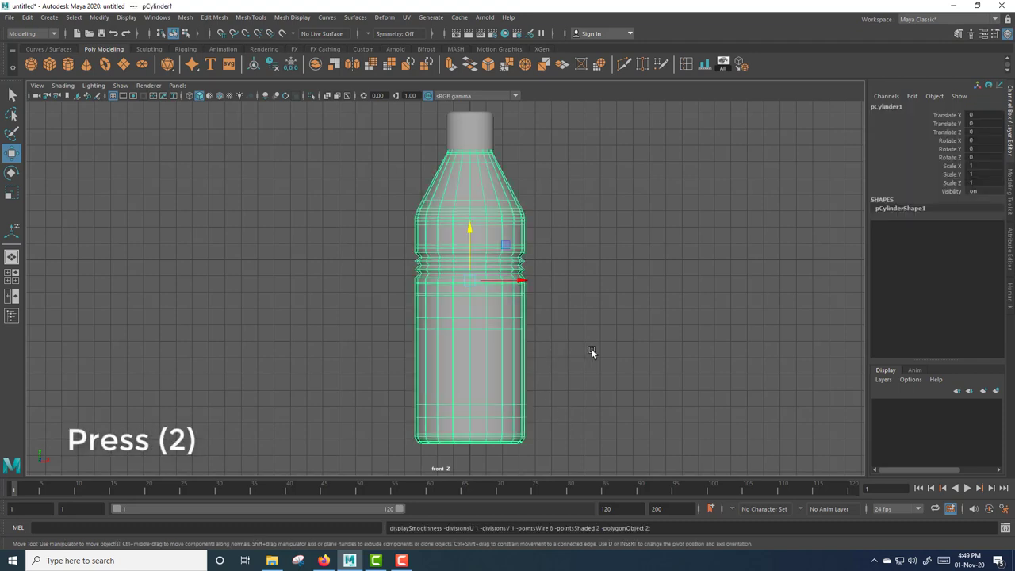
pyautogui.click(591, 350)
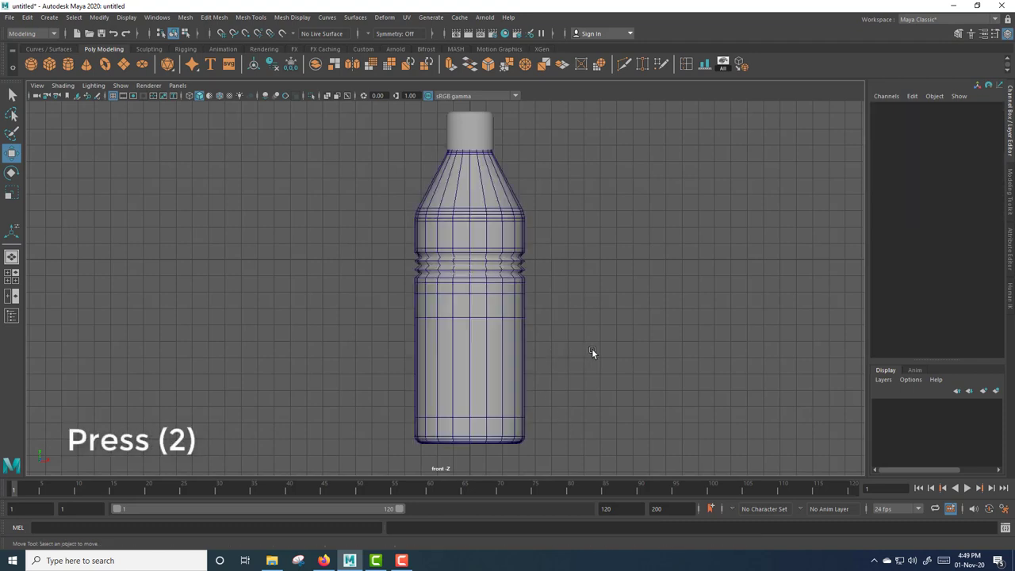
pyautogui.click(489, 320)
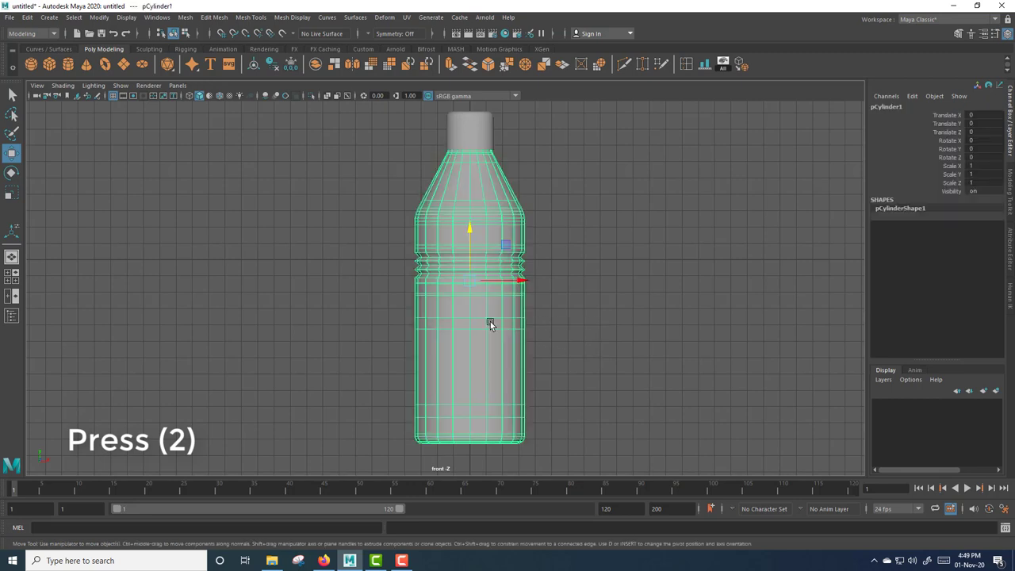
pyautogui.click(385, 17)
pyautogui.moveTo(404, 186)
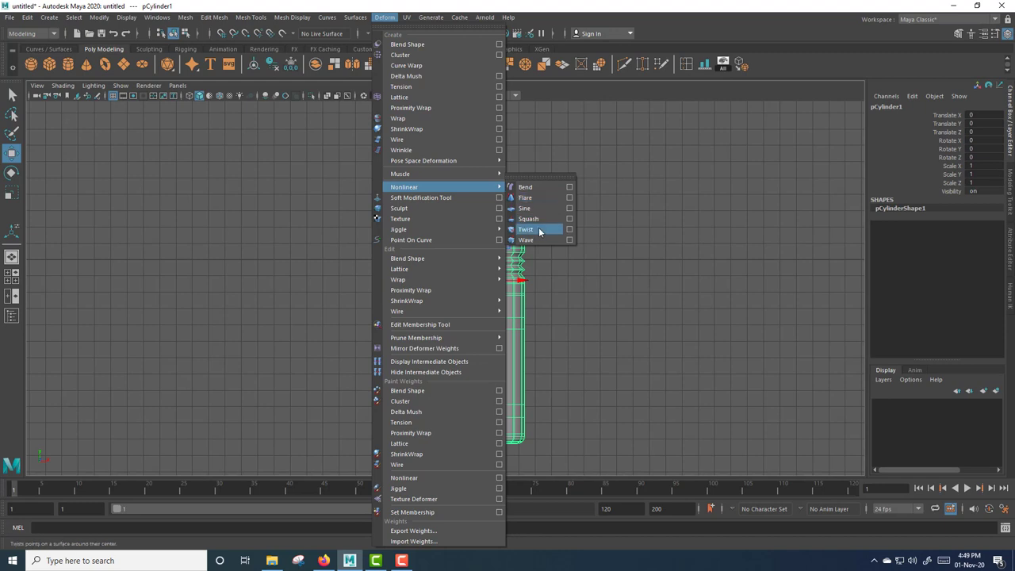
pyautogui.click(526, 229)
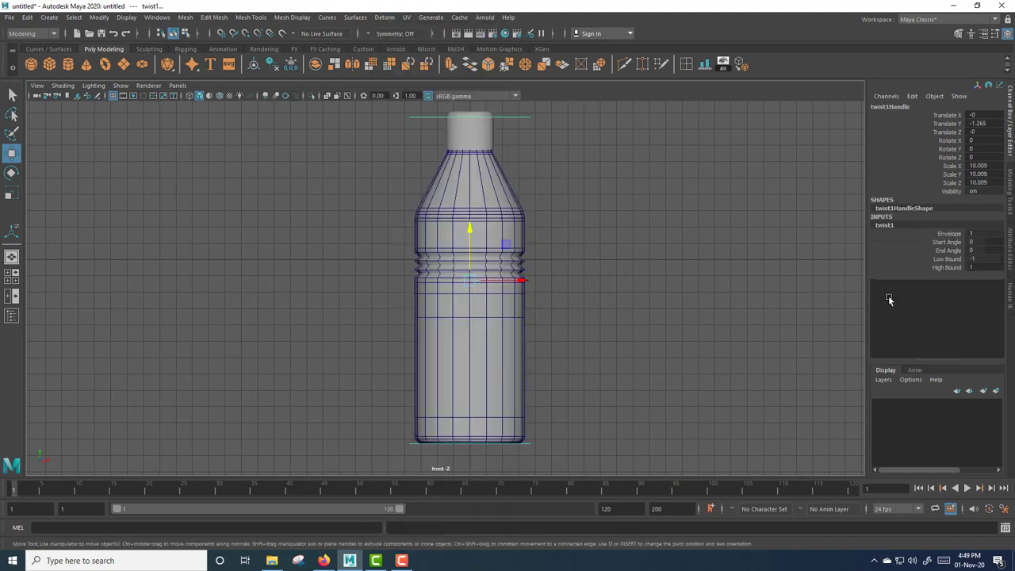
# Move the twist handle down the bottle and set its low bound toward 0 and high bound to 0.8.
pyautogui.moveTo(469, 230); pyautogui.dragTo(512, 434)
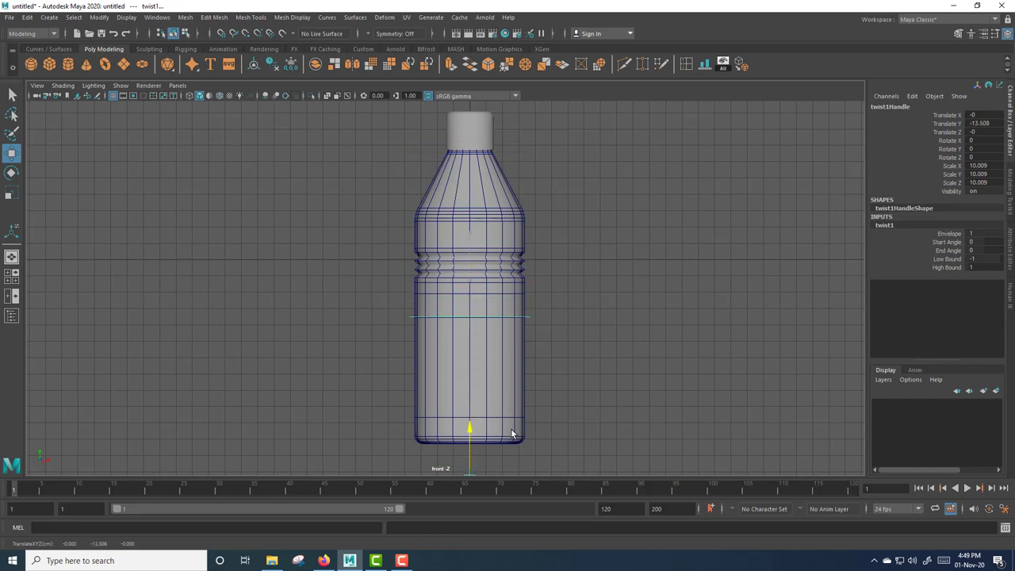
pyautogui.scroll(-3, 582, 312)
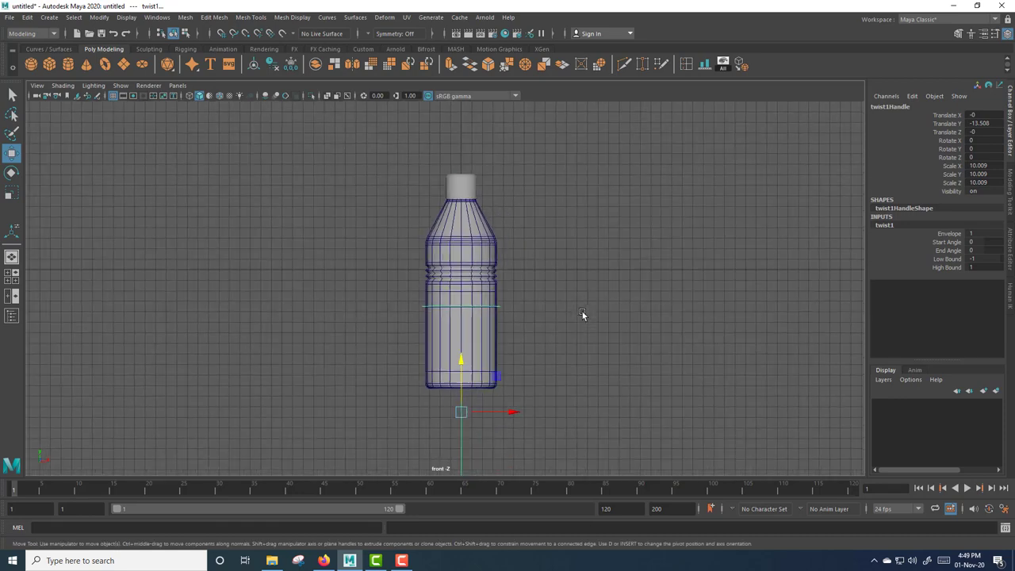
pyautogui.scroll(-2, 582, 312)
pyautogui.click(946, 260)
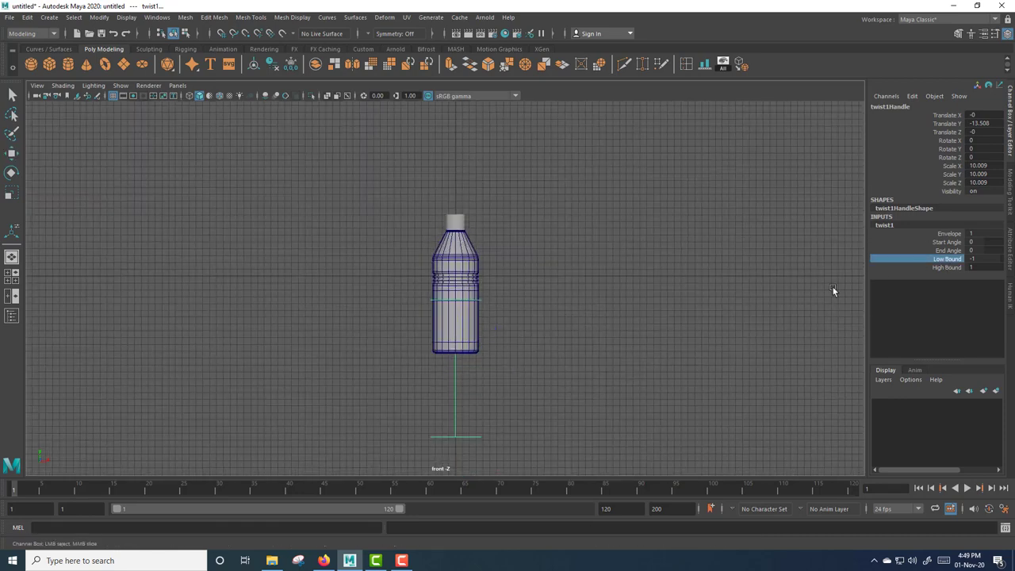
pyautogui.moveTo(690, 329)
pyautogui.mouseDown(button='middle')
pyautogui.moveTo(679, 328)
pyautogui.moveTo(698, 323)
pyautogui.mouseUp(button='middle')
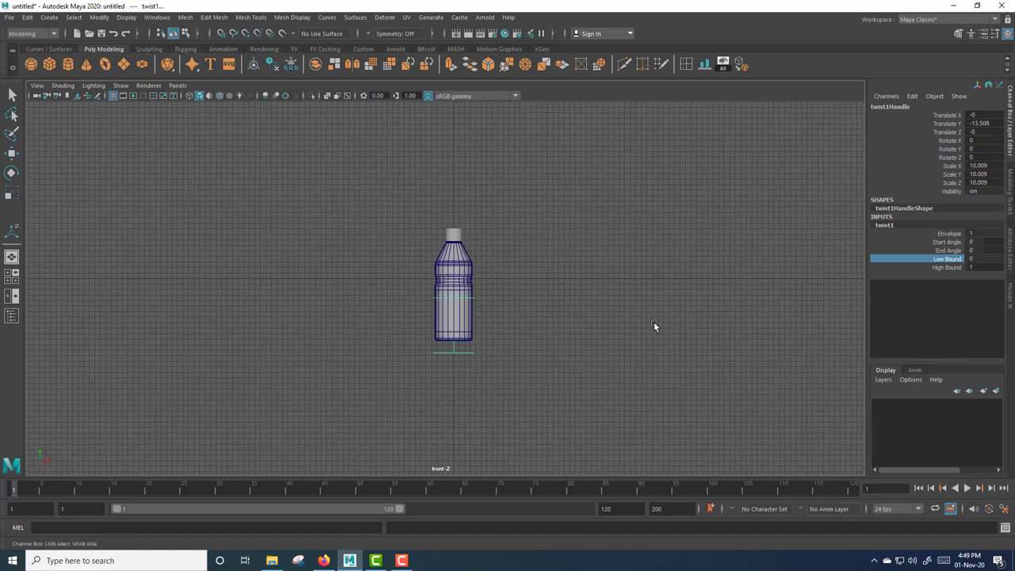
pyautogui.scroll(2, 652, 320)
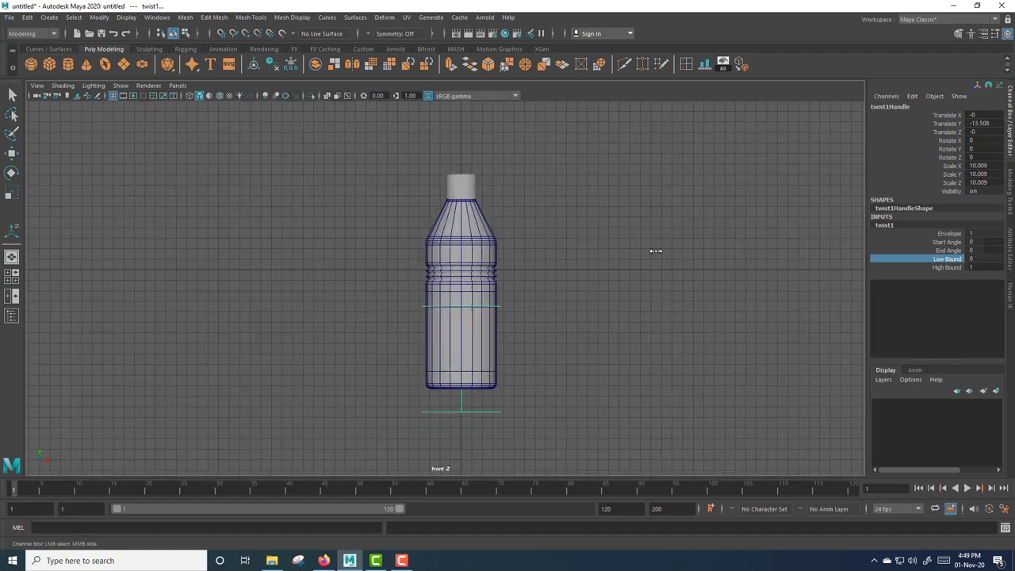
pyautogui.scroll(1, 619, 292)
pyautogui.scroll(1, 564, 320)
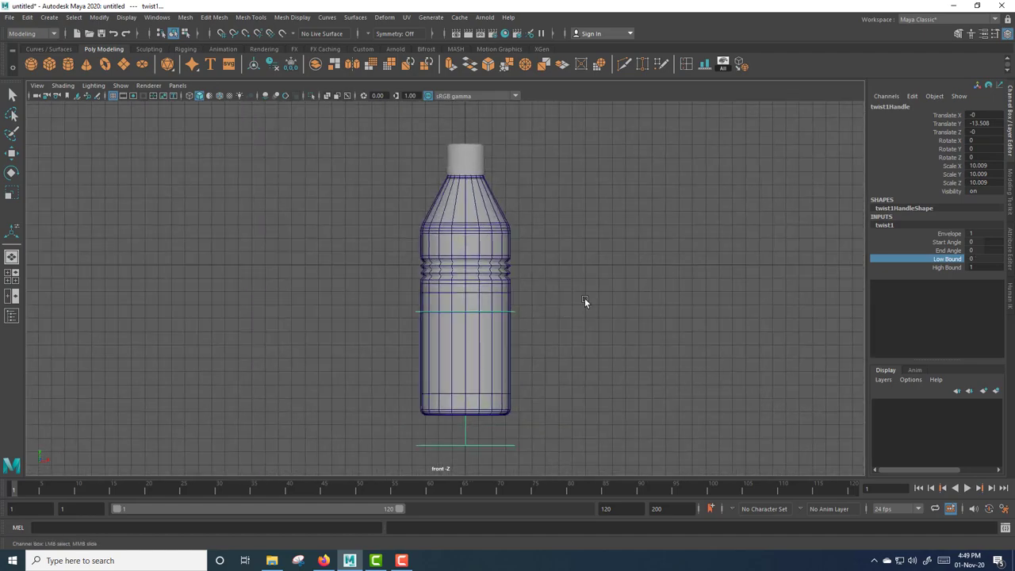
pyautogui.moveTo(585, 297); pyautogui.dragTo(684, 283, button='middle')
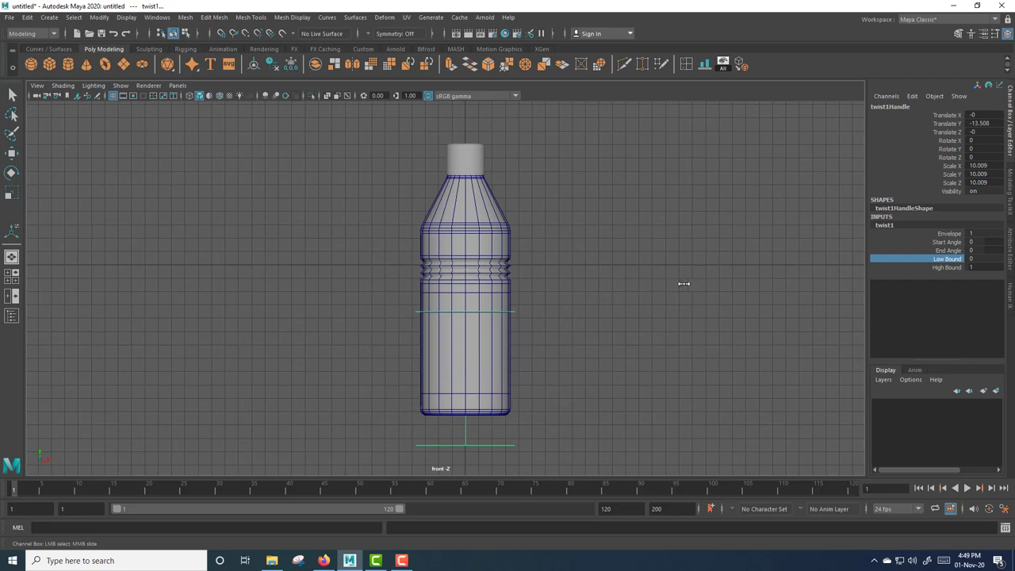
pyautogui.click(955, 268)
pyautogui.moveTo(628, 329); pyautogui.dragTo(625, 326, button='middle')
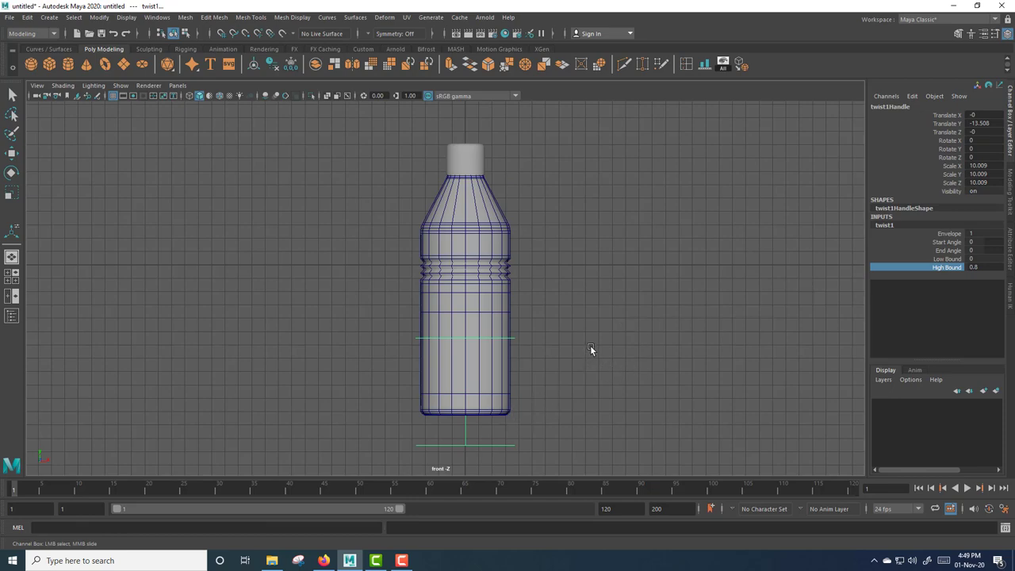
# Raise the twist handle onto the lower body and readjust its low and high bounds.
pyautogui.press('w')
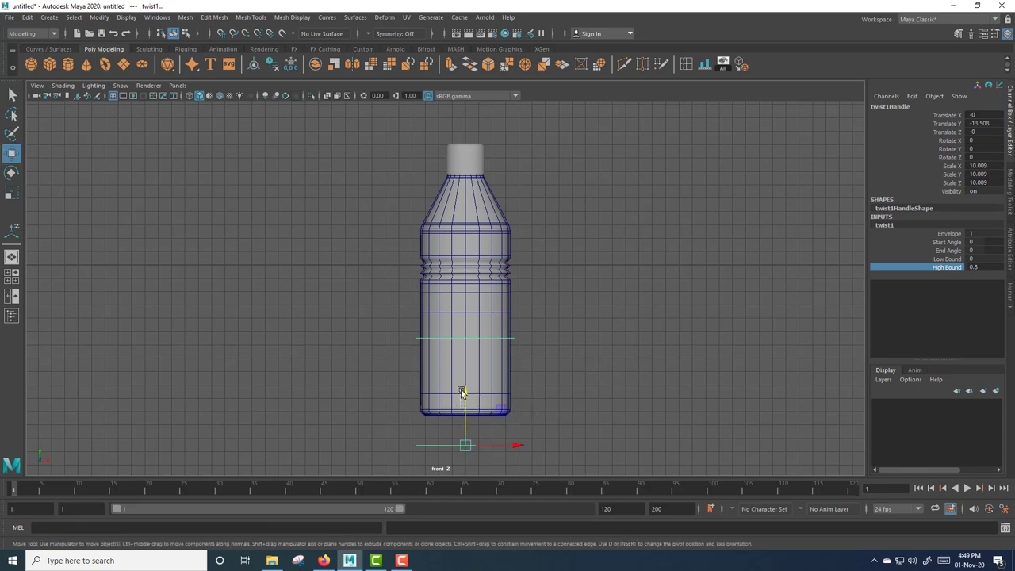
pyautogui.click(462, 393)
pyautogui.hotkey('ctrl', 'z')
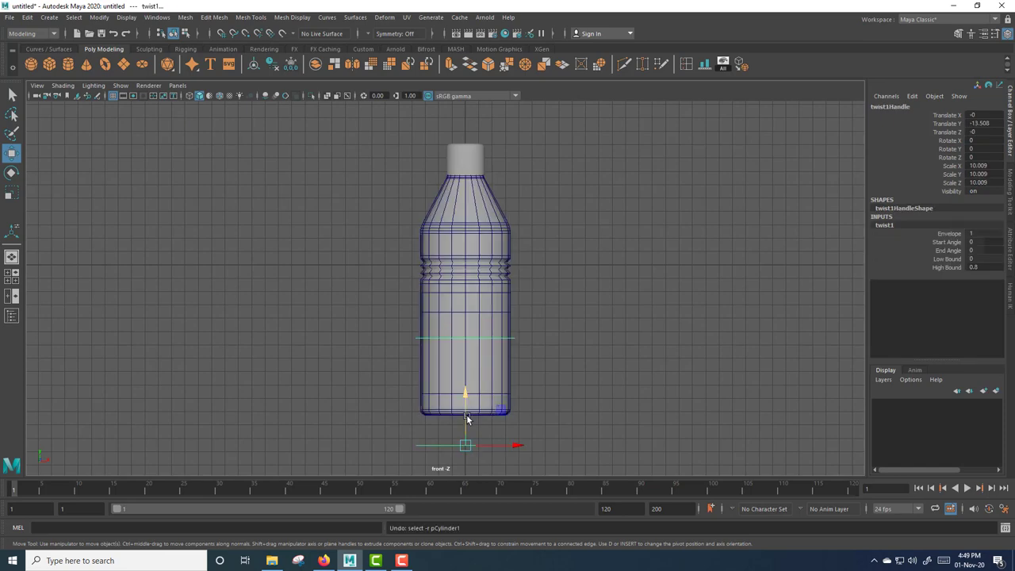
pyautogui.moveTo(468, 419); pyautogui.dragTo(469, 379)
pyautogui.scroll(-2, 549, 336)
pyautogui.scroll(4, 549, 336)
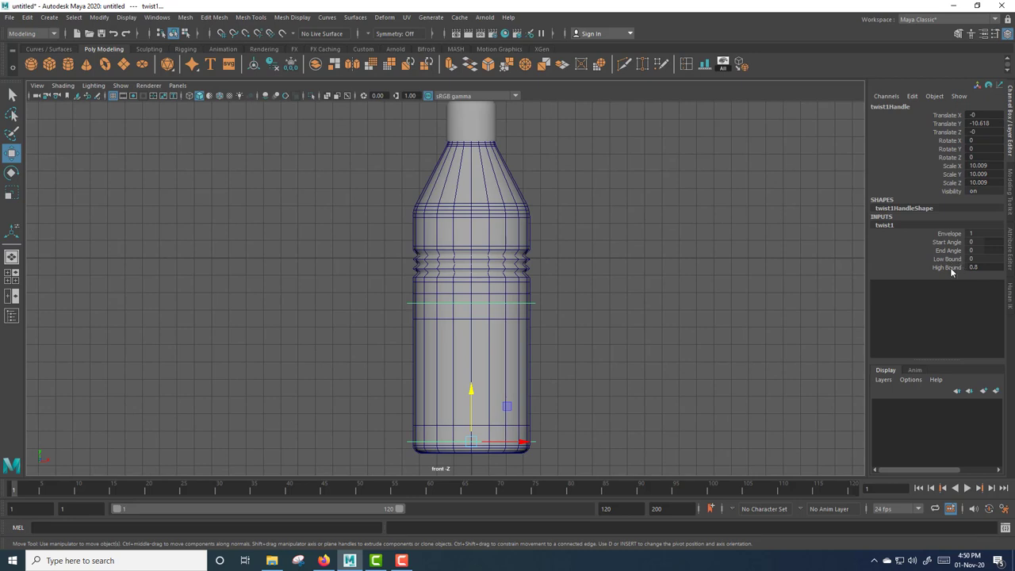
pyautogui.click(948, 258)
pyautogui.moveTo(718, 329)
pyautogui.mouseDown(button='middle')
pyautogui.moveTo(706, 325)
pyautogui.moveTo(749, 315)
pyautogui.mouseUp(button='middle')
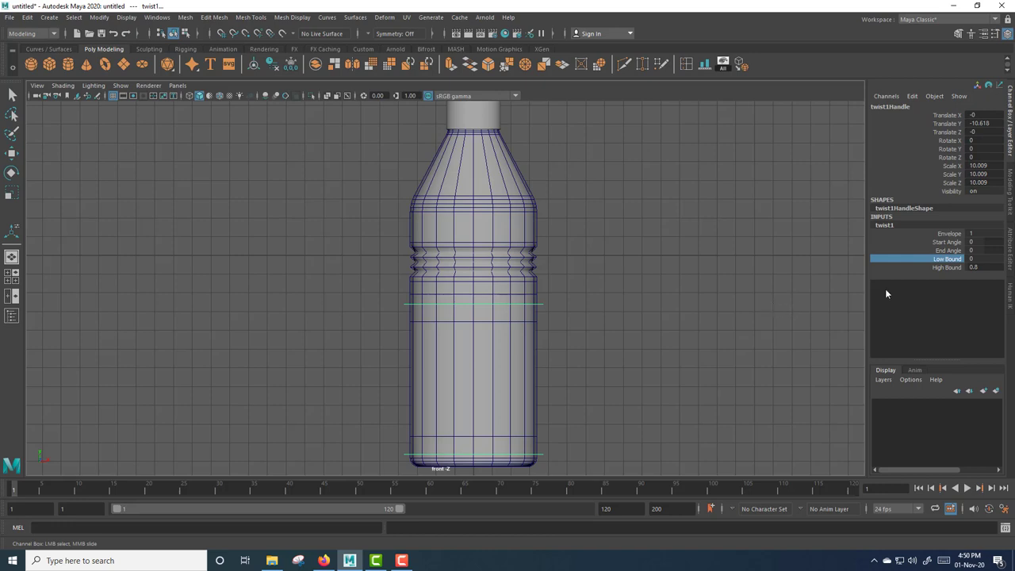
pyautogui.press('w')
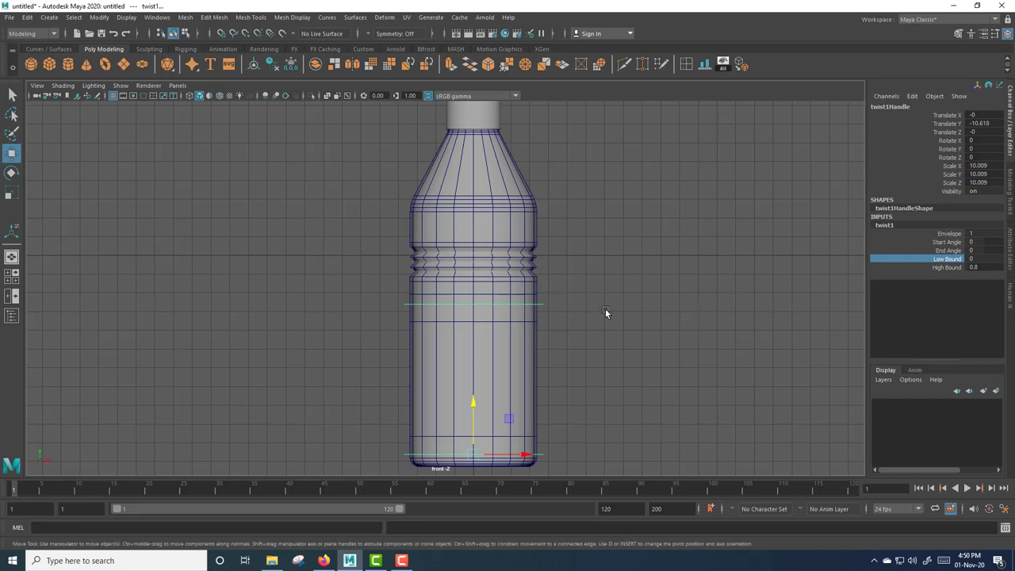
pyautogui.moveTo(468, 401); pyautogui.dragTo(477, 385)
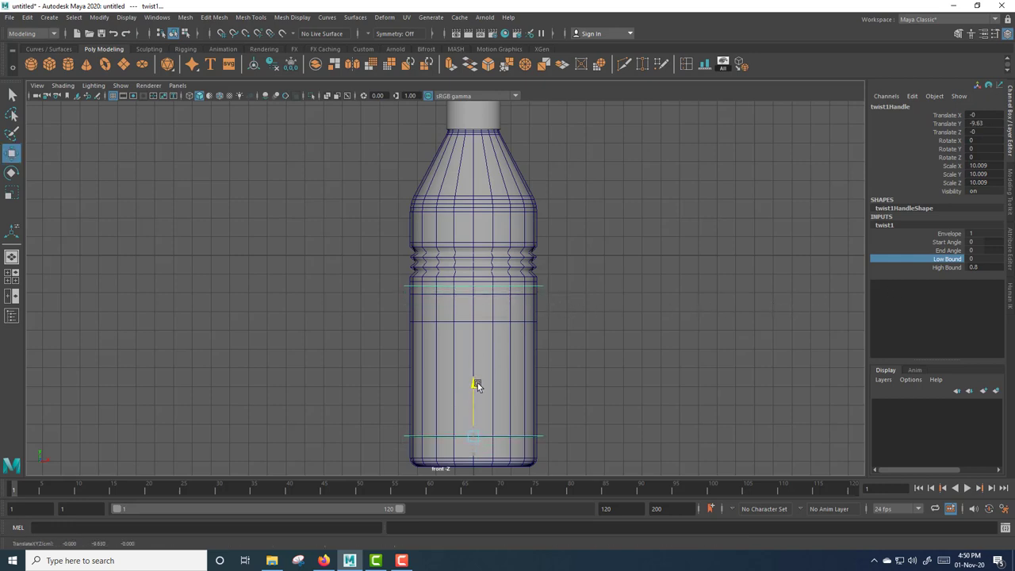
pyautogui.click(952, 268)
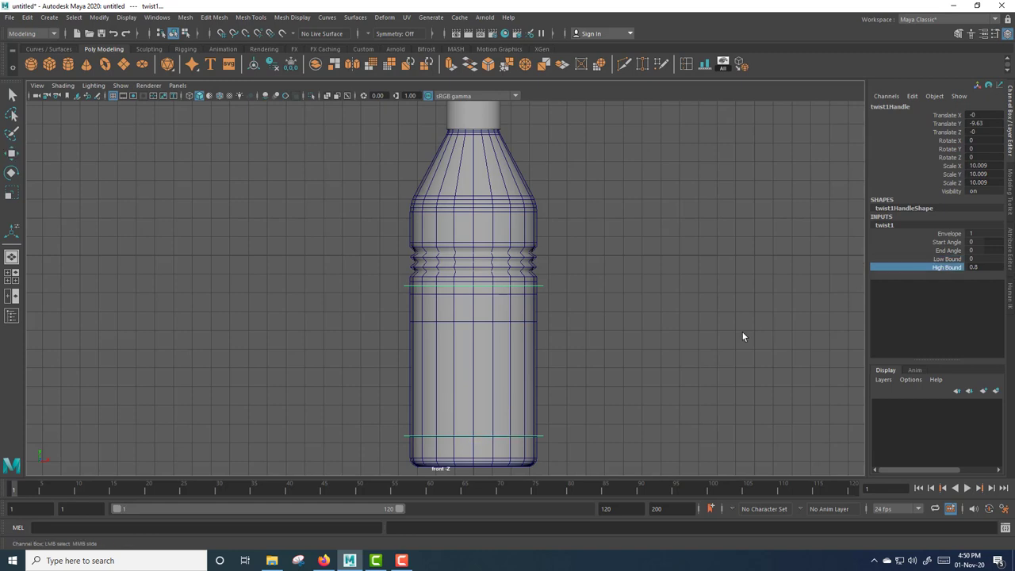
pyautogui.moveTo(743, 332); pyautogui.dragTo(740, 334, button='middle')
pyautogui.doubleClick(987, 268)
# Set twist1's High Bound to 0.6 and Start Angle to 45.837, spiralling the lower body.
pyautogui.write('.5')
pyautogui.press('Return')
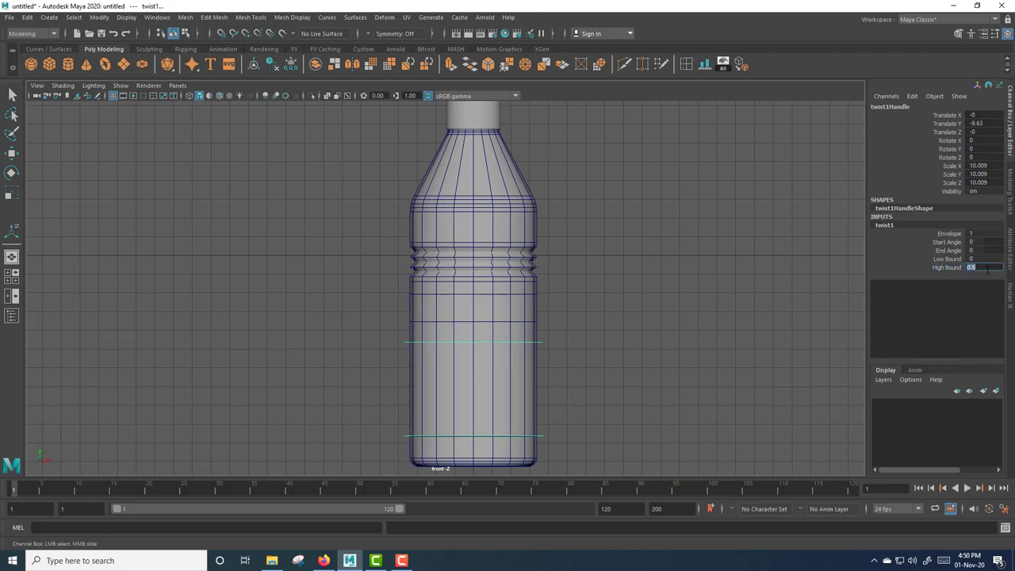
pyautogui.press('Return')
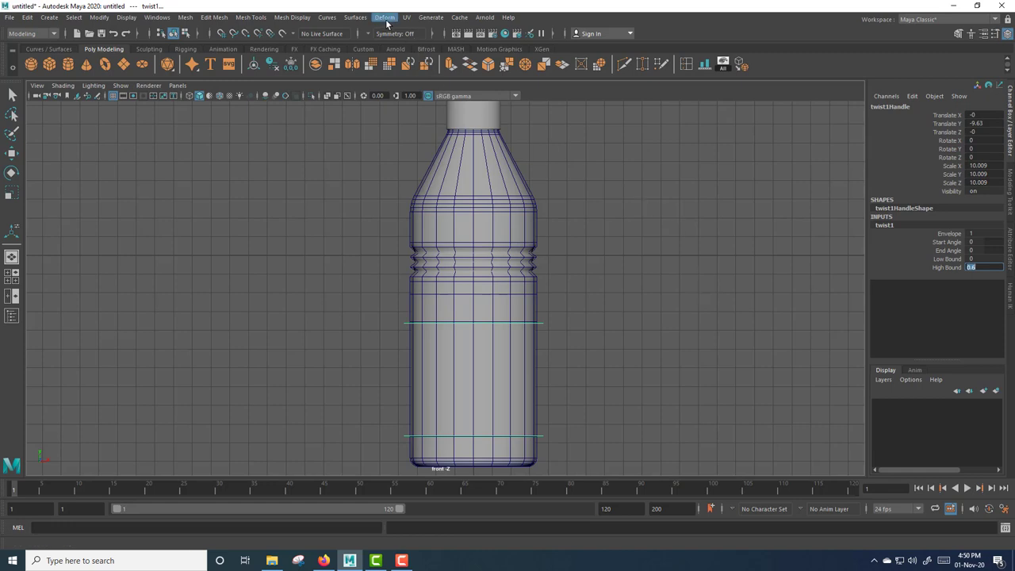
pyautogui.click(950, 242)
pyautogui.moveTo(677, 325)
pyautogui.mouseDown(button='middle')
pyautogui.moveTo(664, 322)
pyautogui.moveTo(698, 319)
pyautogui.mouseUp(button='middle')
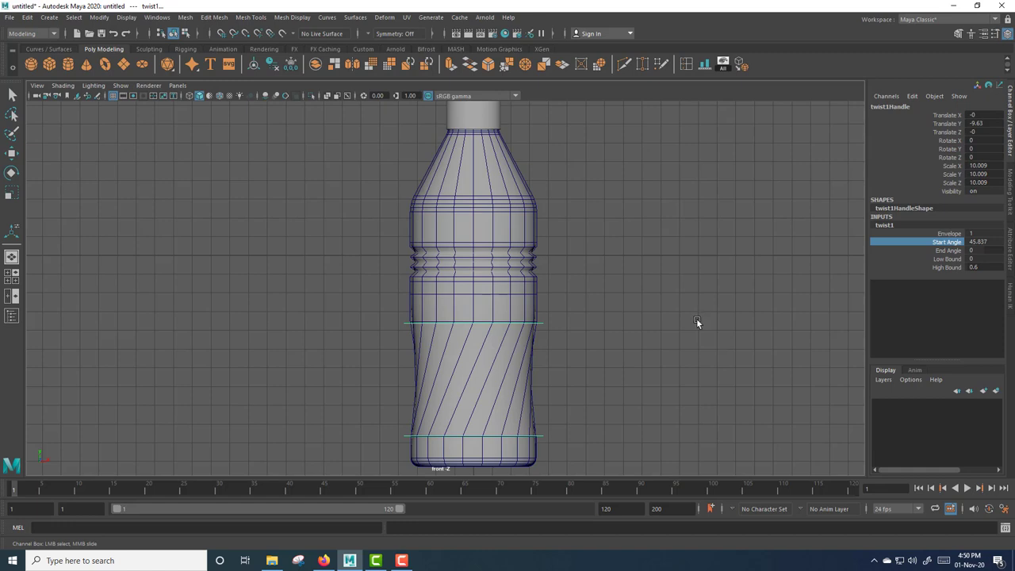
pyautogui.moveTo(484, 252); pyautogui.dragTo(521, 235, button='right')
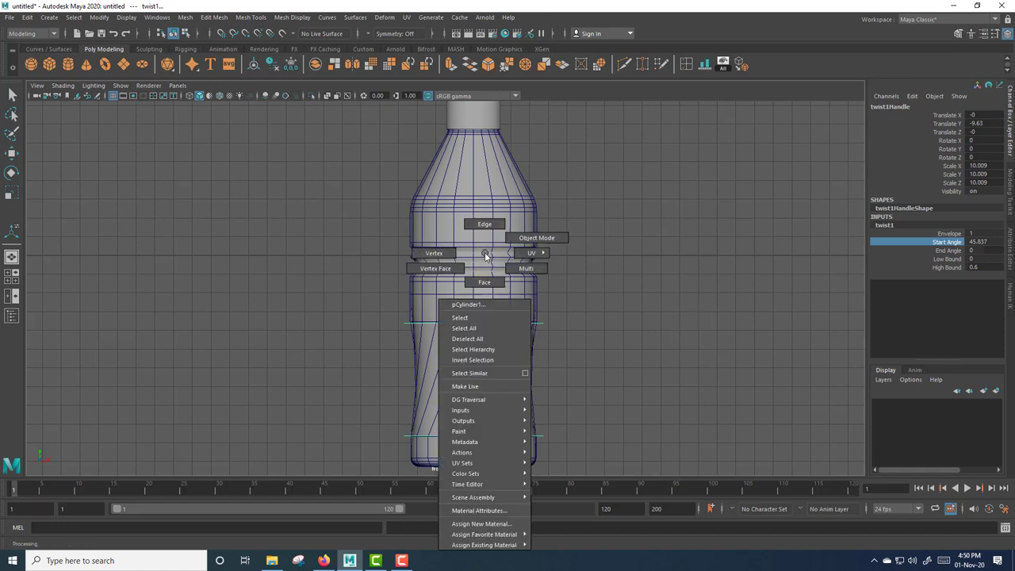
# Select the twist handle and bottle, delete history to bake the twist, and freeze transformations.
pyautogui.moveTo(583, 440); pyautogui.dragTo(416, 297)
pyautogui.press('w')
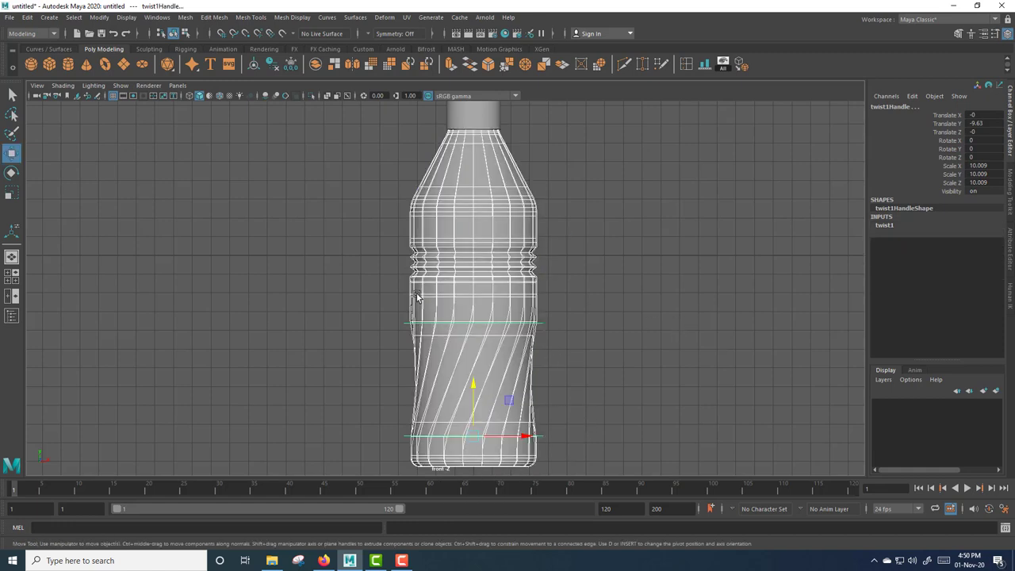
pyautogui.click(272, 65)
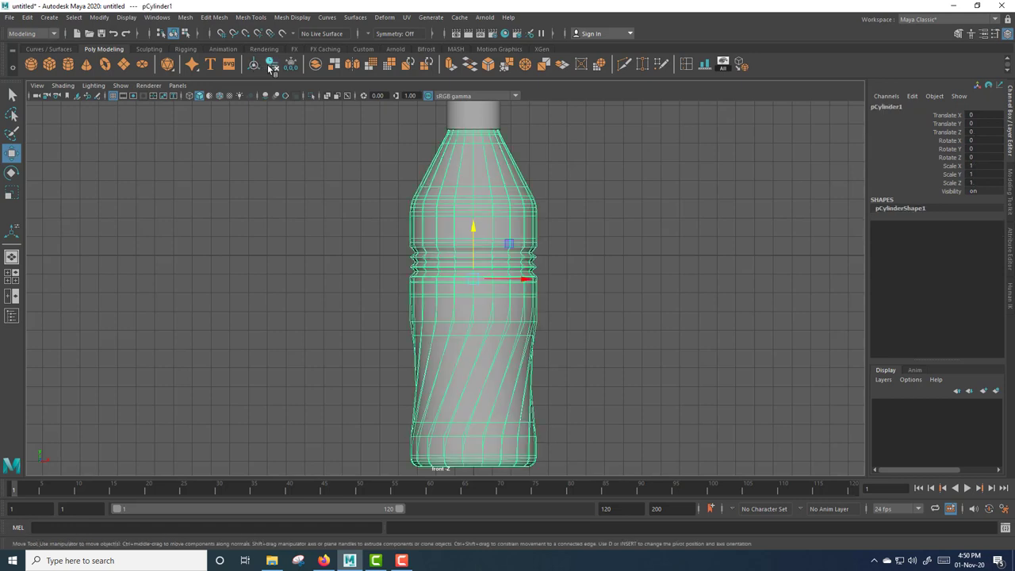
pyautogui.click(291, 64)
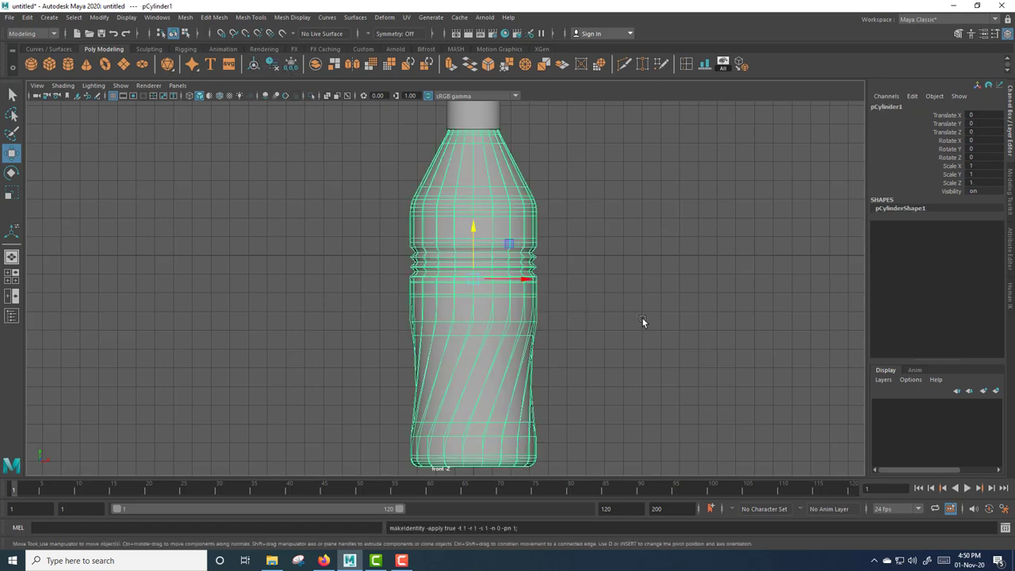
# Maximise the perspective view with smooth preview off and pick the first diagonal face band.
pyautogui.press('1')
pyautogui.press('3')
pyautogui.press('space')
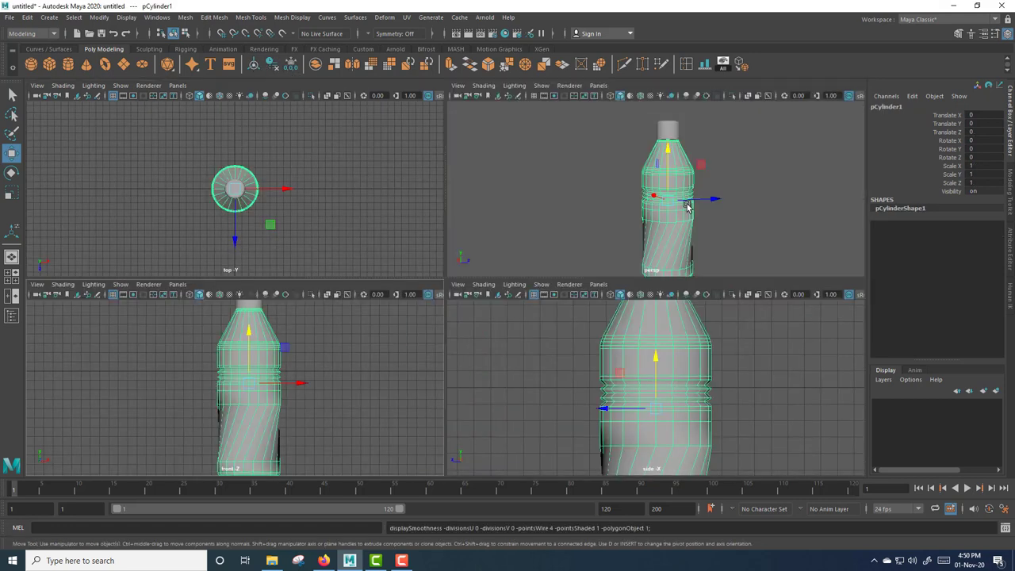
pyautogui.press('space')
pyautogui.click(642, 338)
pyautogui.moveTo(642, 336)
pyautogui.keyDown('alt'); pyautogui.mouseDown()
pyautogui.moveTo(578, 261)
pyautogui.moveTo(580, 333)
pyautogui.moveTo(414, 337)
pyautogui.moveTo(446, 334)
pyautogui.mouseUp(); pyautogui.keyUp('alt')
pyautogui.press('1')
pyautogui.click(476, 329)
pyautogui.scroll(3, 556, 329)
pyautogui.press('1')
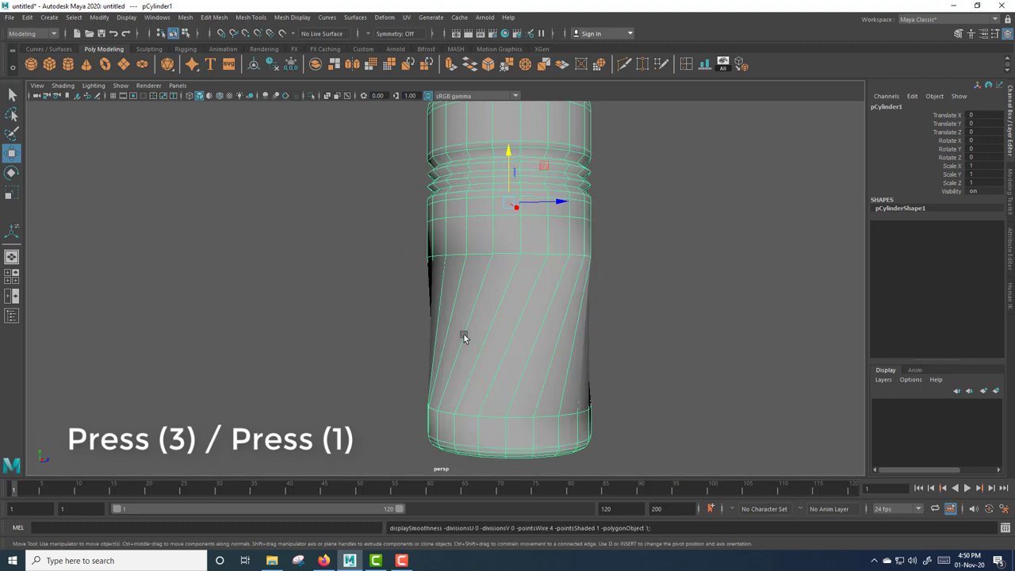
pyautogui.click(579, 341)
# Add alternating diagonal face bands around the lower body to the selection.
pyautogui.moveTo(579, 341)
pyautogui.keyDown('alt'); pyautogui.mouseDown()
pyautogui.moveTo(571, 344)
pyautogui.moveTo(569, 294)
pyautogui.moveTo(564, 383)
pyautogui.moveTo(481, 324)
pyautogui.mouseUp(); pyautogui.keyUp('alt')
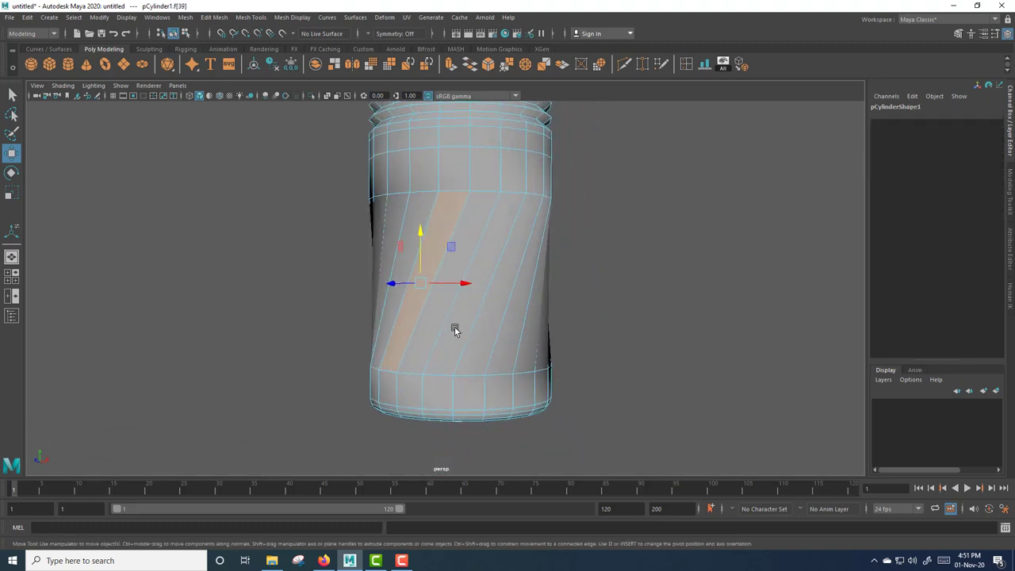
pyautogui.keyDown('shift'); pyautogui.click(453, 330); pyautogui.keyUp('shift')
pyautogui.moveTo(519, 356)
pyautogui.keyDown('alt'); pyautogui.mouseDown()
pyautogui.moveTo(603, 374)
pyautogui.moveTo(573, 363)
pyautogui.mouseUp(); pyautogui.keyUp('alt')
pyautogui.keyDown('shift'); pyautogui.click(475, 313); pyautogui.keyUp('shift')
pyautogui.keyDown('shift'); pyautogui.click(472, 310); pyautogui.keyUp('shift')
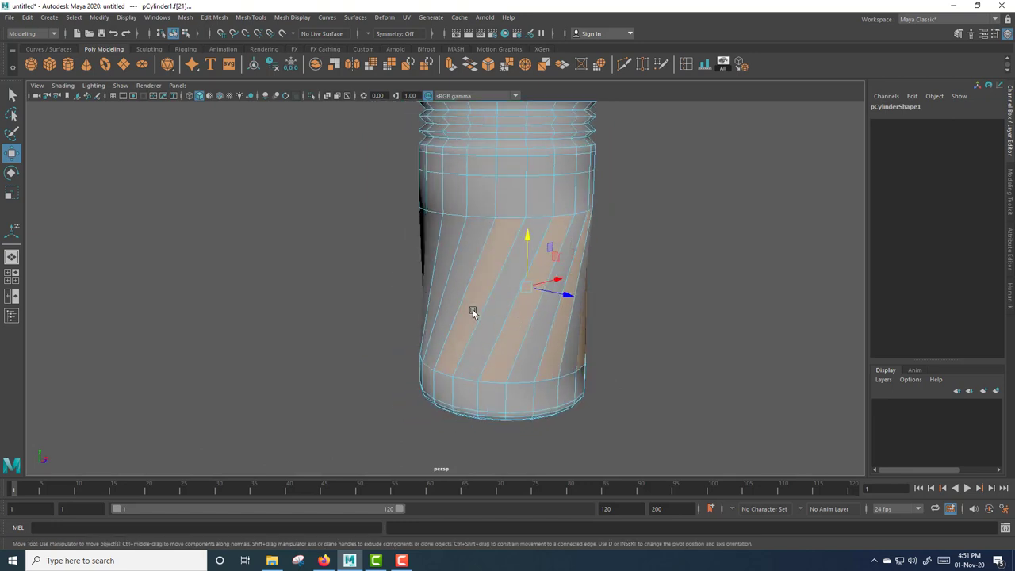
pyautogui.keyDown('alt'); pyautogui.moveTo(508, 374); pyautogui.dragTo(576, 381); pyautogui.keyUp('alt')
pyautogui.keyDown('shift'); pyautogui.click(467, 302); pyautogui.keyUp('shift')
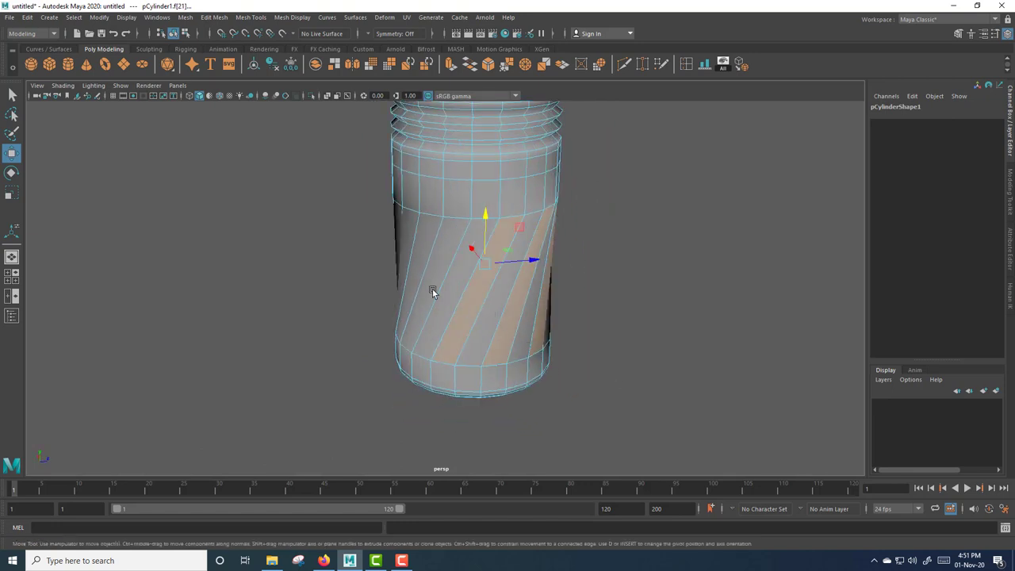
pyautogui.keyDown('shift'); pyautogui.click(429, 286); pyautogui.keyUp('shift')
# Check the selected bands from several angles and extrude them as polyExtrudeFace1.
pyautogui.keyDown('alt'); pyautogui.moveTo(490, 390); pyautogui.dragTo(588, 370); pyautogui.keyUp('alt')
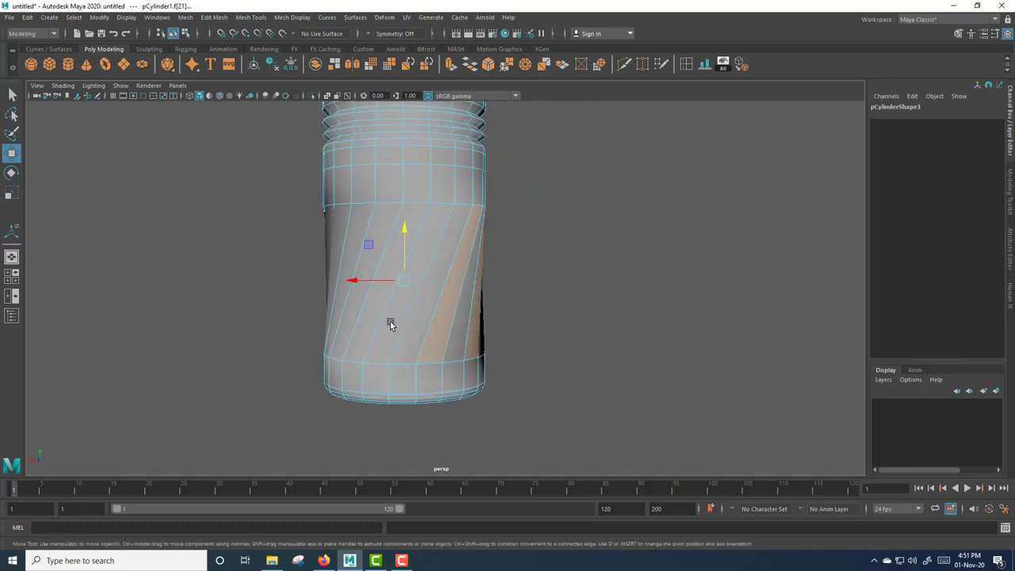
pyautogui.keyDown('alt'); pyautogui.moveTo(401, 385); pyautogui.dragTo(487, 389); pyautogui.keyUp('alt')
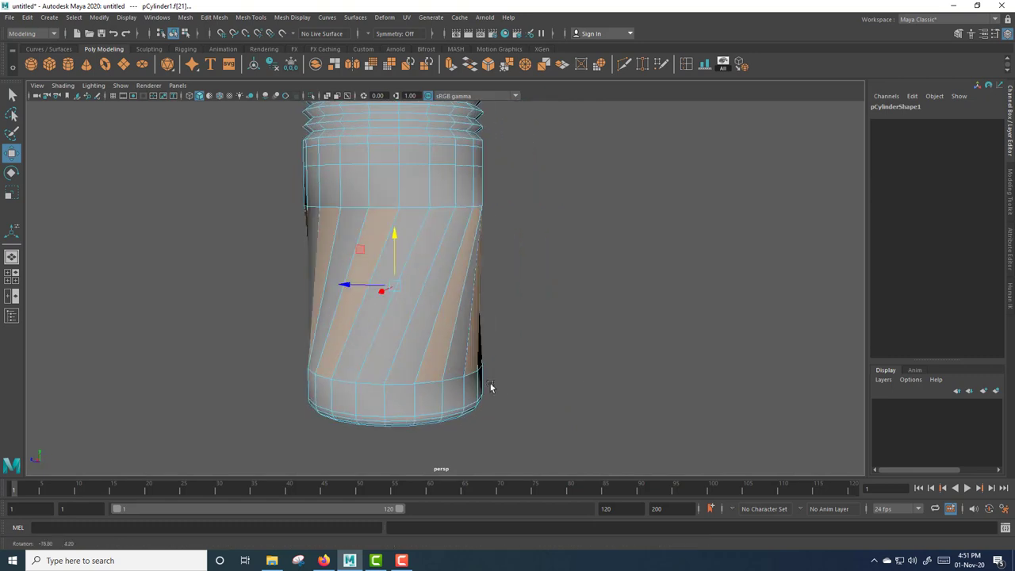
pyautogui.keyDown('alt'); pyautogui.moveTo(392, 329); pyautogui.dragTo(583, 364); pyautogui.keyUp('alt')
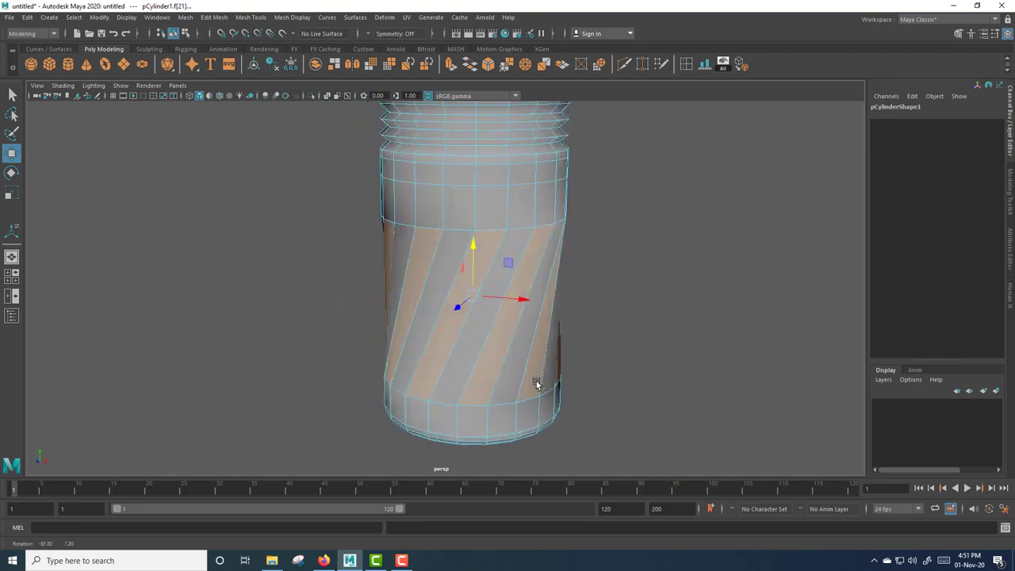
pyautogui.keyDown('shift'); pyautogui.moveTo(556, 308); pyautogui.dragTo(556, 336, button='right'); pyautogui.keyUp('shift')
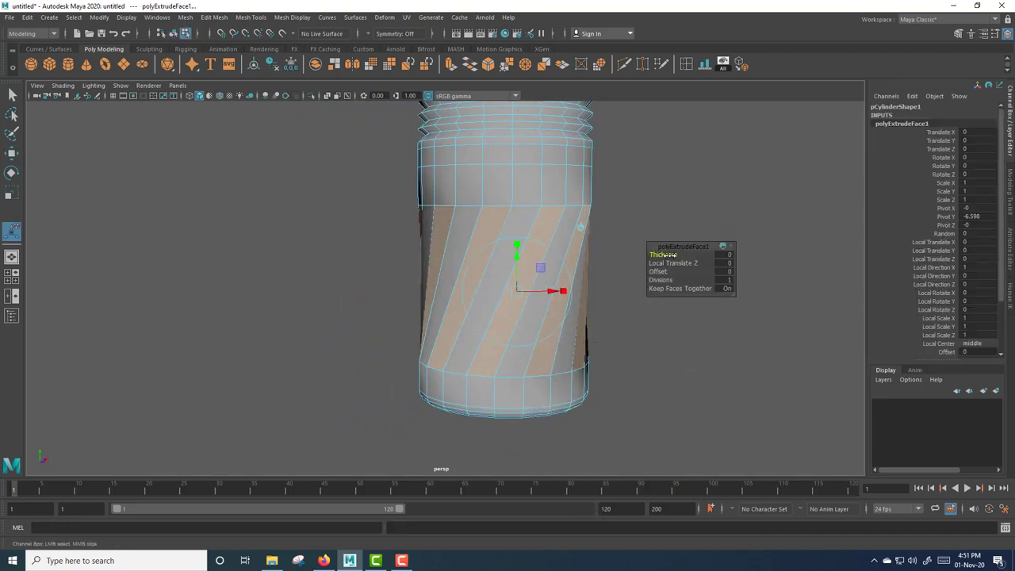
# Set the extrusion Thickness to -0.2 to sink the bands as grooves, then open Insert Edge Loop settings.
pyautogui.moveTo(665, 257); pyautogui.dragTo(668, 255)
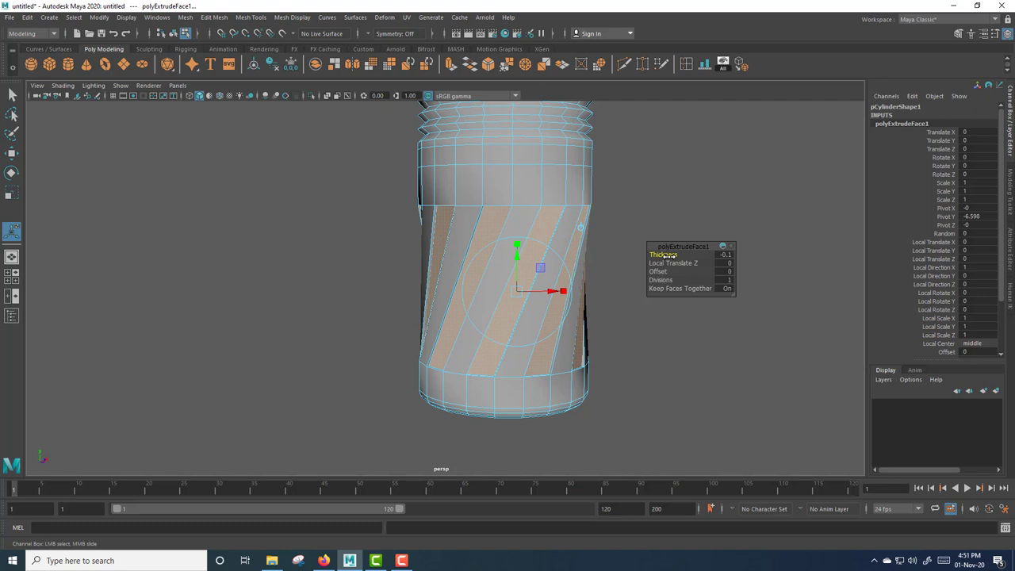
pyautogui.click(728, 255)
pyautogui.write('2')
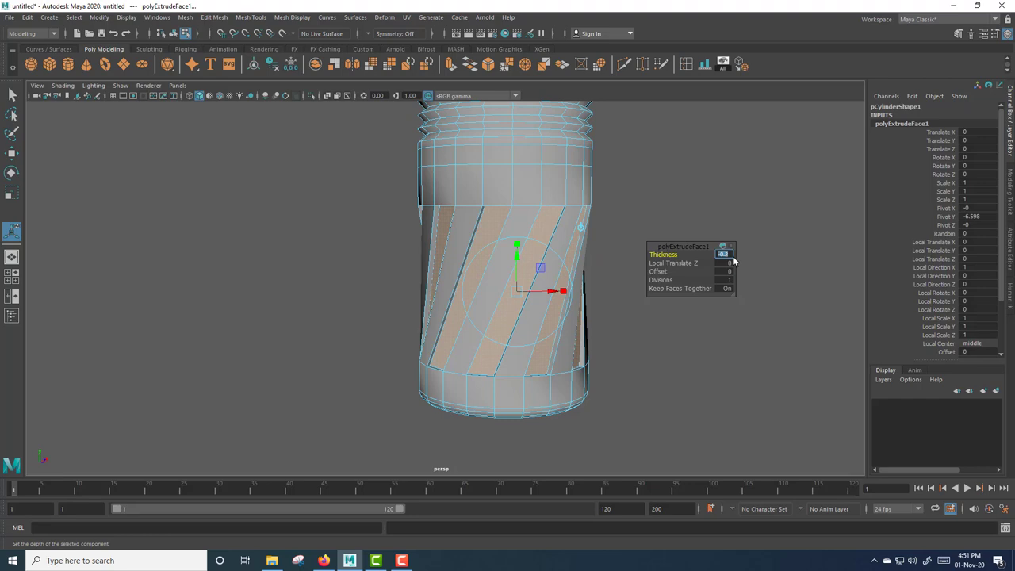
pyautogui.moveTo(562, 372)
pyautogui.keyDown('alt'); pyautogui.mouseDown()
pyautogui.moveTo(644, 350)
pyautogui.moveTo(627, 345)
pyautogui.mouseUp(); pyautogui.keyUp('alt')
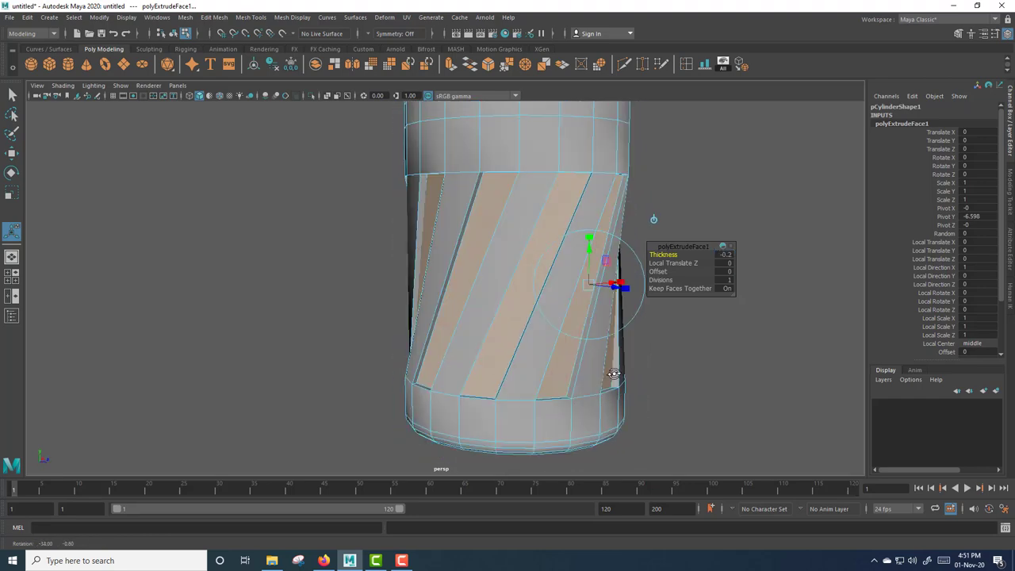
pyautogui.doubleClick(688, 66)
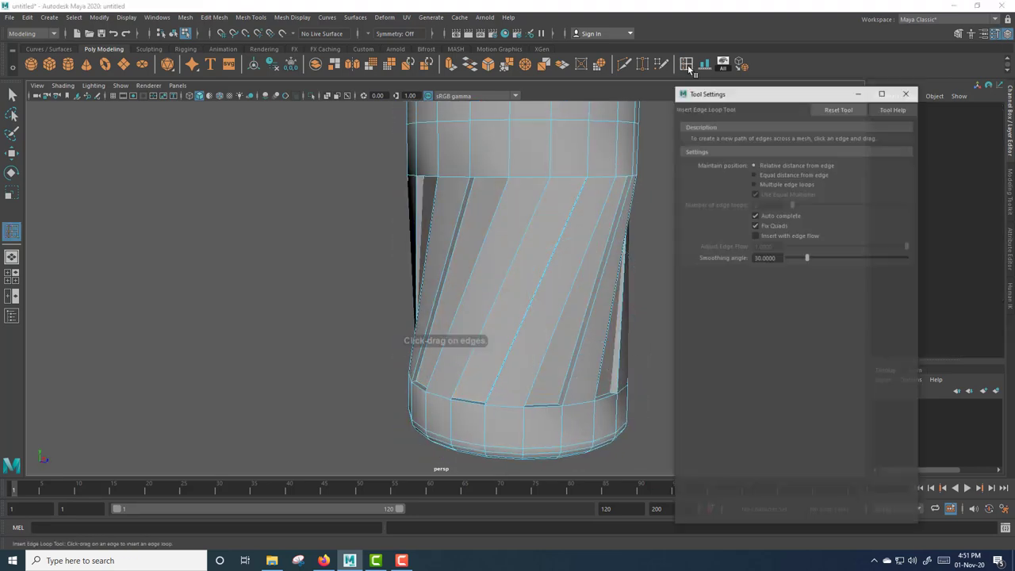
# Try inserting single edge loops on the grooved band, then undo the attempt.
pyautogui.click(908, 92)
pyautogui.moveTo(550, 163)
pyautogui.mouseDown()
pyautogui.moveTo(550, 183)
pyautogui.moveTo(557, 178)
pyautogui.mouseUp()
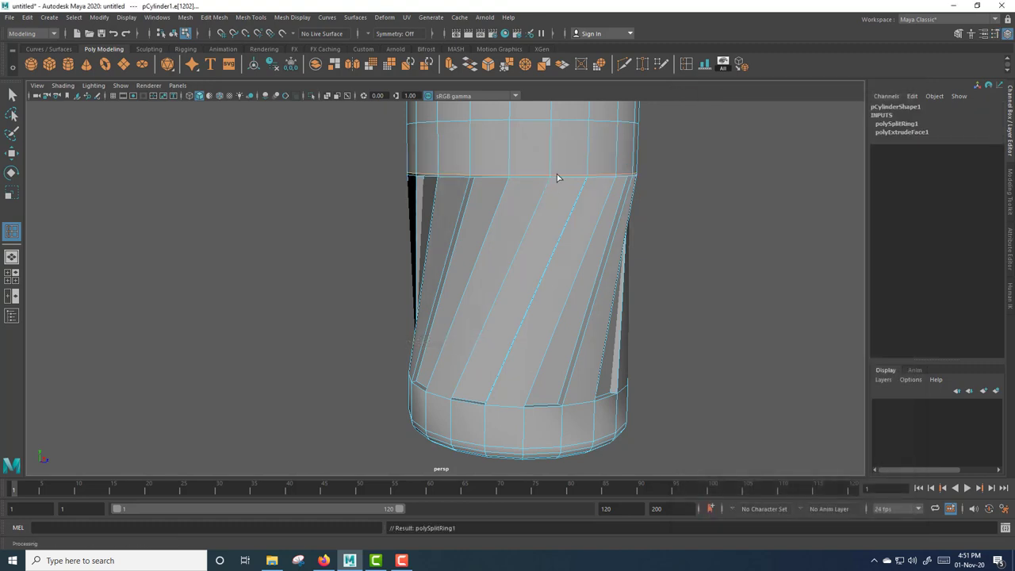
pyautogui.moveTo(524, 433); pyautogui.dragTo(529, 411)
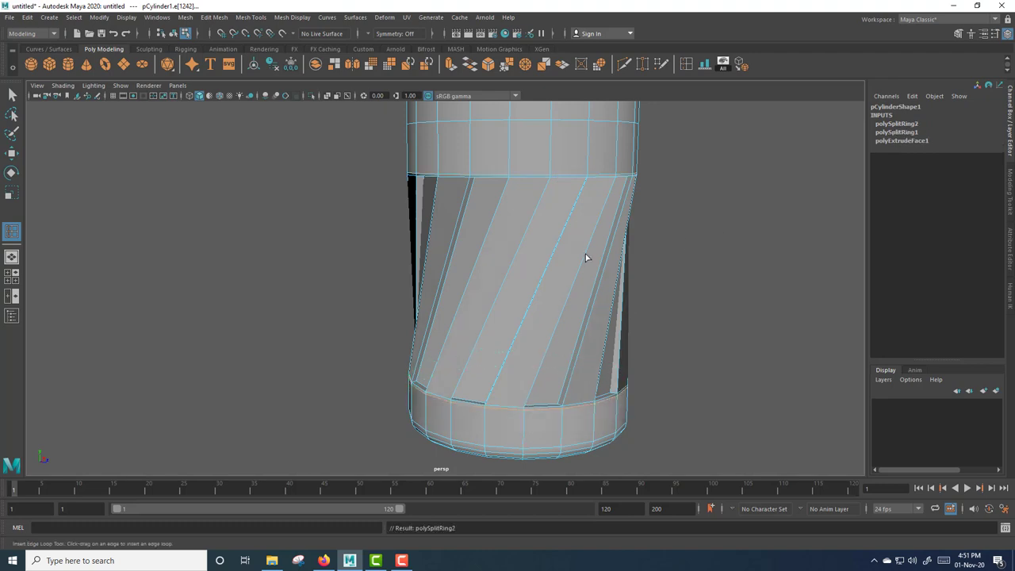
pyautogui.moveTo(586, 258)
pyautogui.keyDown('alt'); pyautogui.mouseDown()
pyautogui.moveTo(627, 302)
pyautogui.moveTo(606, 238)
pyautogui.mouseUp(); pyautogui.keyUp('alt')
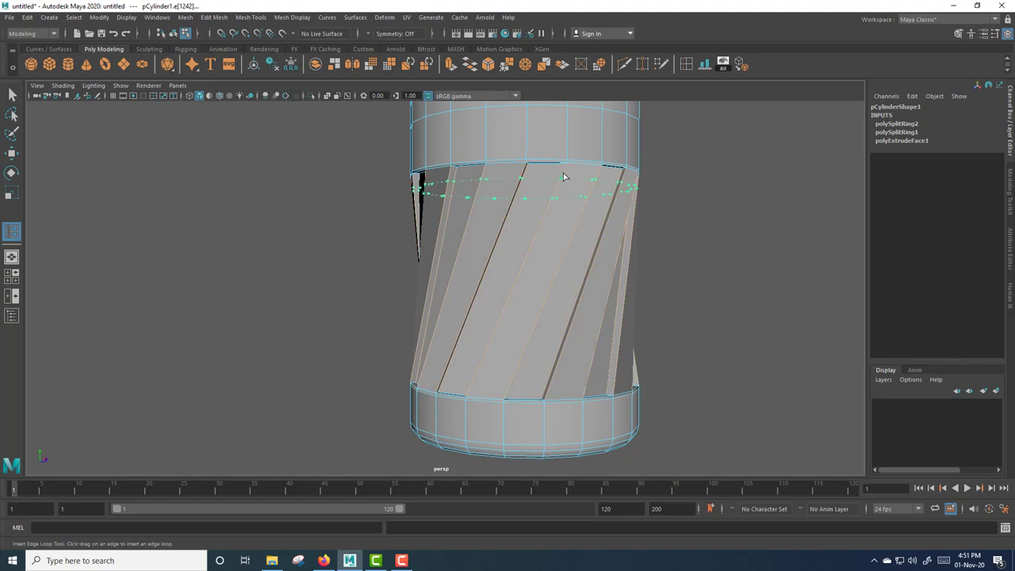
pyautogui.moveTo(564, 176); pyautogui.dragTo(565, 185)
pyautogui.hotkey('ctrl', 'z')
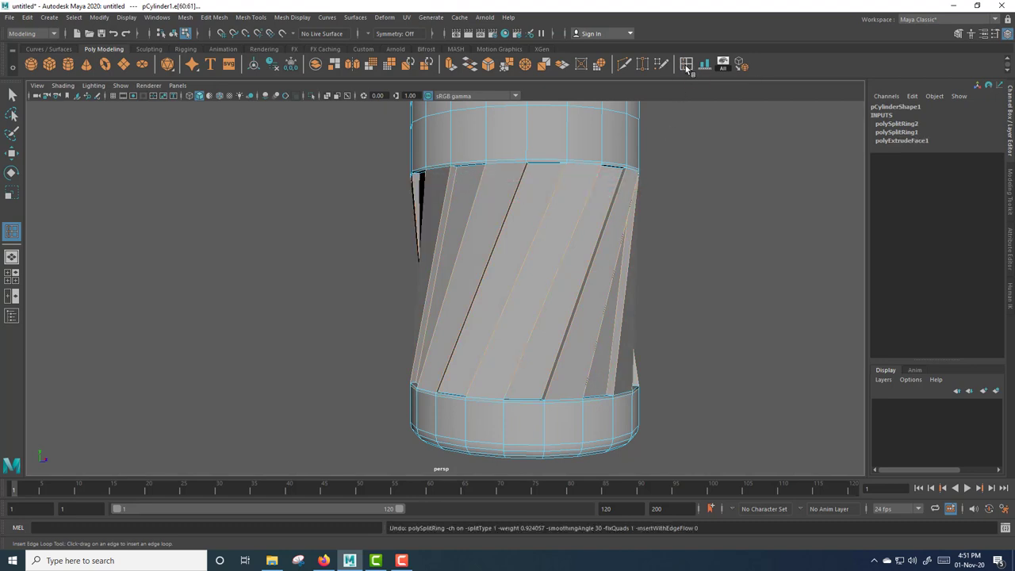
# Enable Multiple edge loops and insert two evenly spaced loops across the lower twisted section.
pyautogui.doubleClick(687, 67)
pyautogui.click(774, 185)
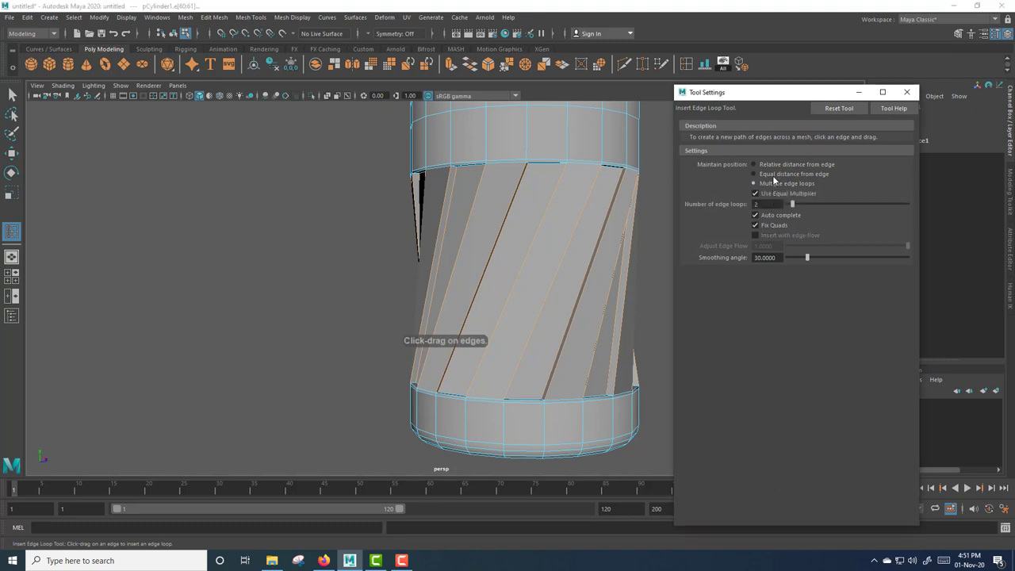
pyautogui.click(559, 274)
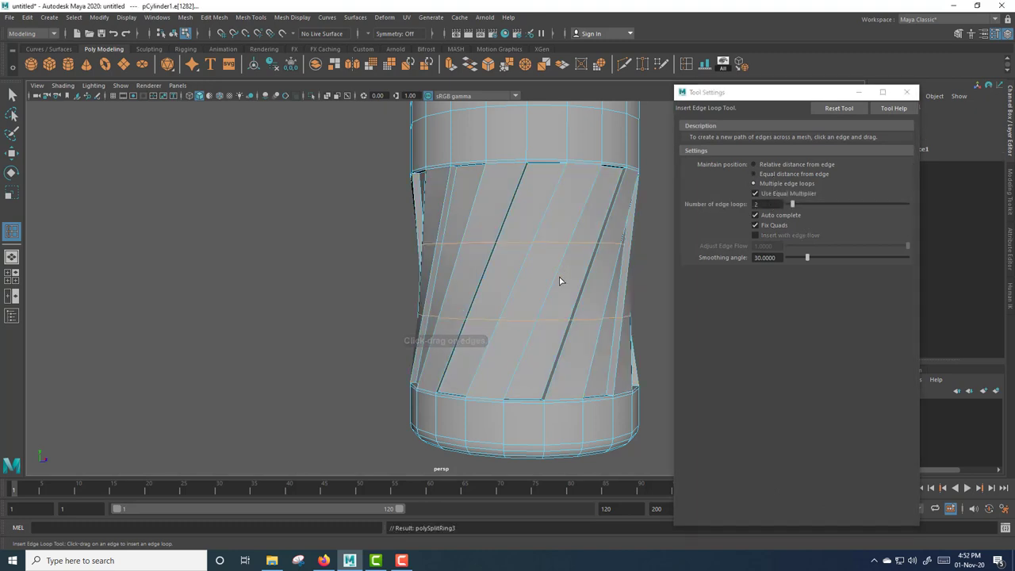
pyautogui.scroll(-3, 562, 279)
pyautogui.rightClick(536, 222)
pyautogui.click(588, 205)
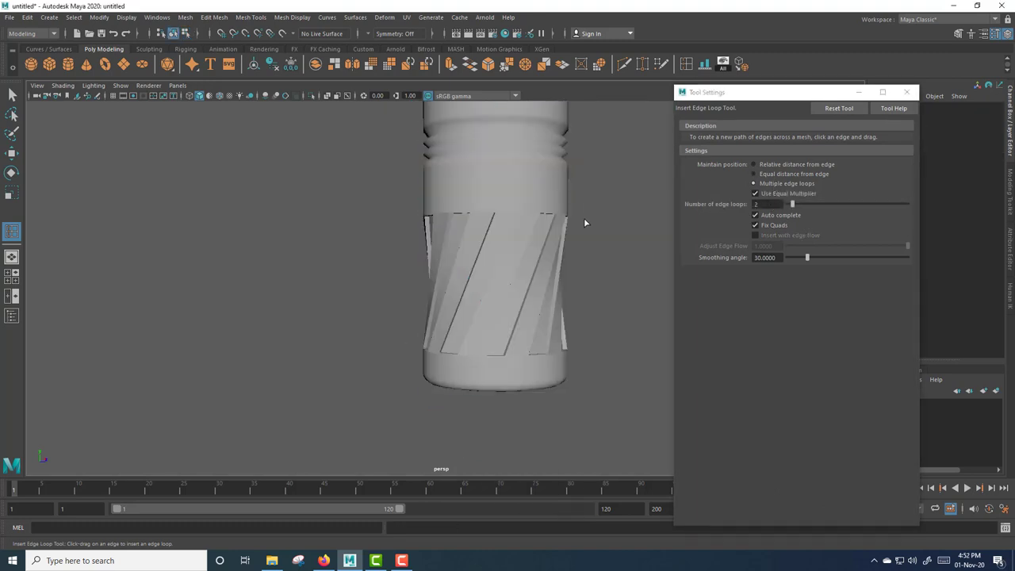
pyautogui.scroll(-5, 512, 298)
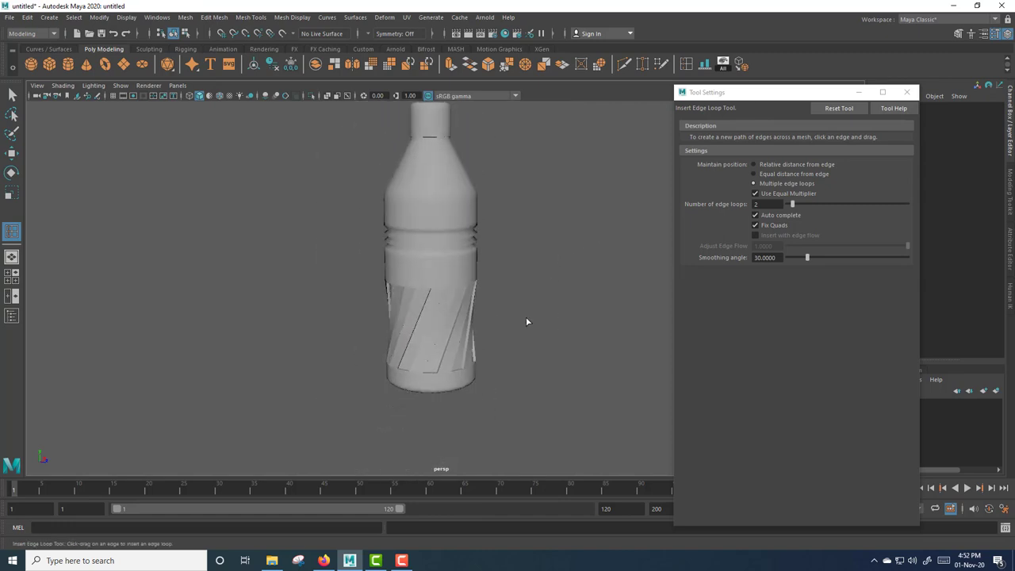
pyautogui.click(474, 307)
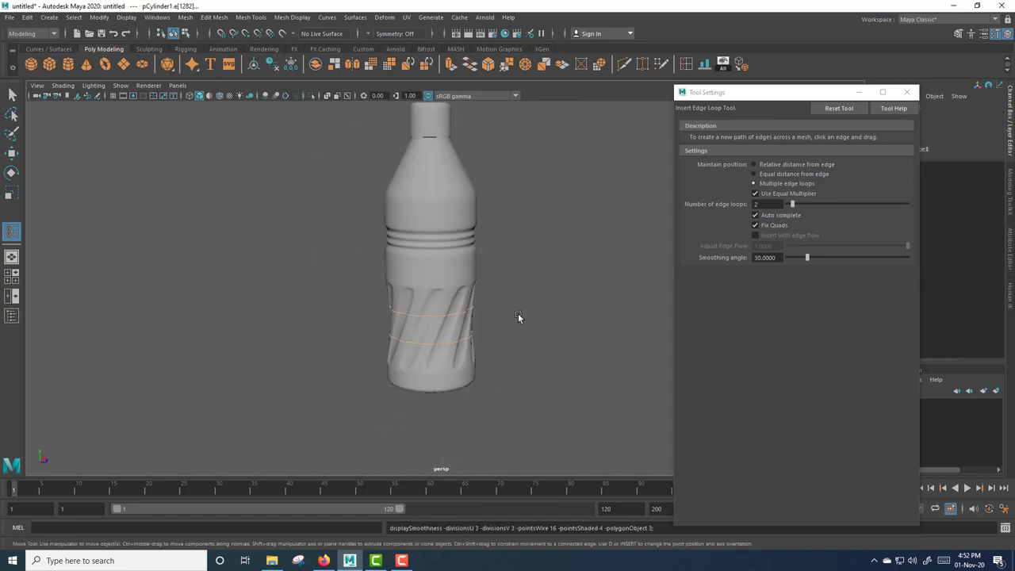
pyautogui.press('w')
pyautogui.moveTo(454, 191); pyautogui.dragTo(511, 195, button='right')
# Deselect the bottle, close Tool Settings, and zoom into a maximised front view of the bottle.
pyautogui.click(512, 195)
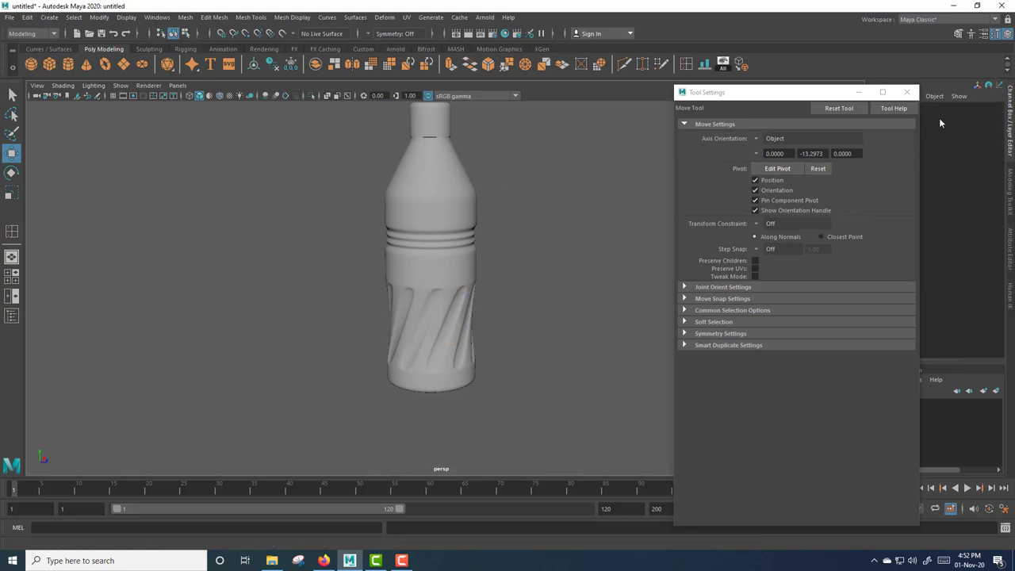
pyautogui.click(907, 92)
pyautogui.press('f')
pyautogui.moveTo(561, 309)
pyautogui.keyDown('alt'); pyautogui.mouseDown()
pyautogui.moveTo(558, 333)
pyautogui.moveTo(558, 317)
pyautogui.moveTo(532, 296)
pyautogui.moveTo(535, 330)
pyautogui.mouseUp(); pyautogui.keyUp('alt')
pyautogui.press('space')
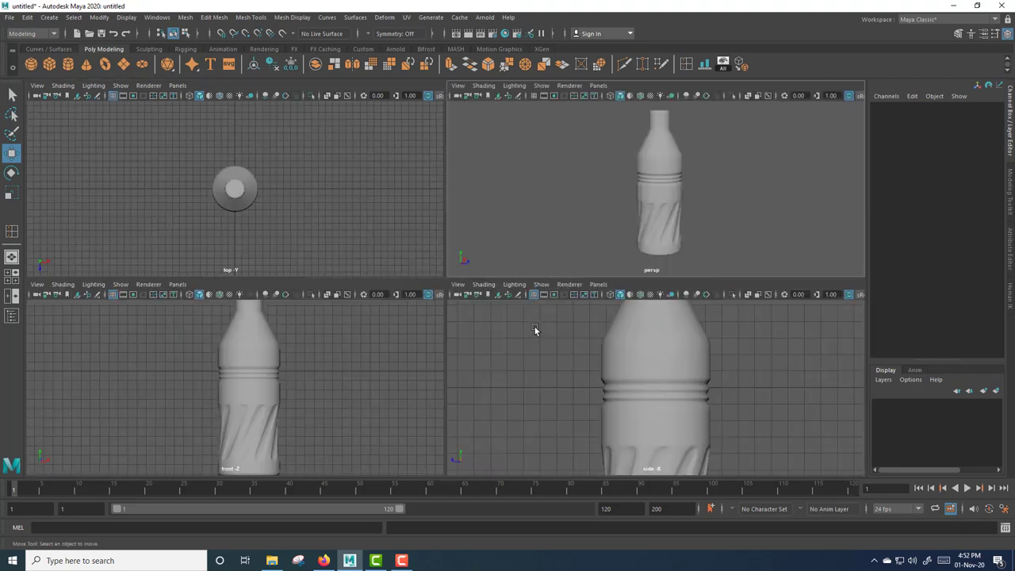
pyautogui.press('space')
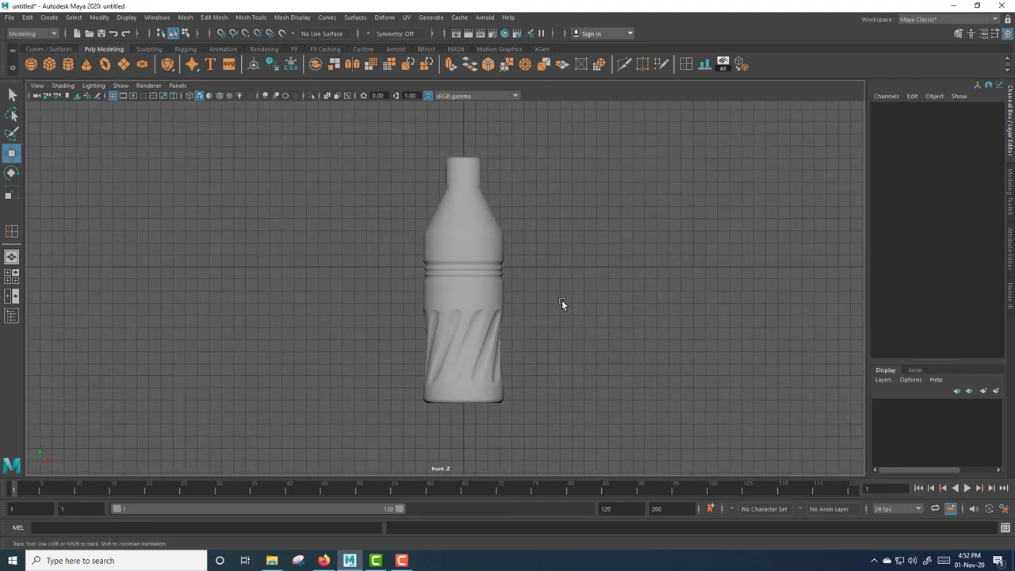
pyautogui.scroll(1, 569, 311)
pyautogui.scroll(1, 571, 310)
pyautogui.scroll(1, 573, 310)
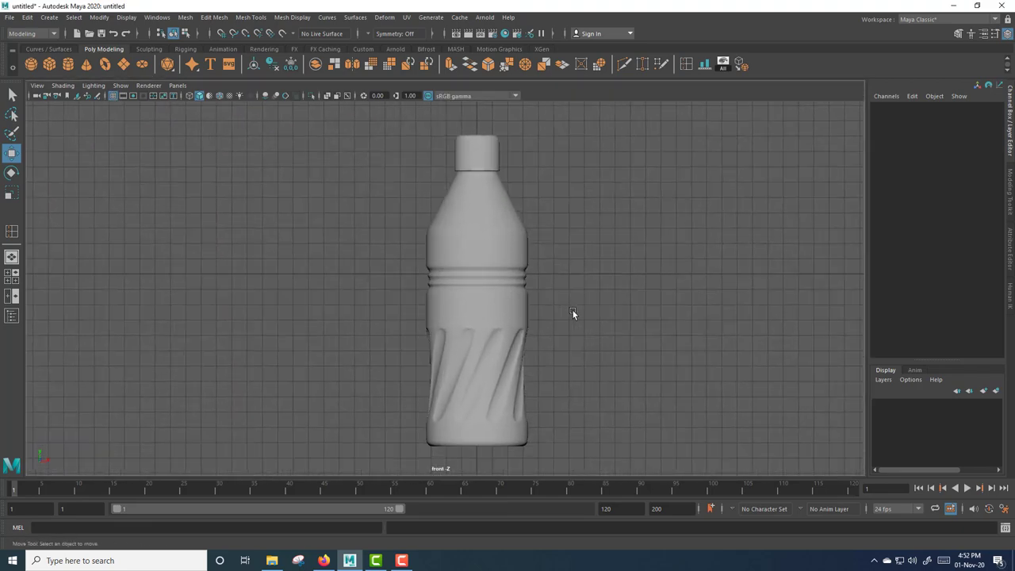
# In vertex mode, move the ribbed section's vertex rows up along Y.
pyautogui.click(505, 318)
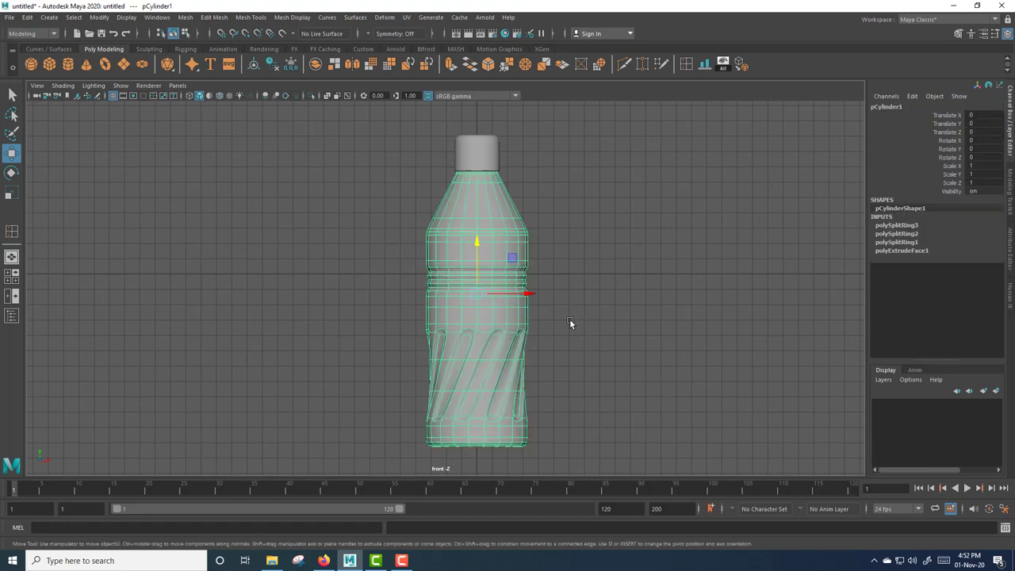
pyautogui.press('1')
pyautogui.moveTo(528, 302); pyautogui.dragTo(466, 267, button='right')
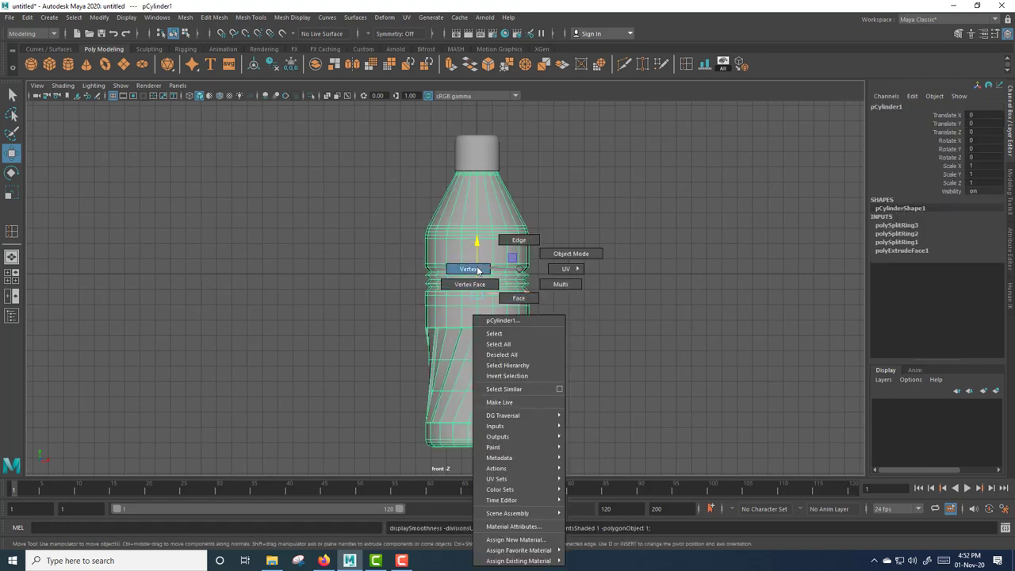
pyautogui.moveTo(401, 256)
pyautogui.mouseDown()
pyautogui.moveTo(552, 306)
pyautogui.moveTo(569, 323)
pyautogui.moveTo(581, 376)
pyautogui.mouseUp()
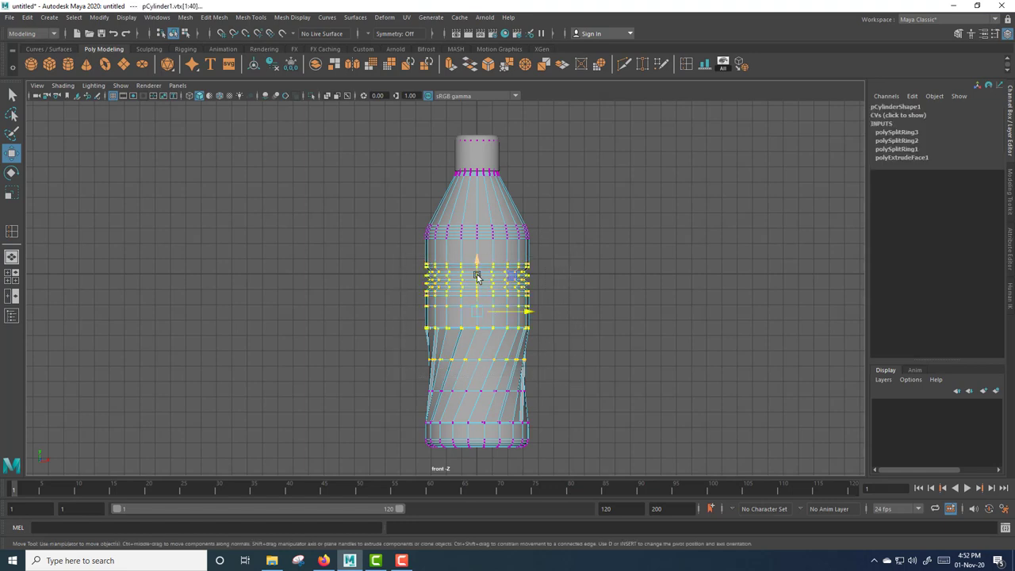
pyautogui.moveTo(476, 277); pyautogui.dragTo(476, 256)
pyautogui.moveTo(493, 228); pyautogui.dragTo(544, 214, button='right')
pyautogui.click(625, 301)
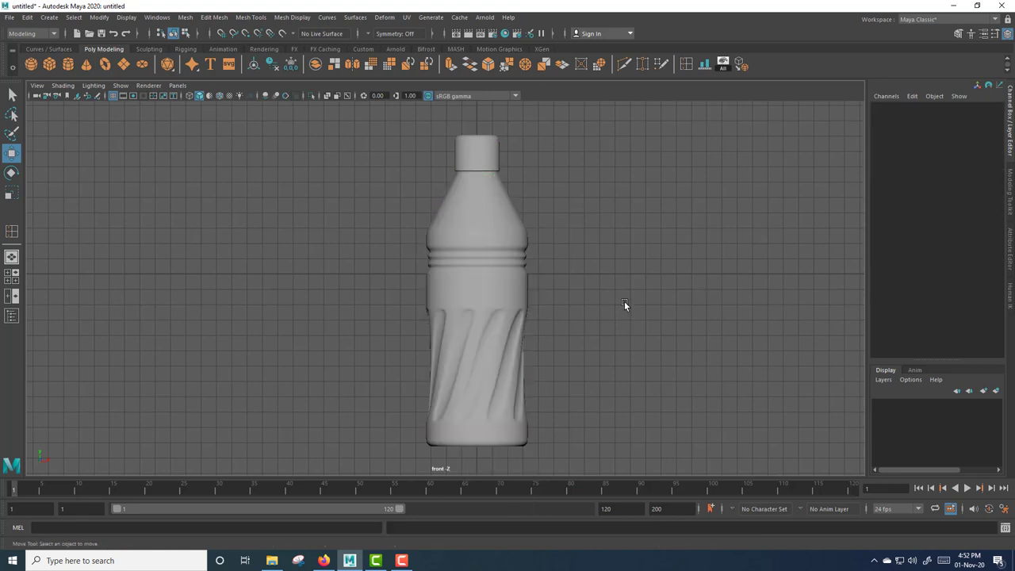
# Raise the lower body's vertex rows slightly, then return to object mode to preview.
pyautogui.click(488, 339)
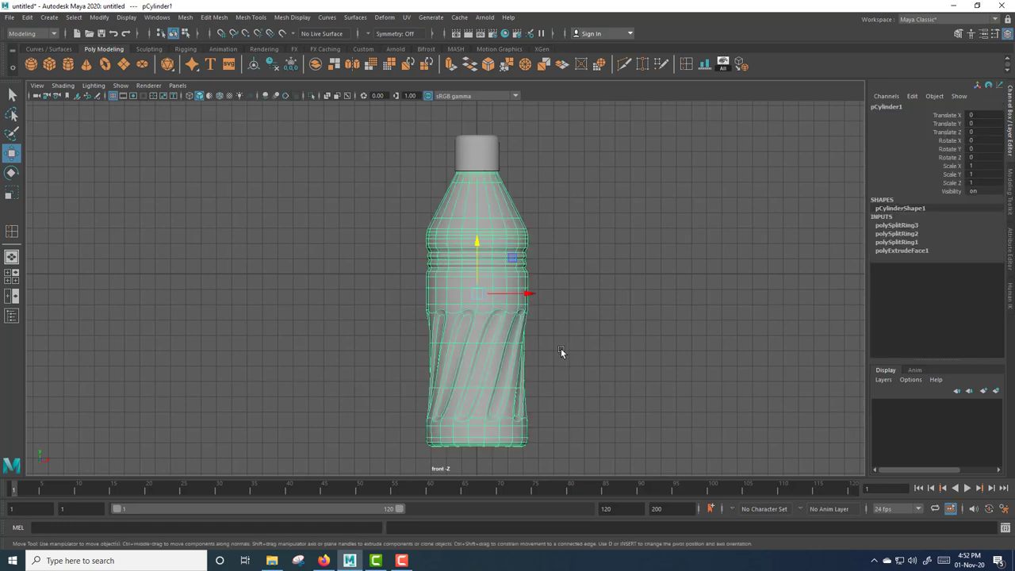
pyautogui.moveTo(517, 316); pyautogui.dragTo(468, 274, button='right')
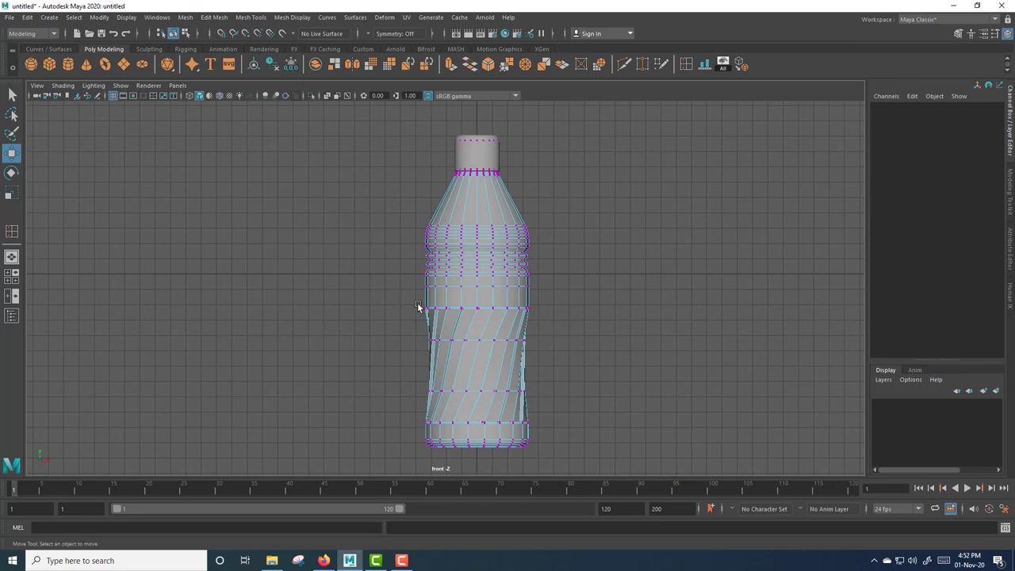
pyautogui.moveTo(410, 301); pyautogui.dragTo(576, 432)
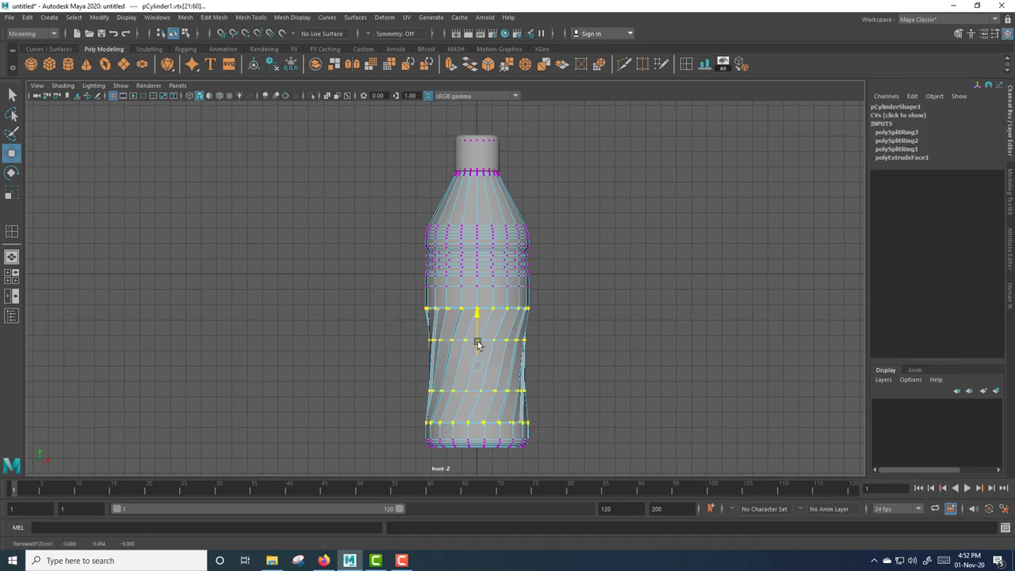
pyautogui.moveTo(481, 347); pyautogui.dragTo(477, 339)
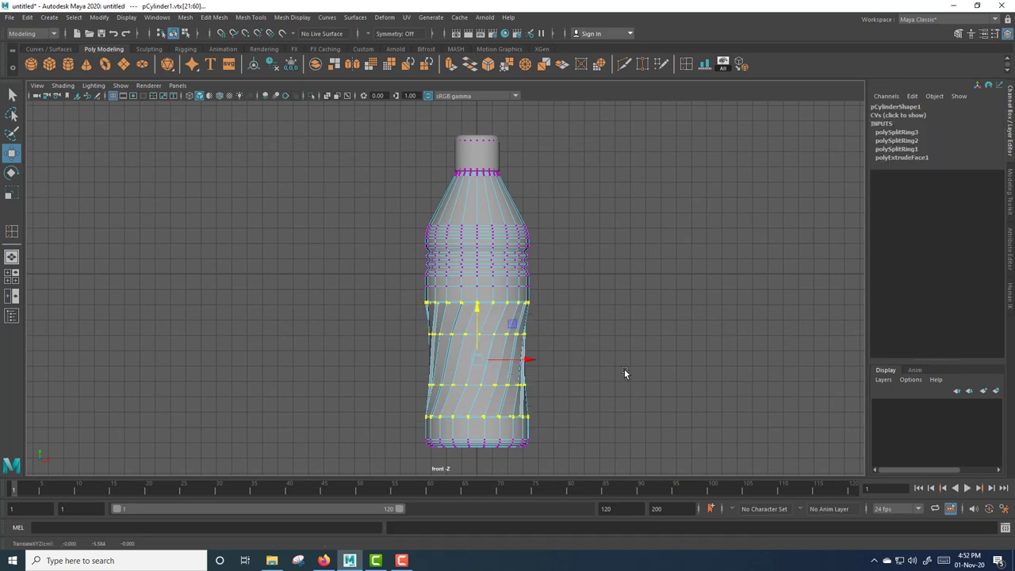
pyautogui.moveTo(478, 317); pyautogui.dragTo(478, 309)
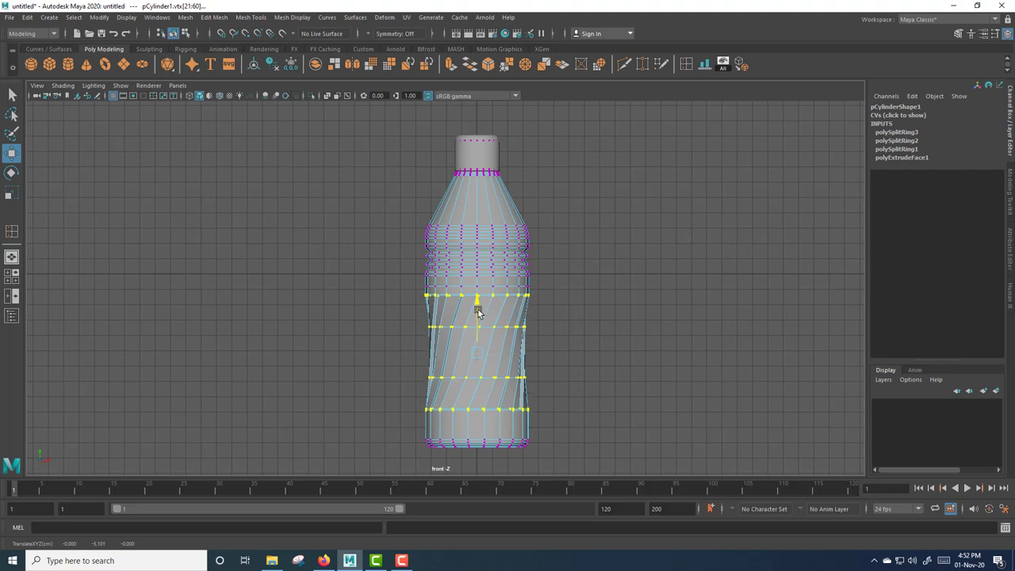
pyautogui.moveTo(495, 274); pyautogui.dragTo(555, 254, button='right')
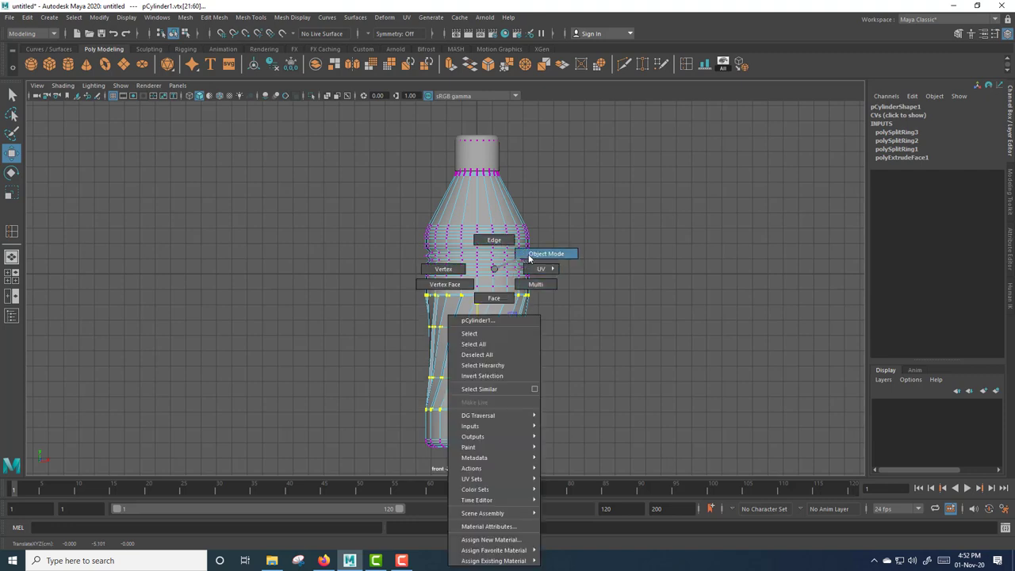
pyautogui.click(610, 316)
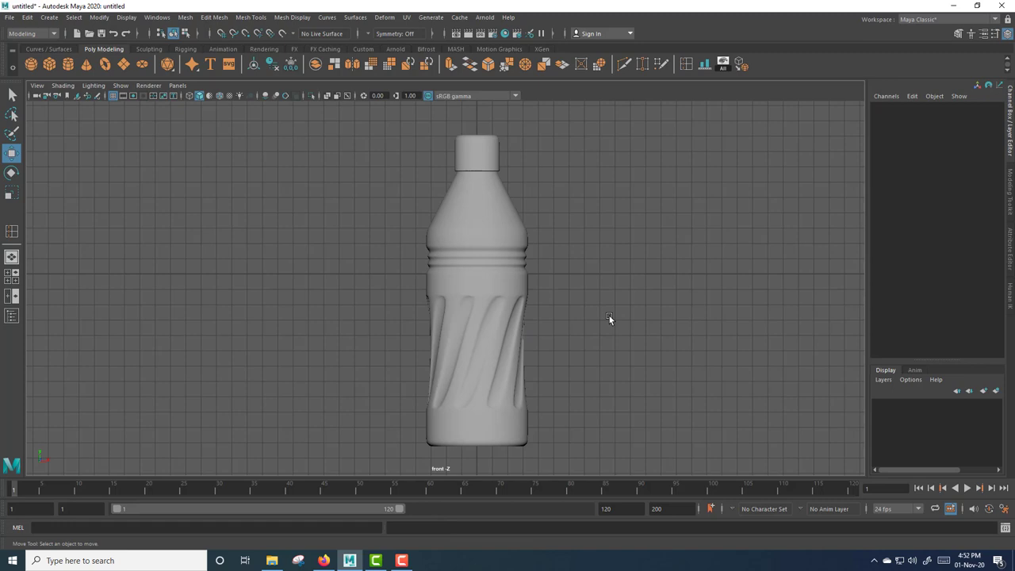
# Lower the lower body's vertex rows slightly and preview the smoothed shape in object mode.
pyautogui.click(504, 308)
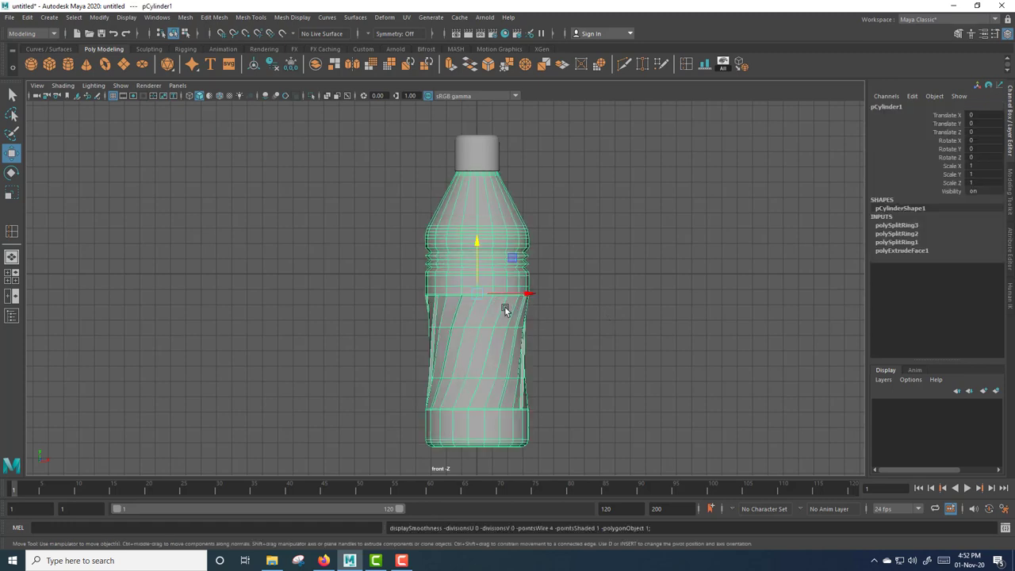
pyautogui.moveTo(503, 306); pyautogui.dragTo(434, 331, button='right')
pyautogui.moveTo(410, 279); pyautogui.dragTo(574, 422)
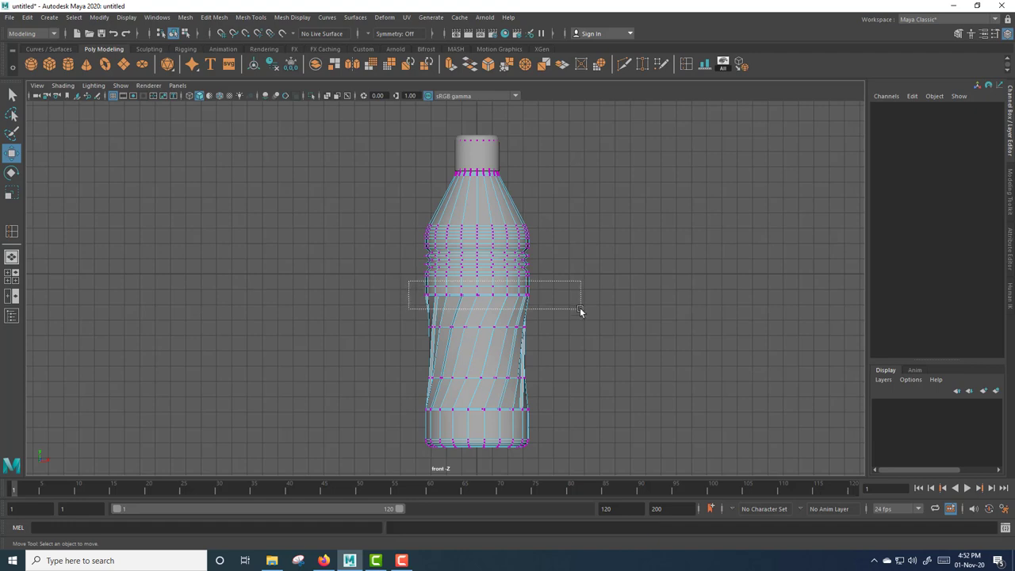
pyautogui.moveTo(479, 315); pyautogui.dragTo(479, 326)
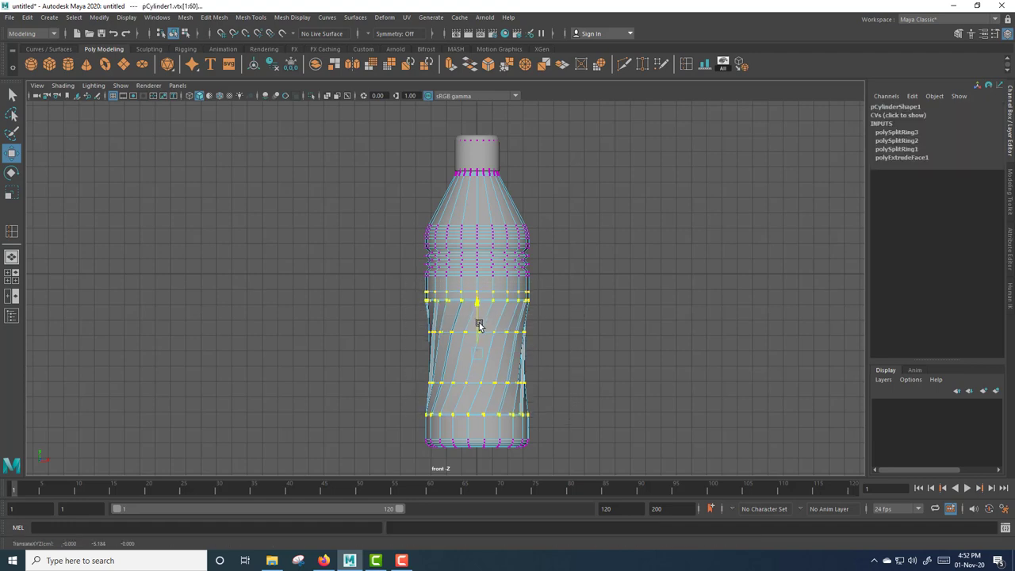
pyautogui.moveTo(507, 267); pyautogui.dragTo(555, 249, button='right')
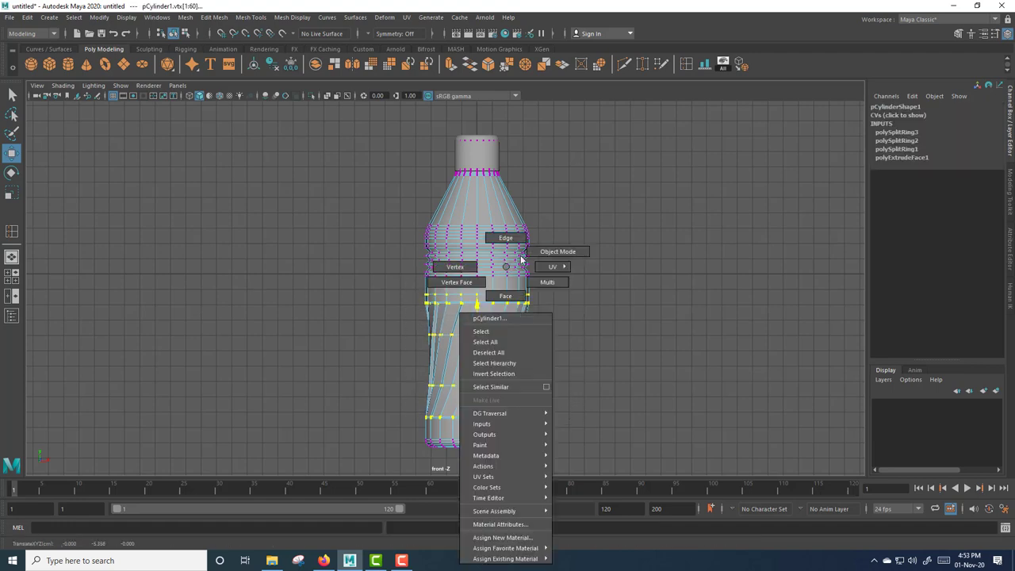
pyautogui.click(737, 314)
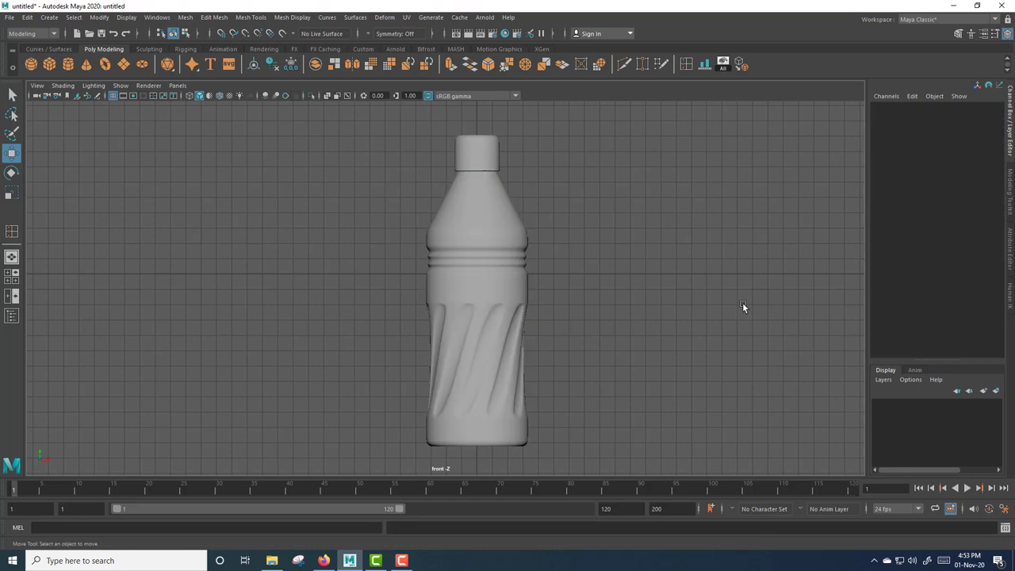
# Return to the perspective view and orbit around the finished bottle.
pyautogui.press('space')
pyautogui.press('space')
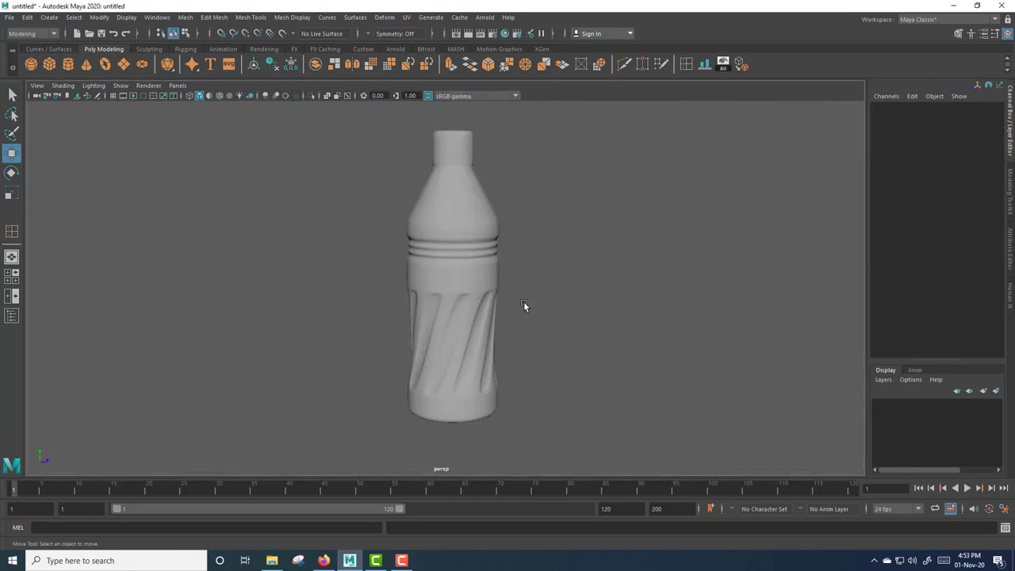
pyautogui.moveTo(524, 302)
pyautogui.keyDown('alt'); pyautogui.mouseDown()
pyautogui.moveTo(575, 331)
pyautogui.moveTo(640, 334)
pyautogui.moveTo(687, 316)
pyautogui.moveTo(759, 325)
pyautogui.mouseUp(); pyautogui.keyUp('alt')
pyautogui.keyDown('alt'); pyautogui.moveTo(567, 344); pyautogui.dragTo(668, 351); pyautogui.keyUp('alt')
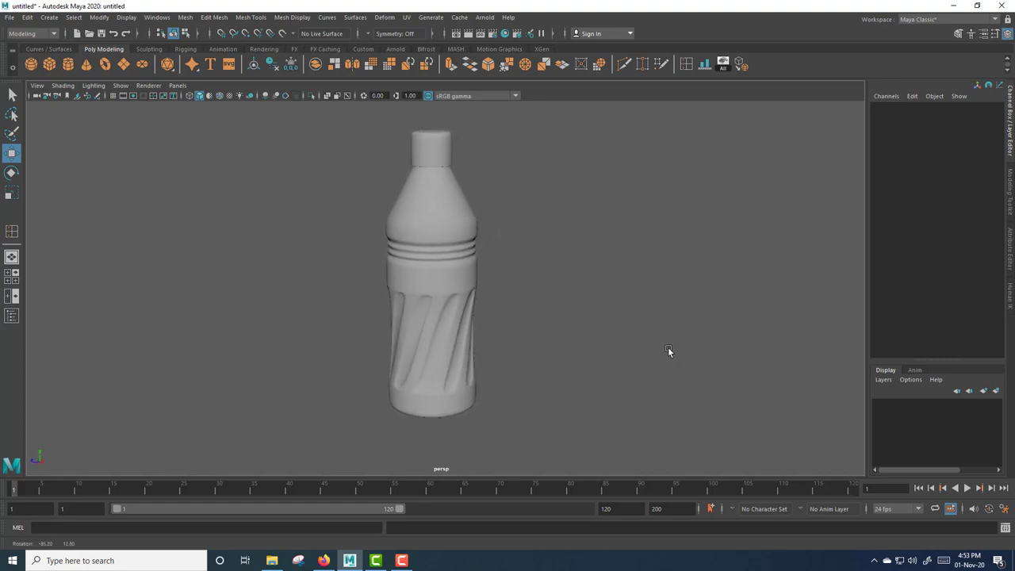